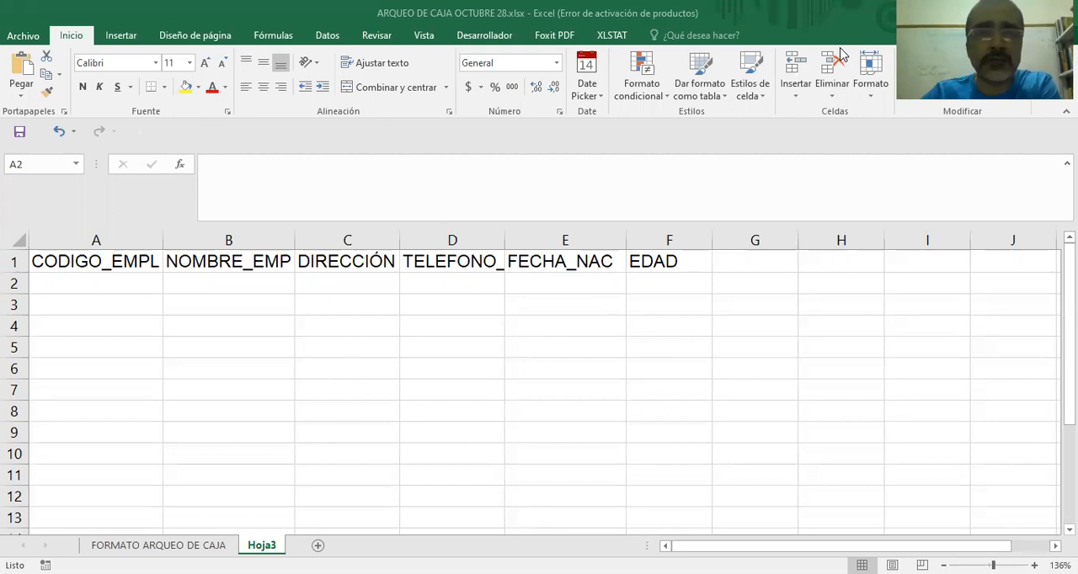
Add an on-screen text annotation reading "COMO LE DOY FORMATO A UN CAMPO EN EXCEL" and place it over the empty cells E7:G8.
click(324, 377)
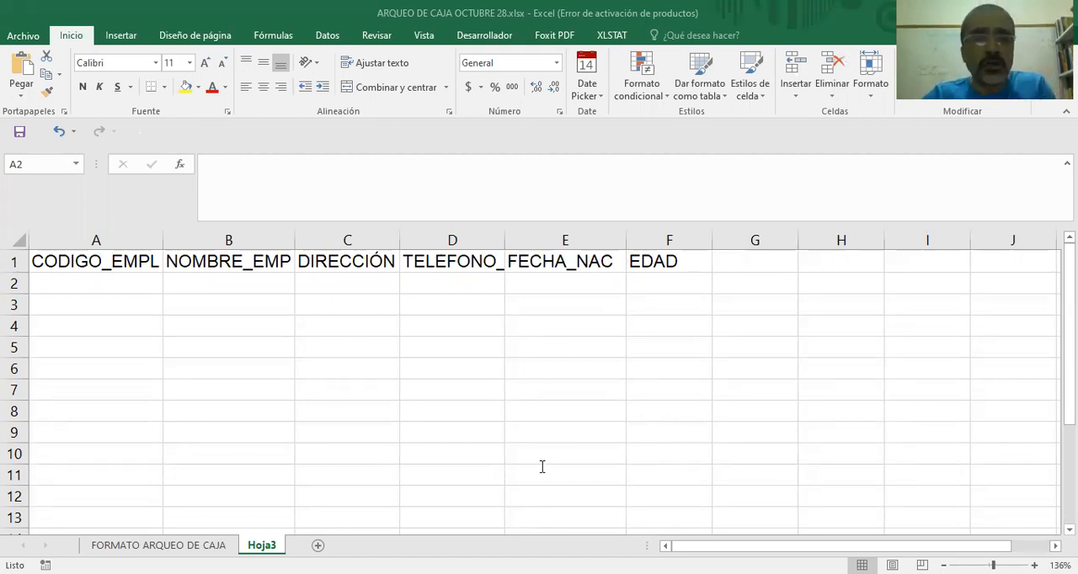
text(c)
key(BackSpace)
key(Caps_Lock)
text(COMO LE )
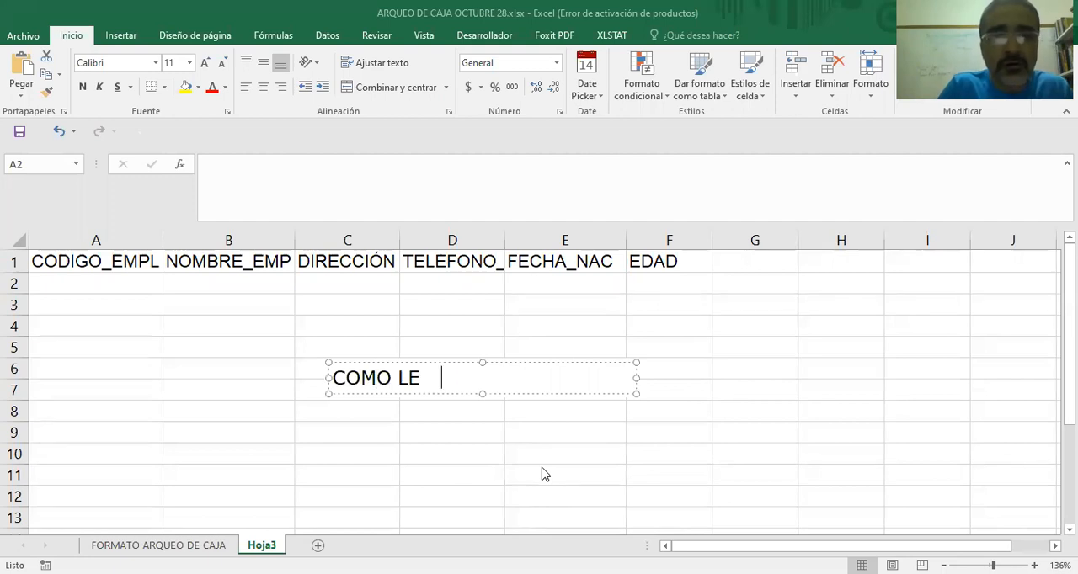
text(DOY FORMATO A)
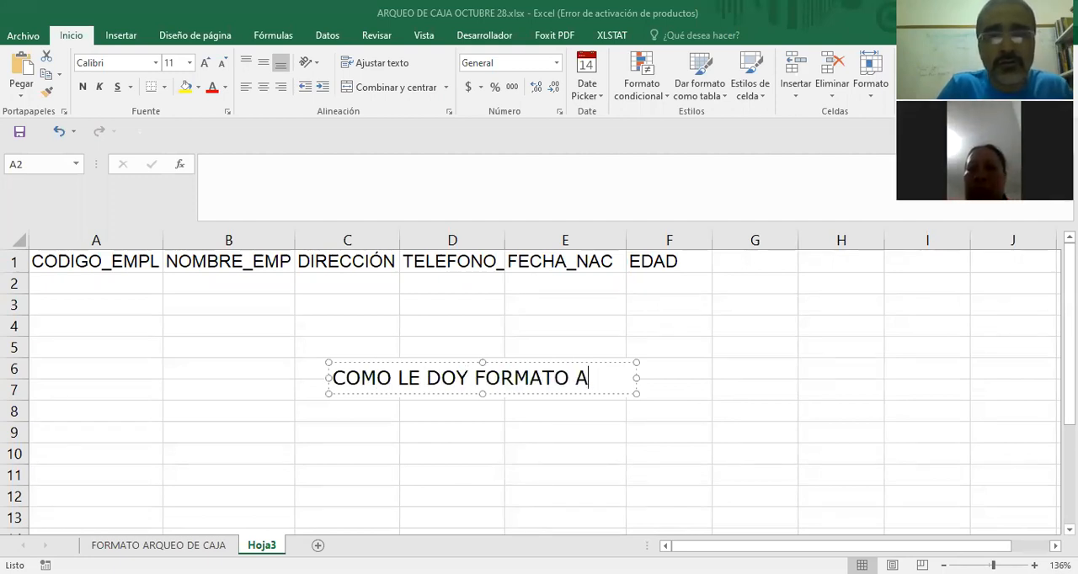
text( UN CAMPO EN EXCEL)
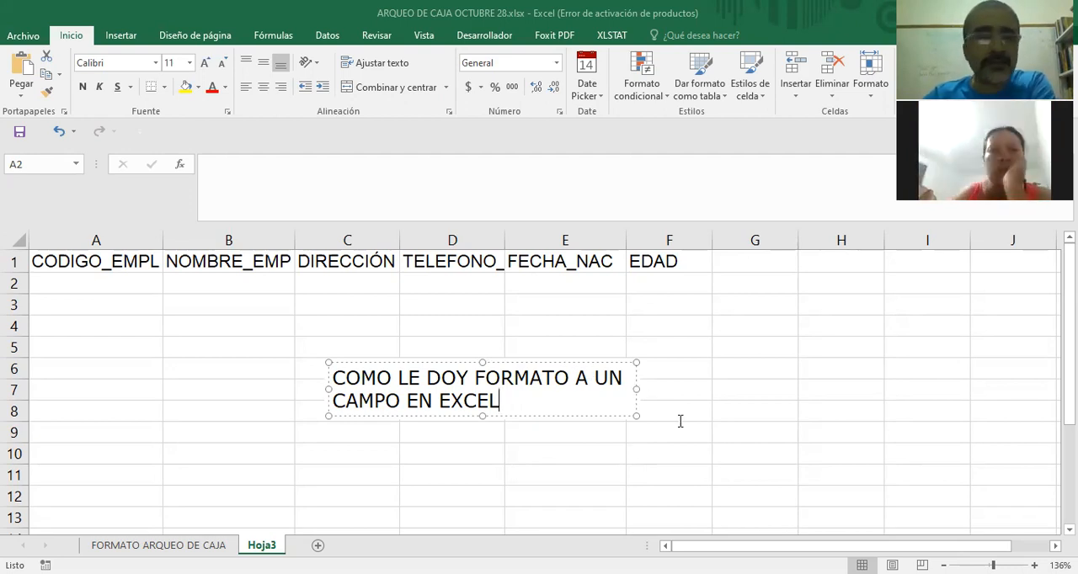
drag(635, 396, 812, 407)
click(101, 293)
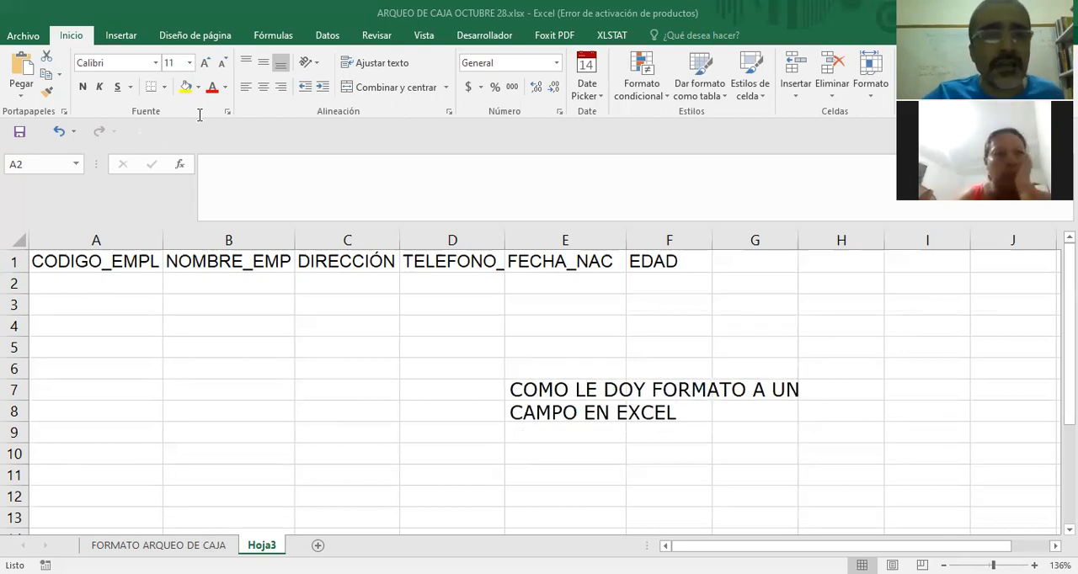
Try selecting the whole CODIGO_EMPL column and also only the cells below its header.
click(93, 262)
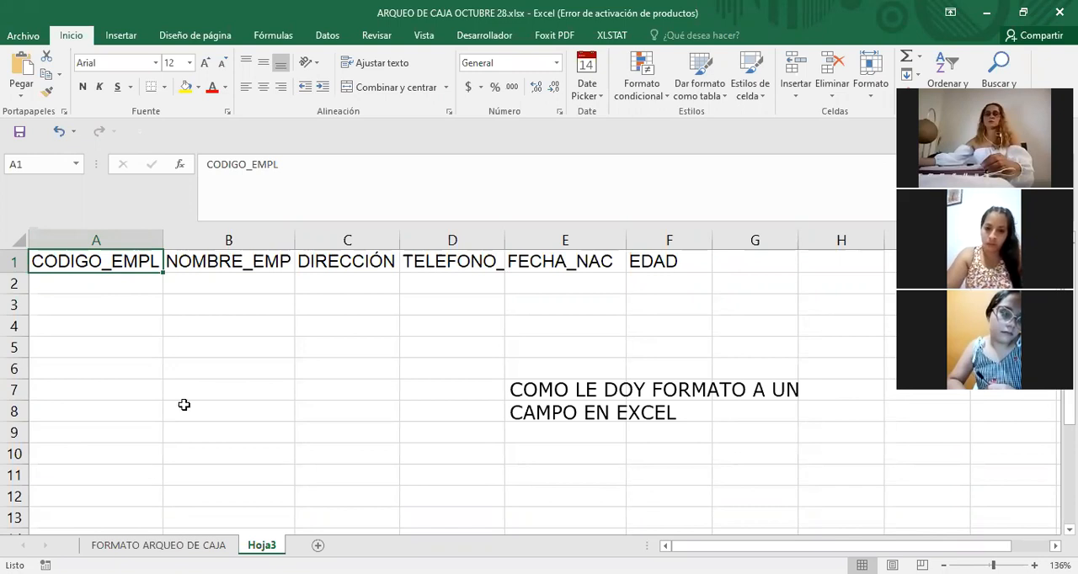
click(97, 241)
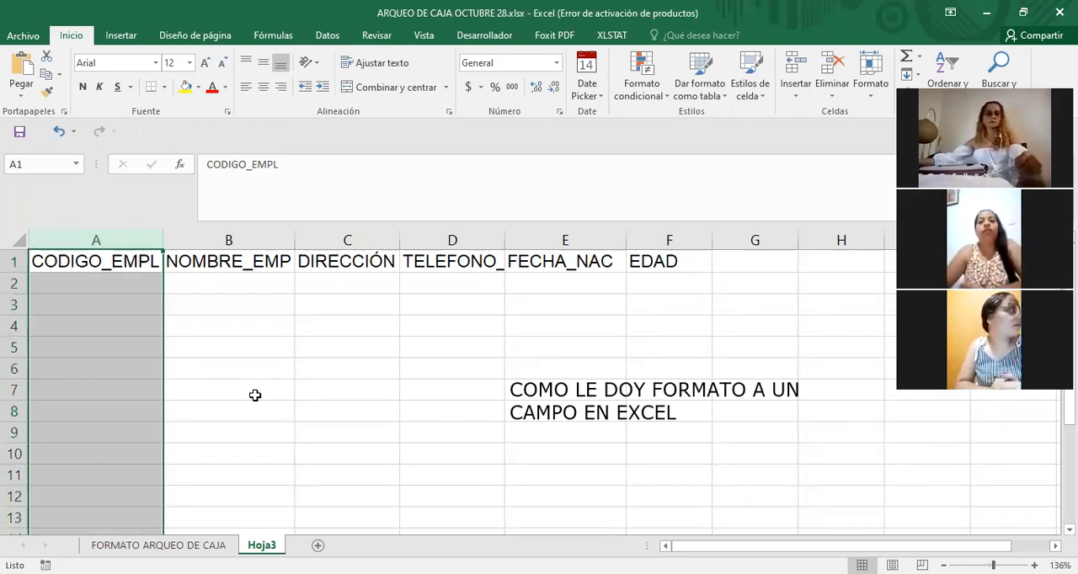
click(253, 385)
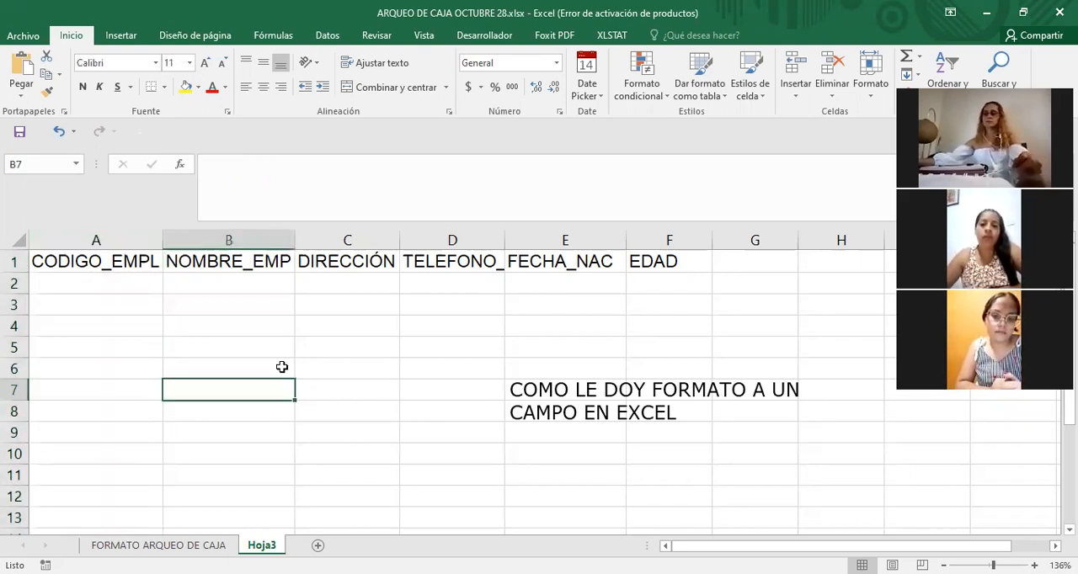
click(111, 281)
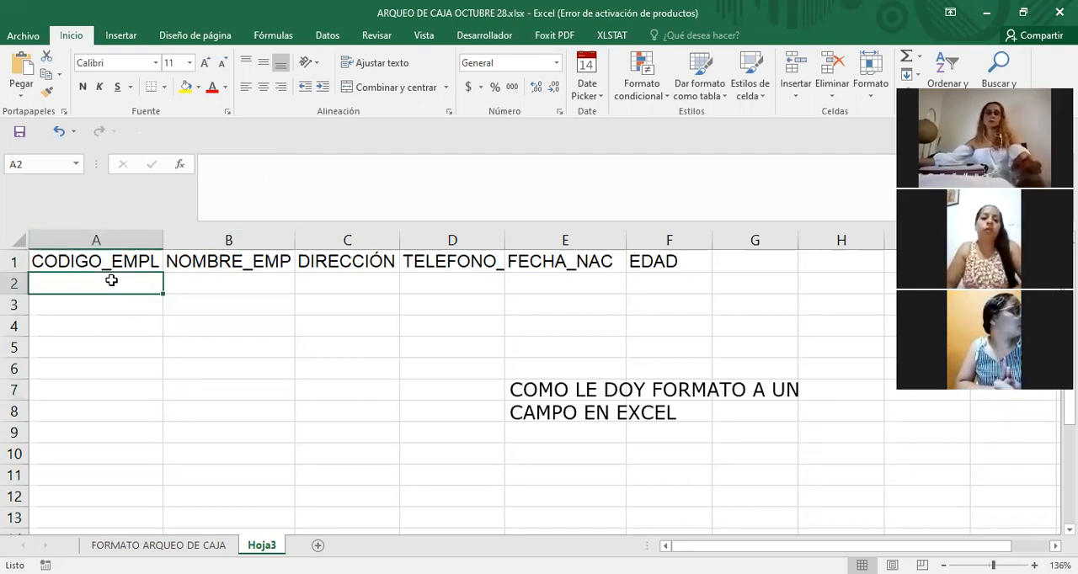
drag(111, 280, 100, 537)
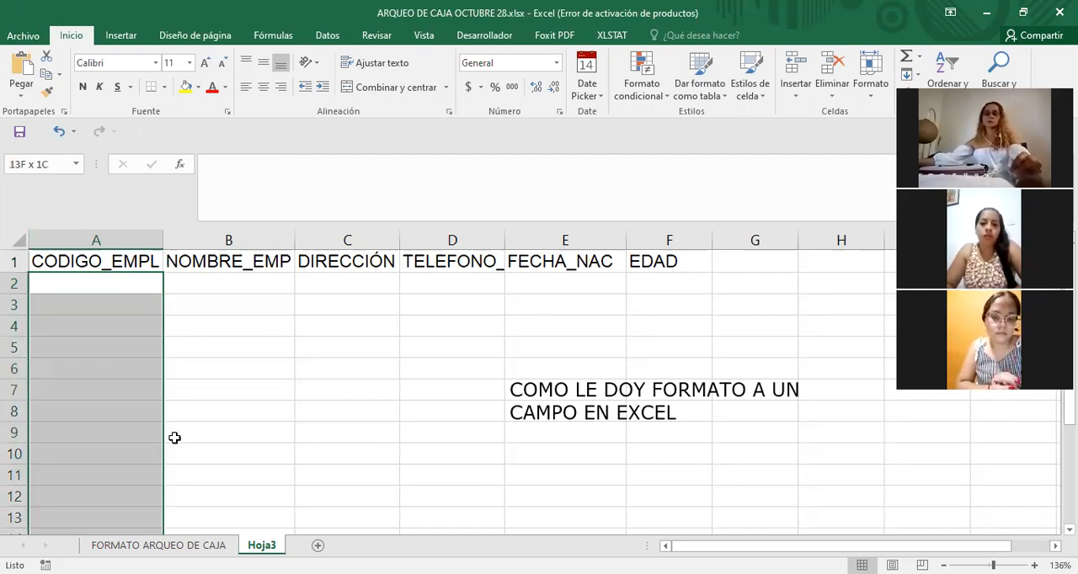
scroll(174, 435, down, 2)
click(174, 435)
scroll(214, 380, up, 2)
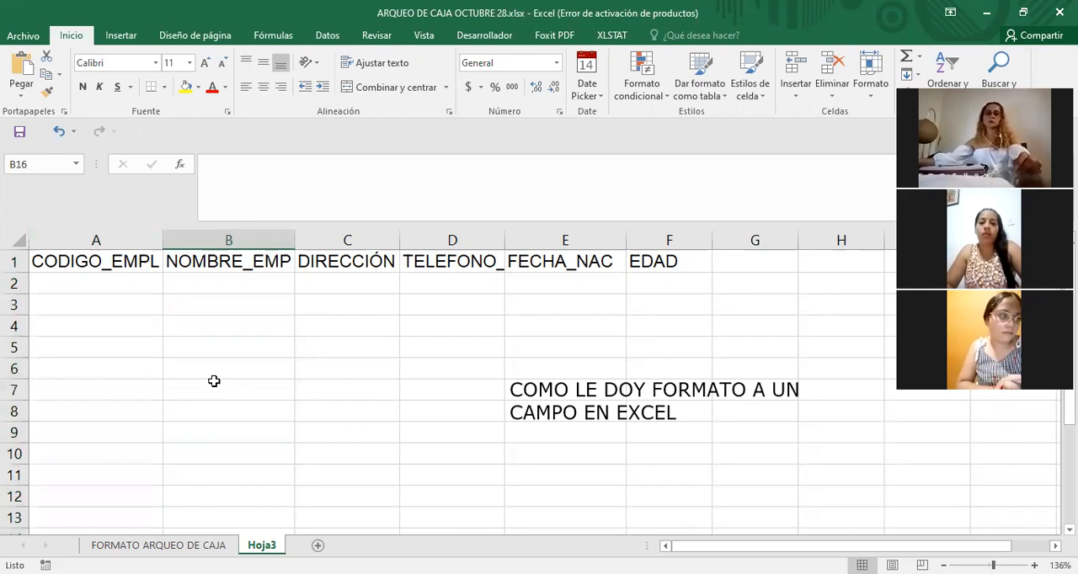
click(97, 239)
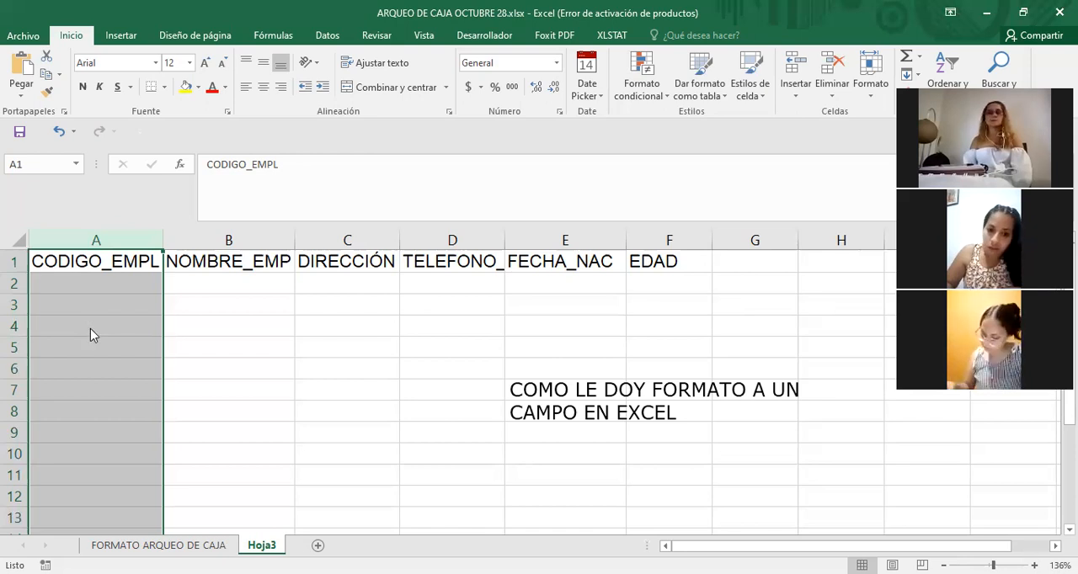
right_click(92, 333)
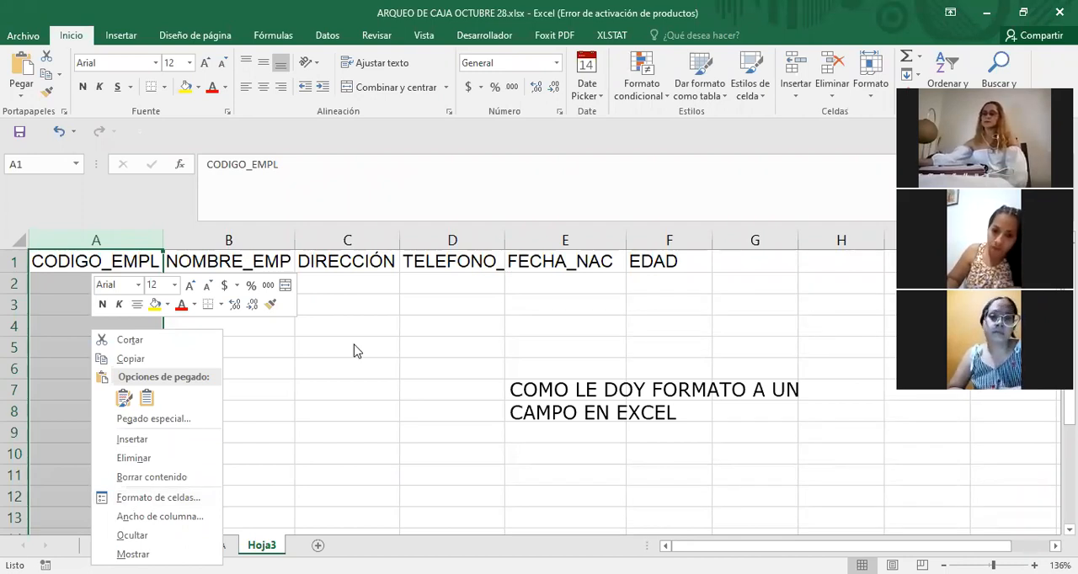
click(291, 337)
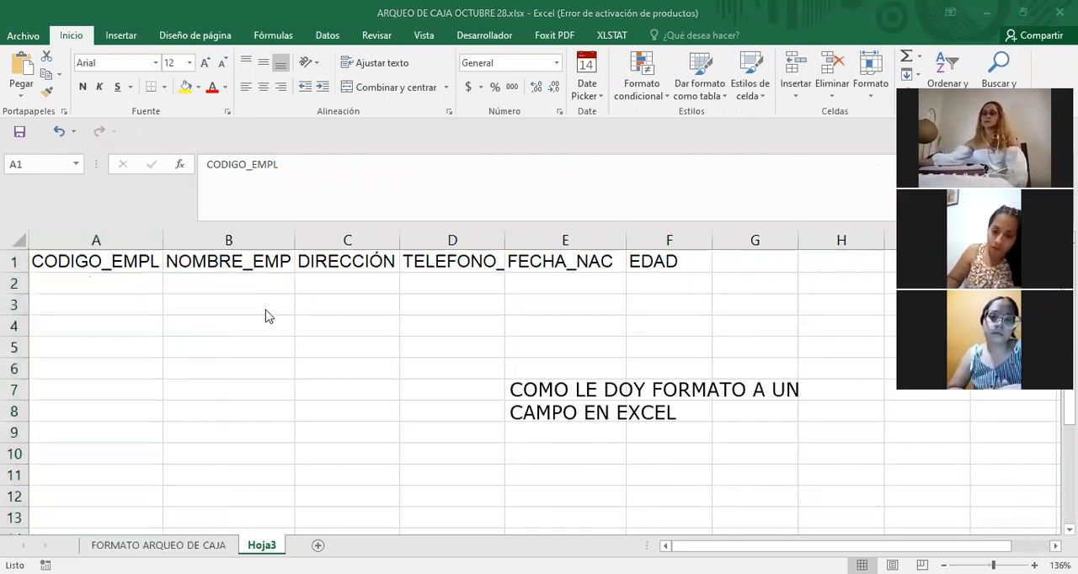
Draw a double-headed annotation arrow linking the empty area around cell C12 with the number format box.
click(99, 239)
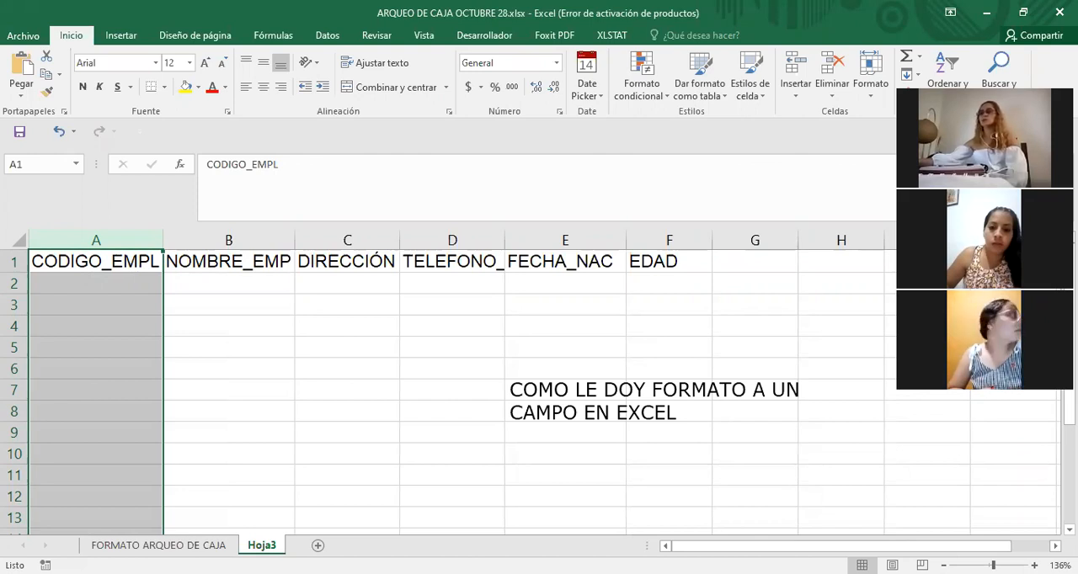
mouse_move(340, 493)
mouse_down()
mouse_move(440, 329)
mouse_move(469, 218)
mouse_up()
mouse_move(498, 164)
mouse_down()
mouse_move(409, 152)
mouse_move(211, 87)
mouse_move(233, 113)
mouse_move(75, 40)
mouse_up()
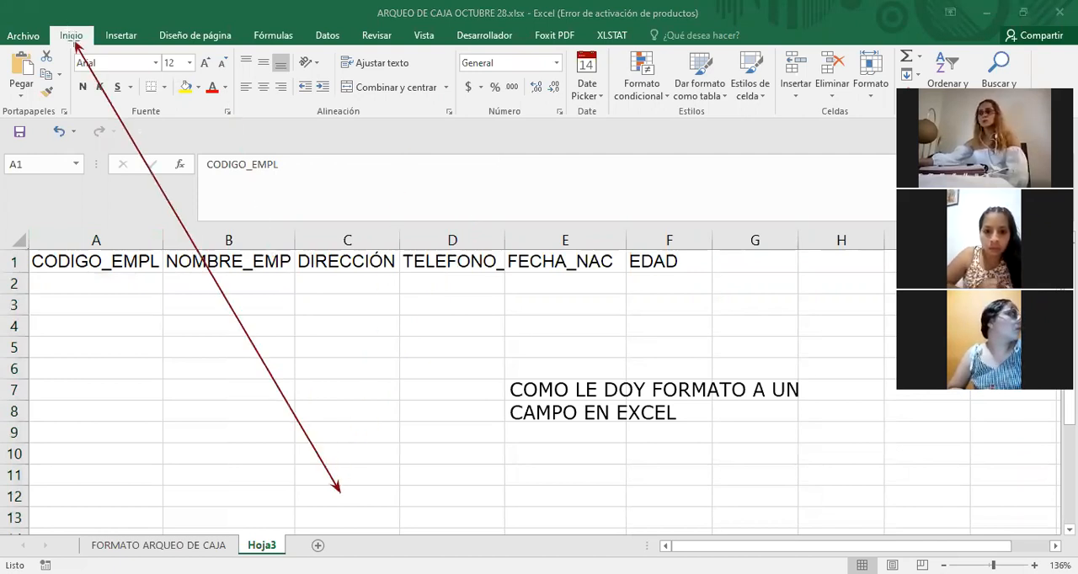
mouse_move(74, 41)
mouse_down()
mouse_move(91, 32)
mouse_move(46, 34)
mouse_move(50, 49)
mouse_move(87, 36)
mouse_move(66, 61)
mouse_move(96, 96)
mouse_move(365, 195)
mouse_move(499, 175)
mouse_move(509, 132)
mouse_move(499, 69)
mouse_up()
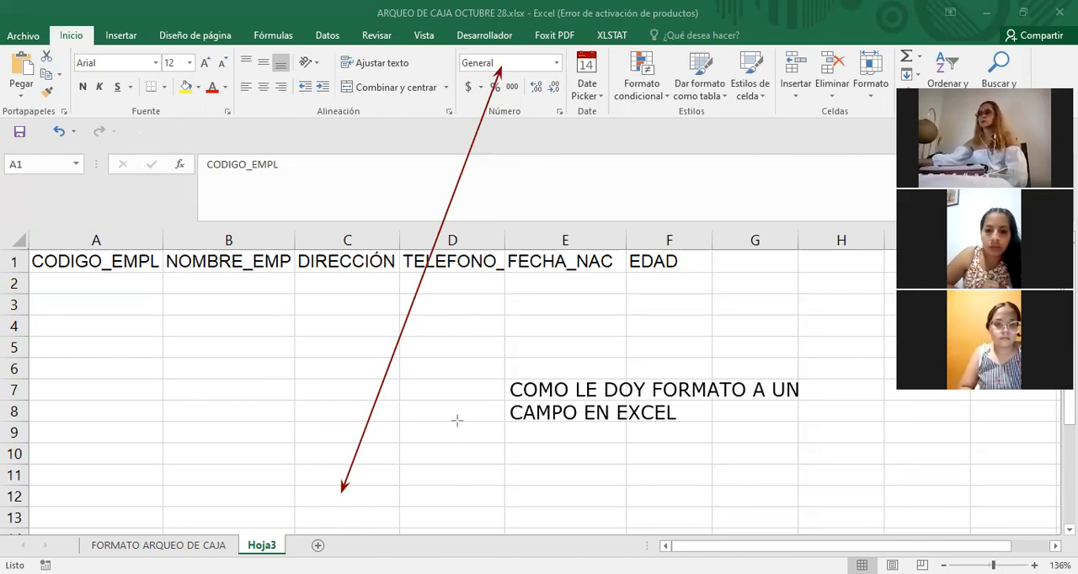
Apply the Número format to the whole CODIGO_EMPL column and delete the annotation arrow.
click(94, 244)
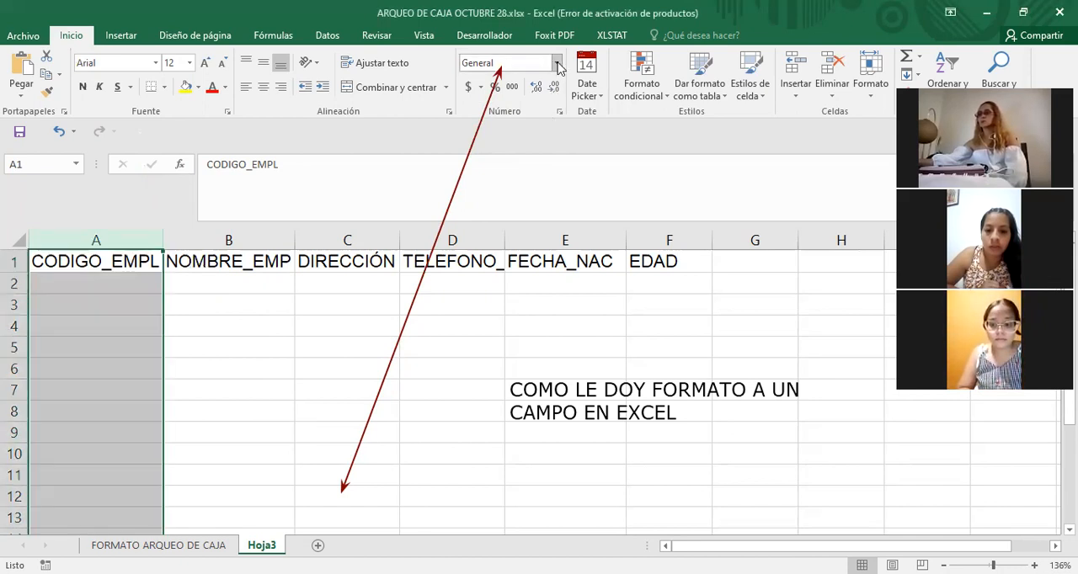
click(557, 63)
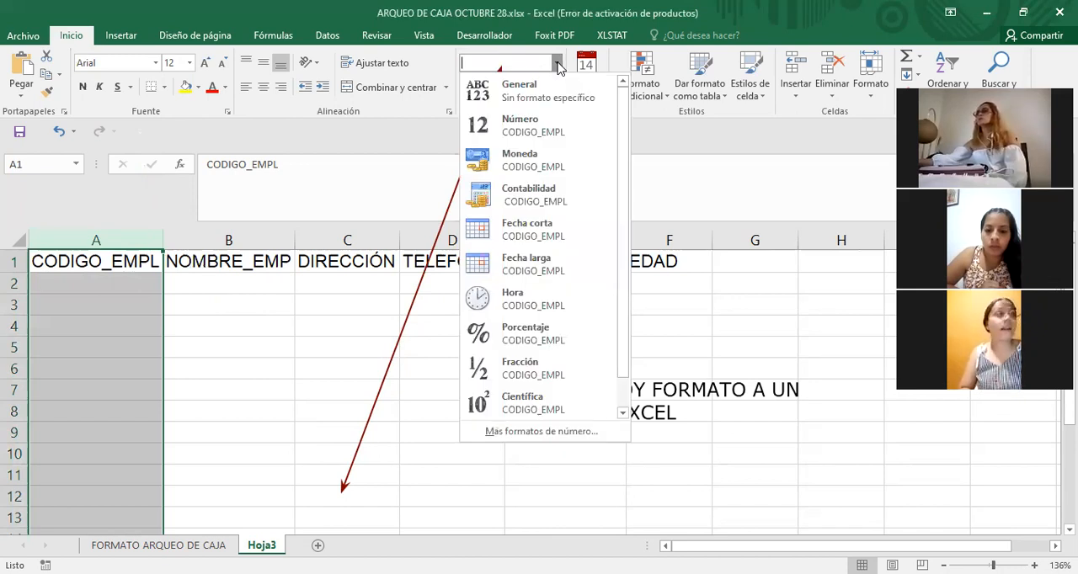
click(542, 126)
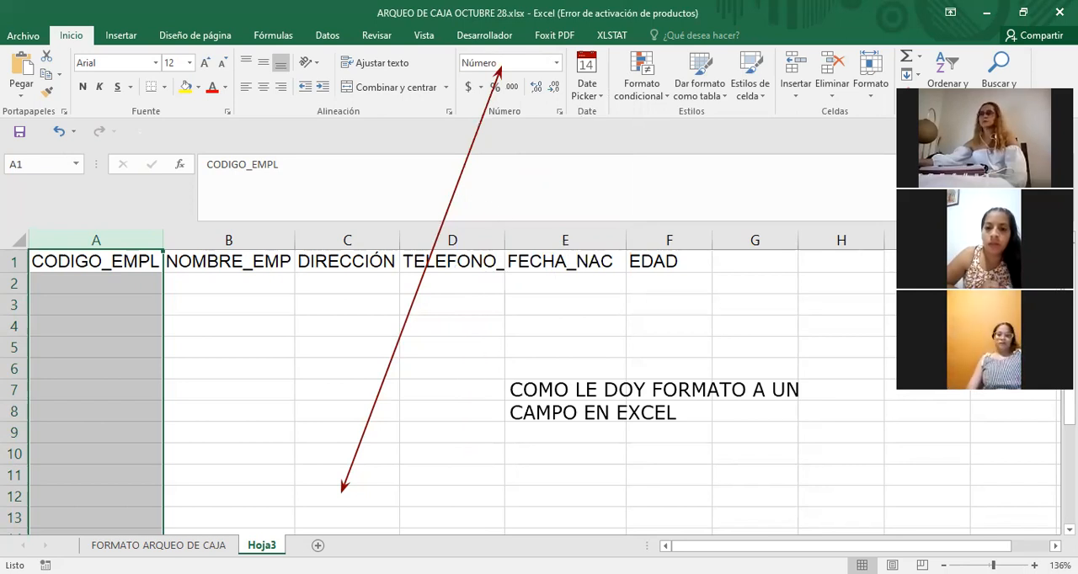
click(448, 205)
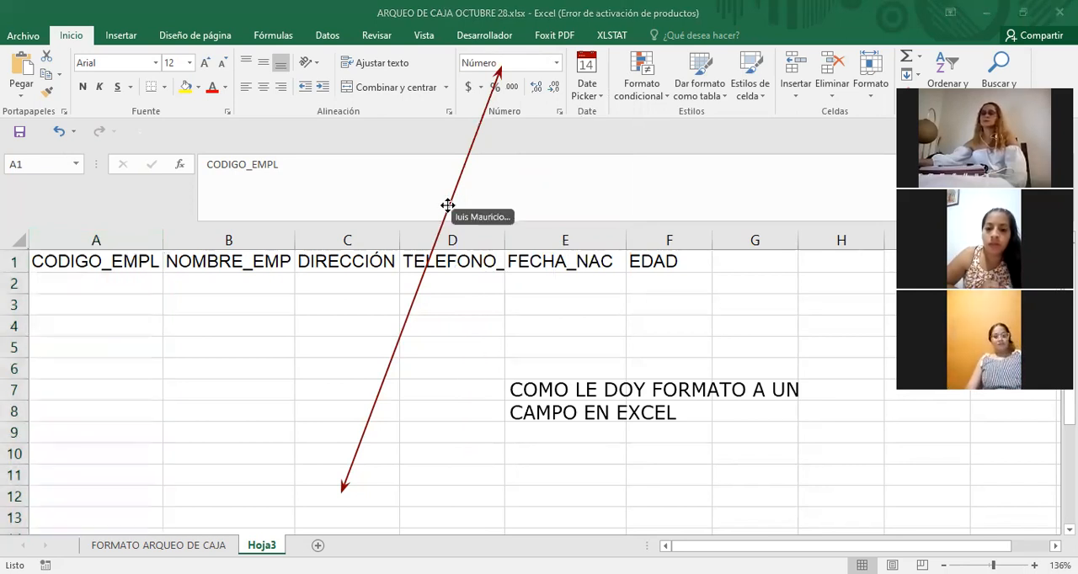
key(Delete)
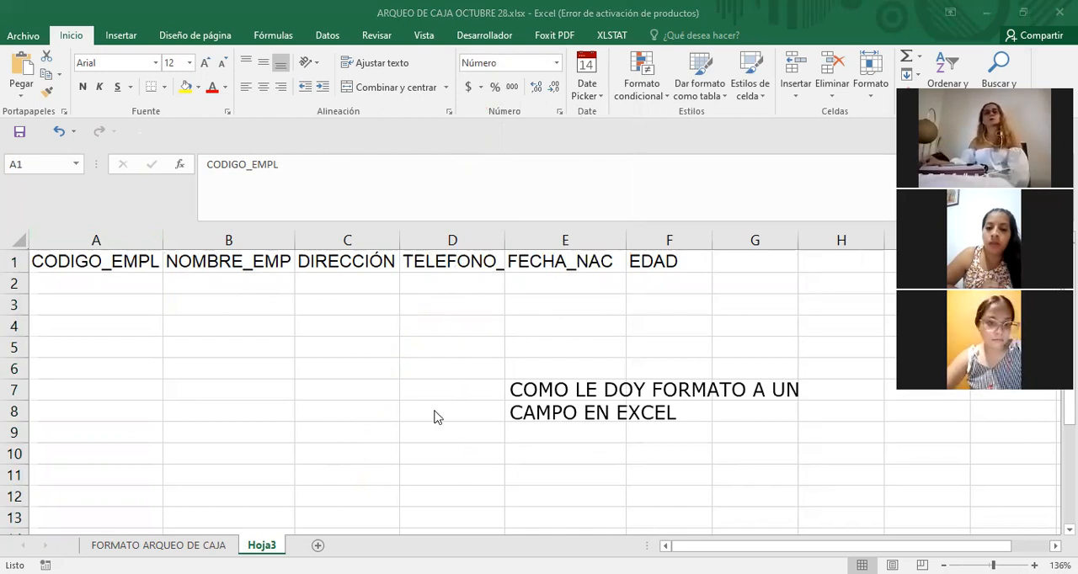
Reapply the Número format to column A and deselect the column.
click(98, 238)
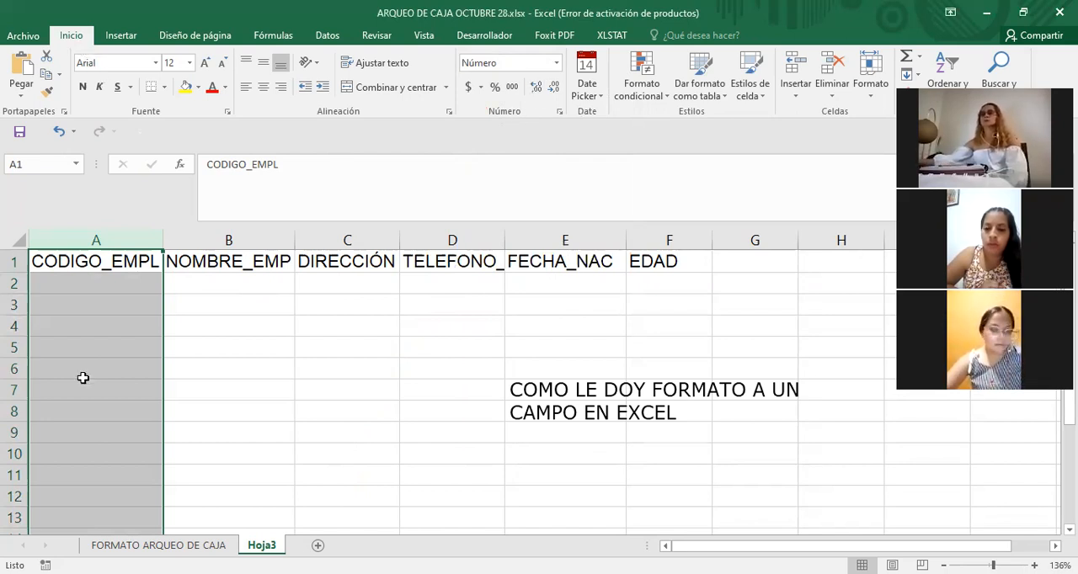
click(556, 62)
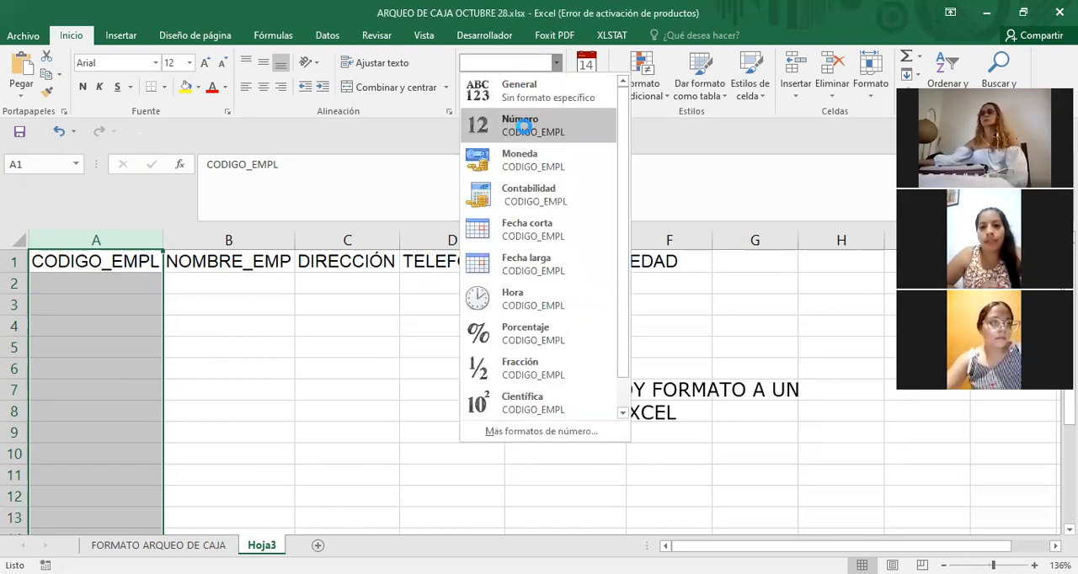
click(526, 127)
click(350, 301)
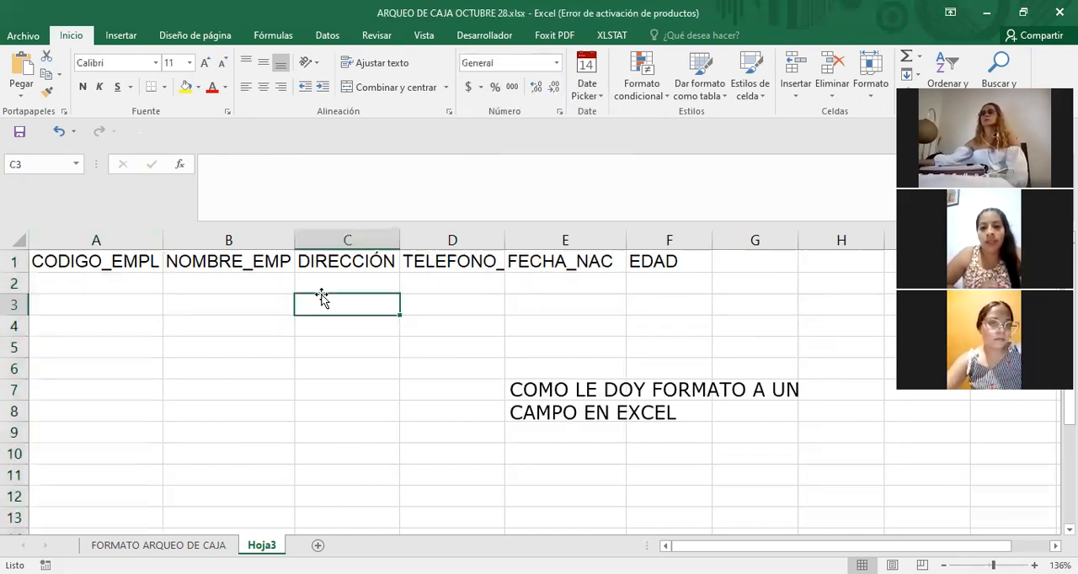
Enter the employee's code in cell A2 under the CODIGO_EMPL header.
click(121, 284)
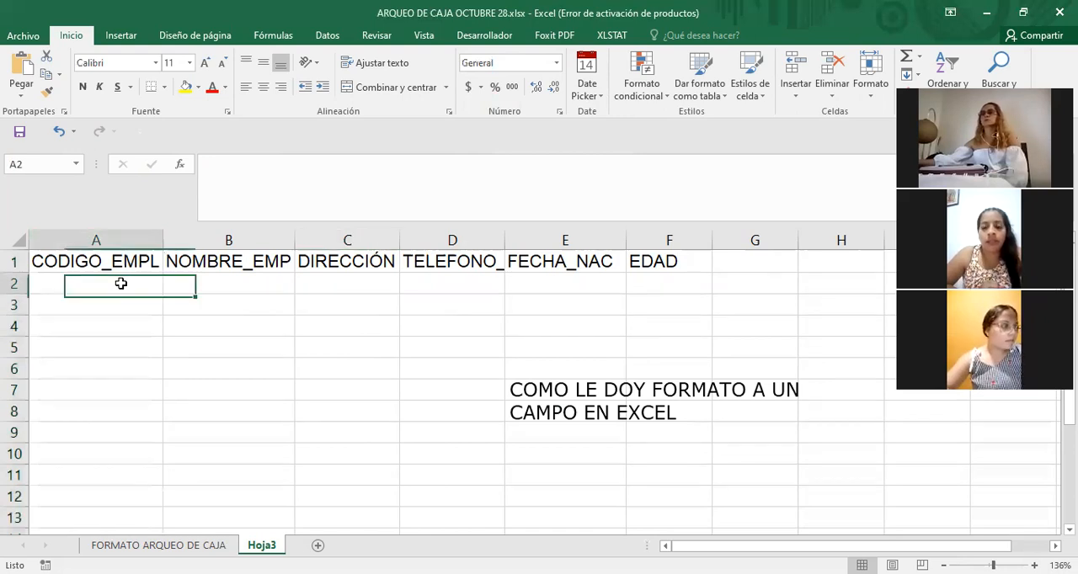
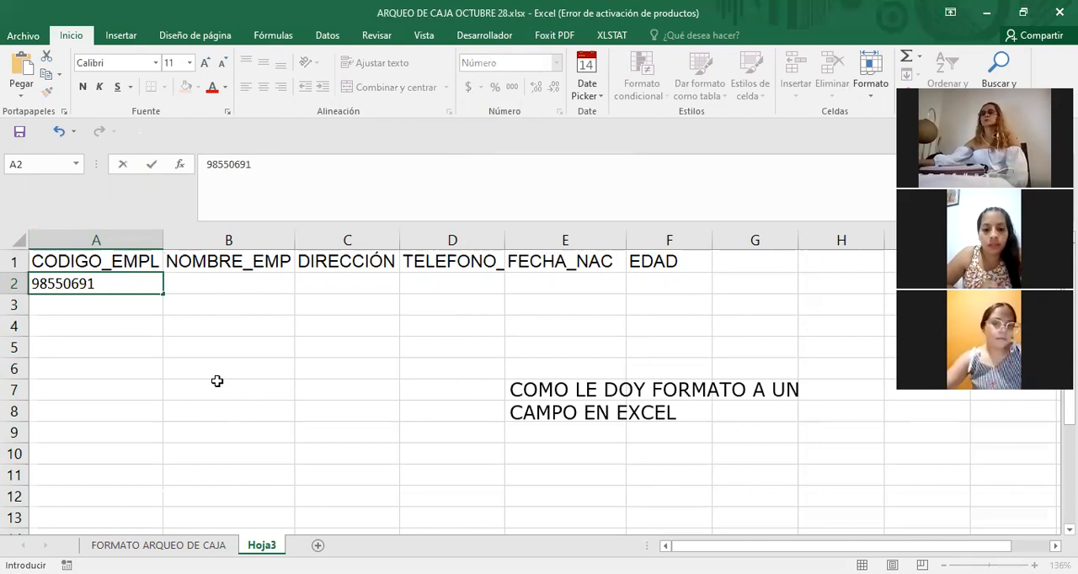
key(ctrl+Return)
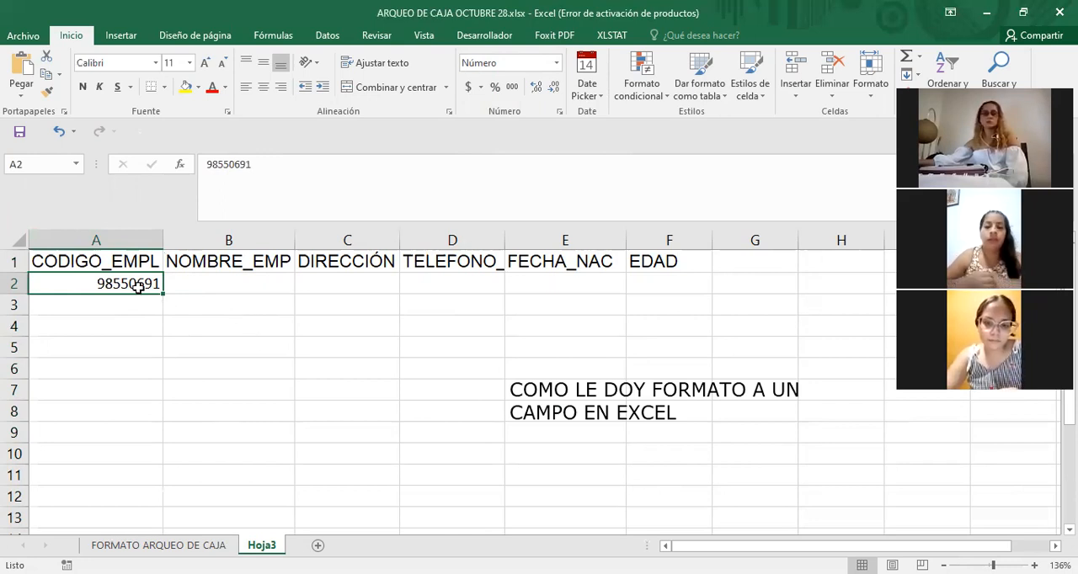
Format the CODIGO_EMPL column as Número with the thousands separator enabled.
click(109, 240)
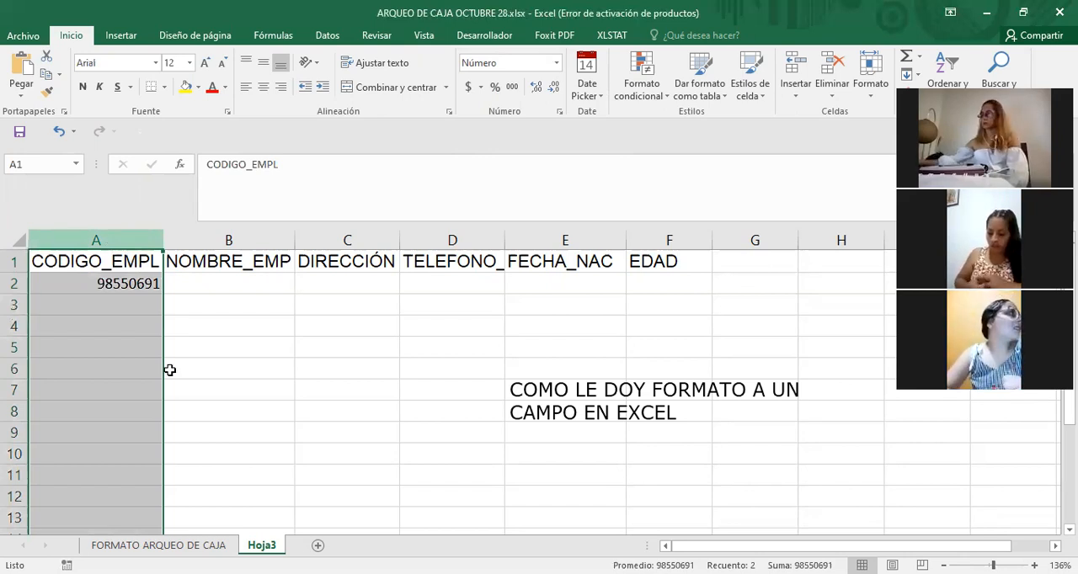
right_click(108, 339)
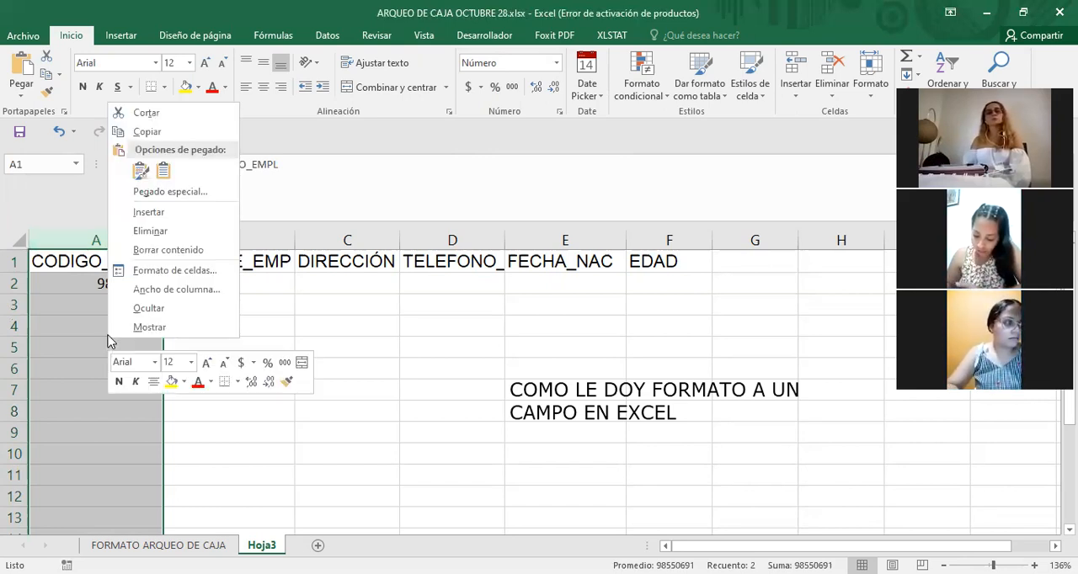
click(203, 273)
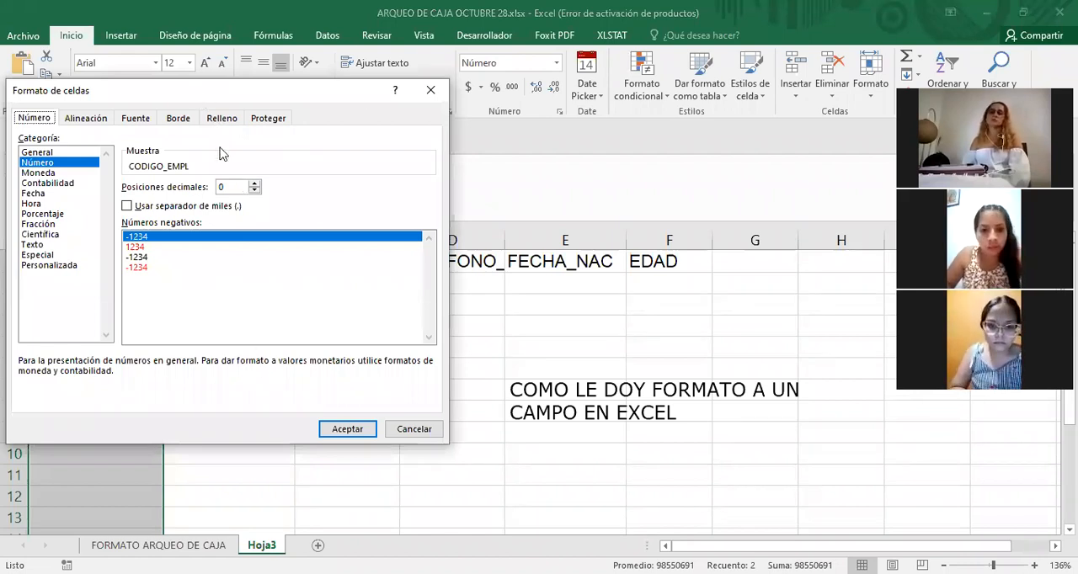
drag(212, 91, 369, 91)
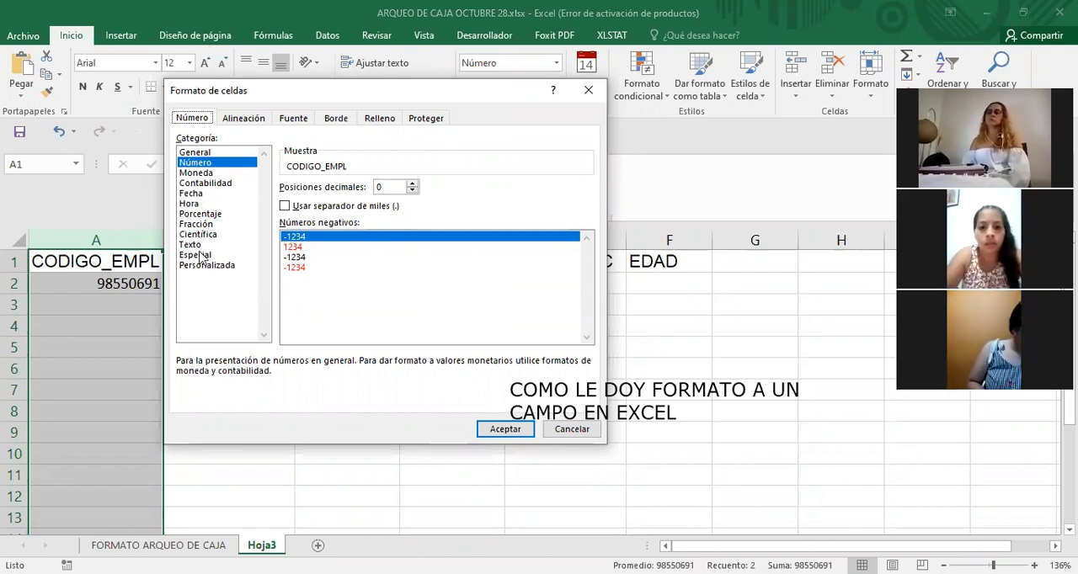
click(215, 166)
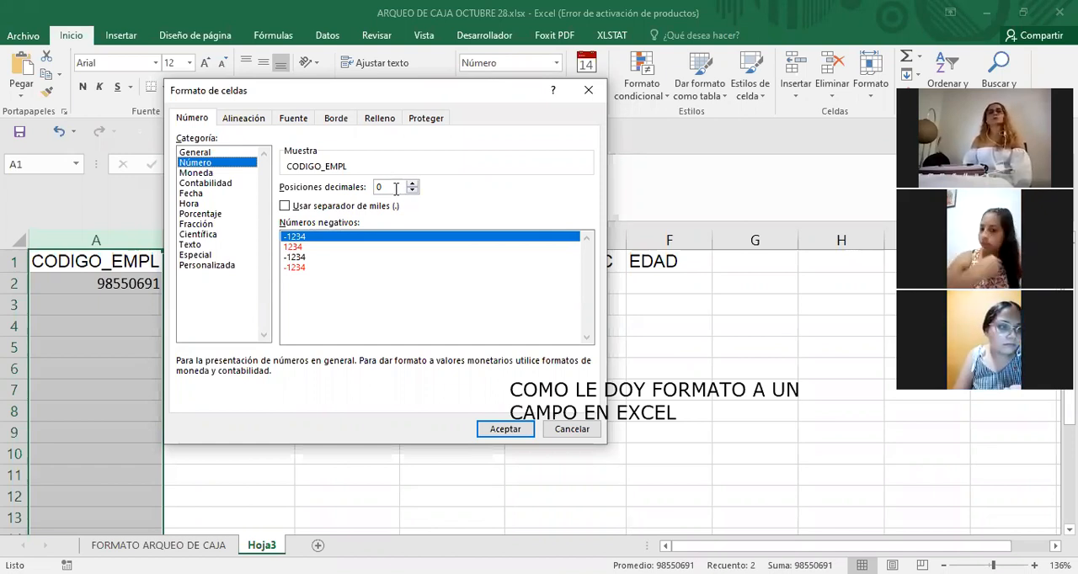
click(285, 207)
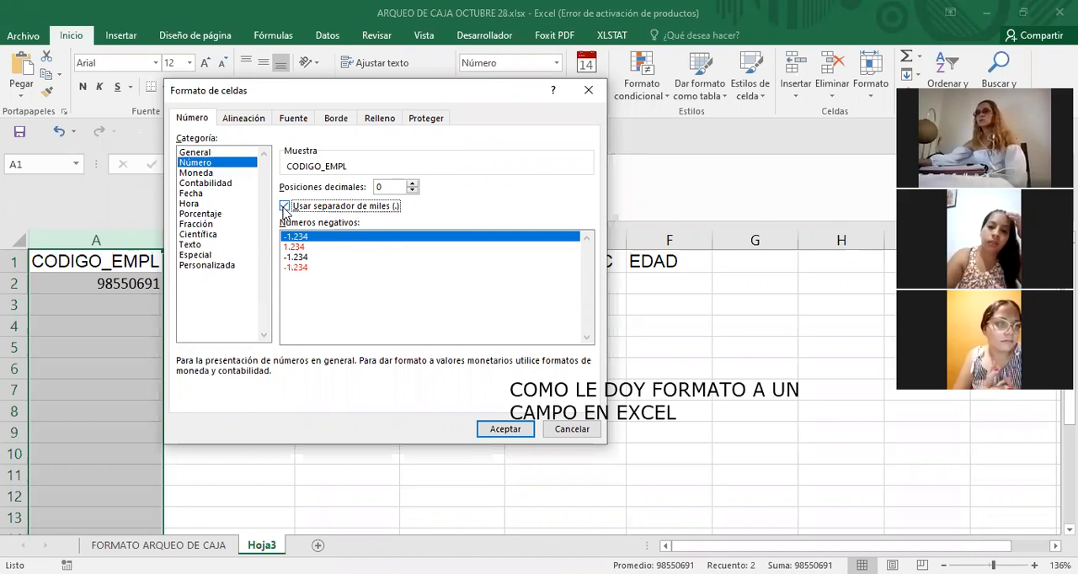
click(505, 429)
click(360, 368)
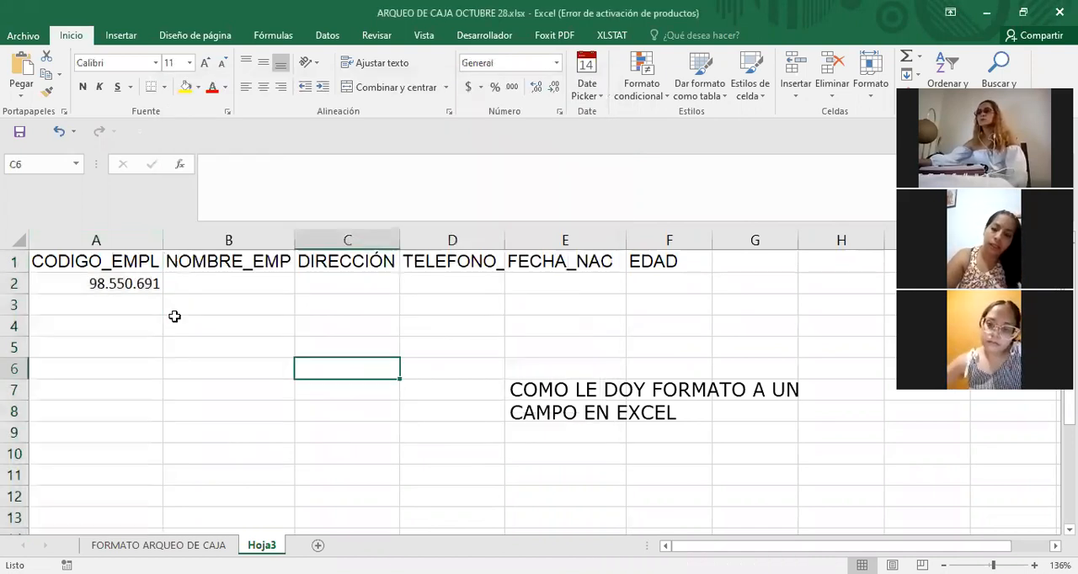
Check the code in cell A2, undo the thousands separator format on column A, and deselect the column.
click(147, 283)
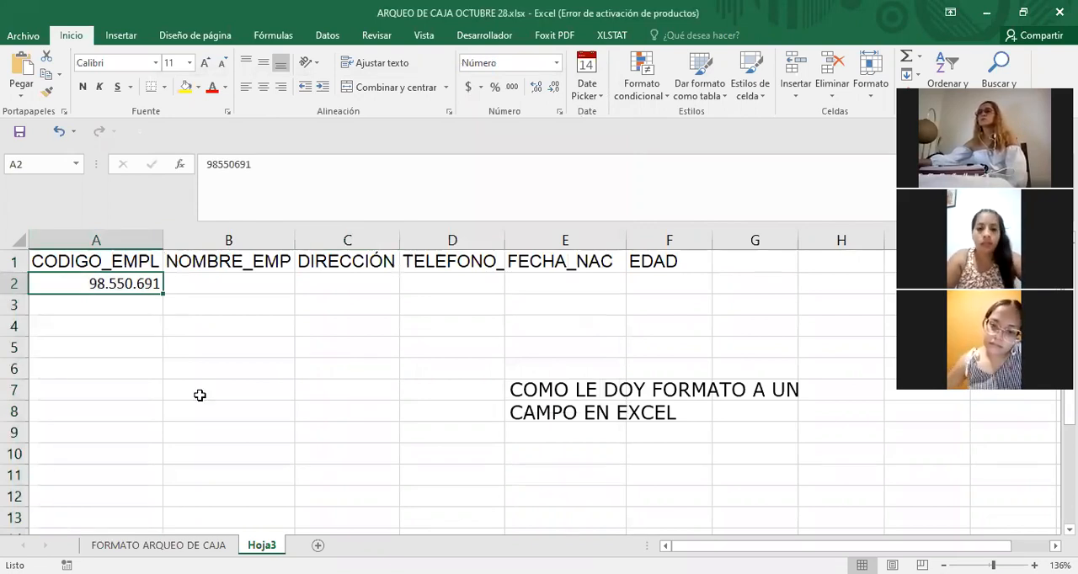
click(280, 370)
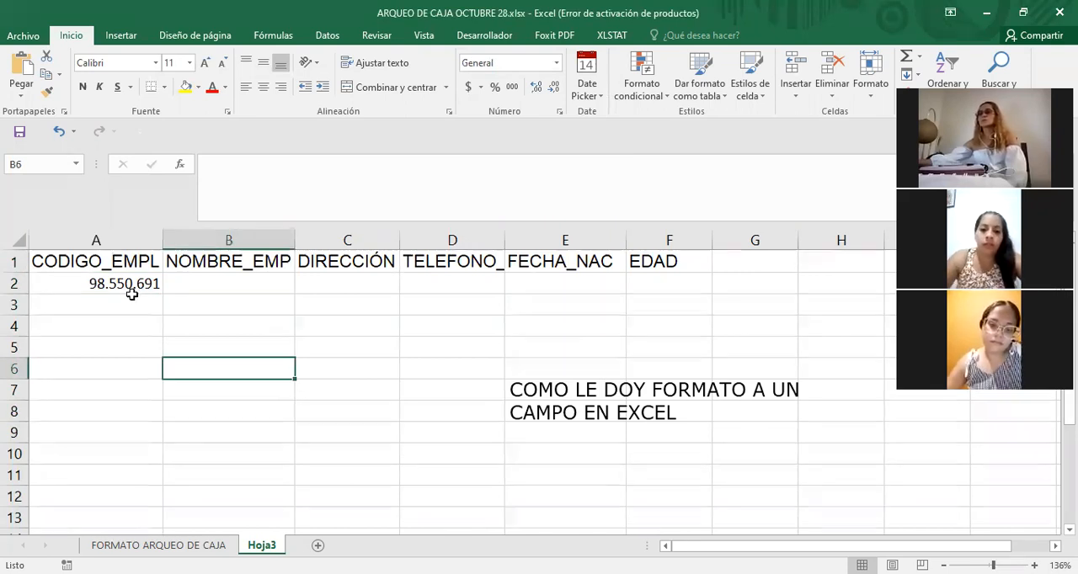
click(275, 313)
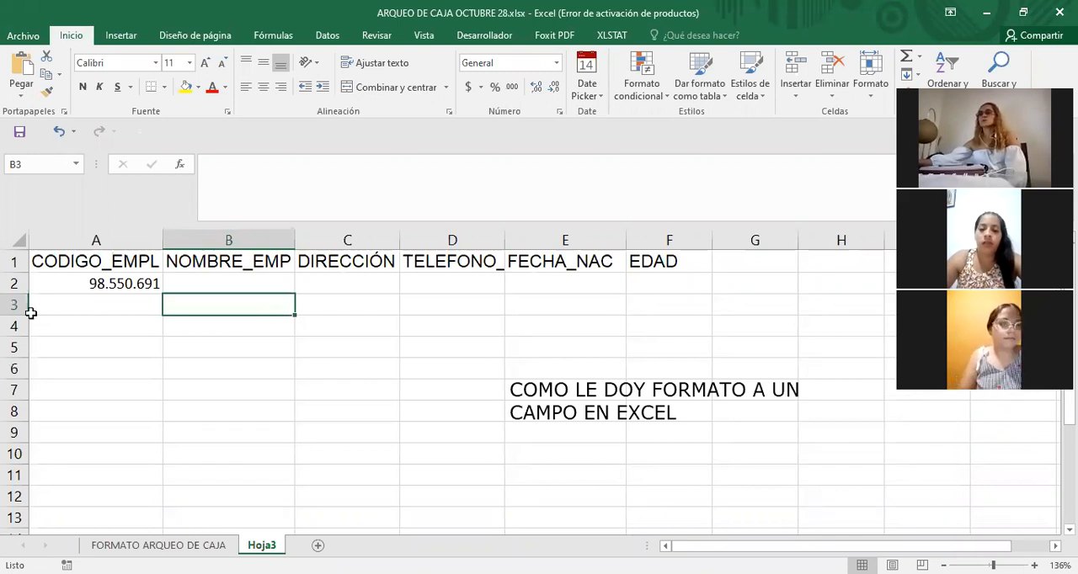
click(125, 286)
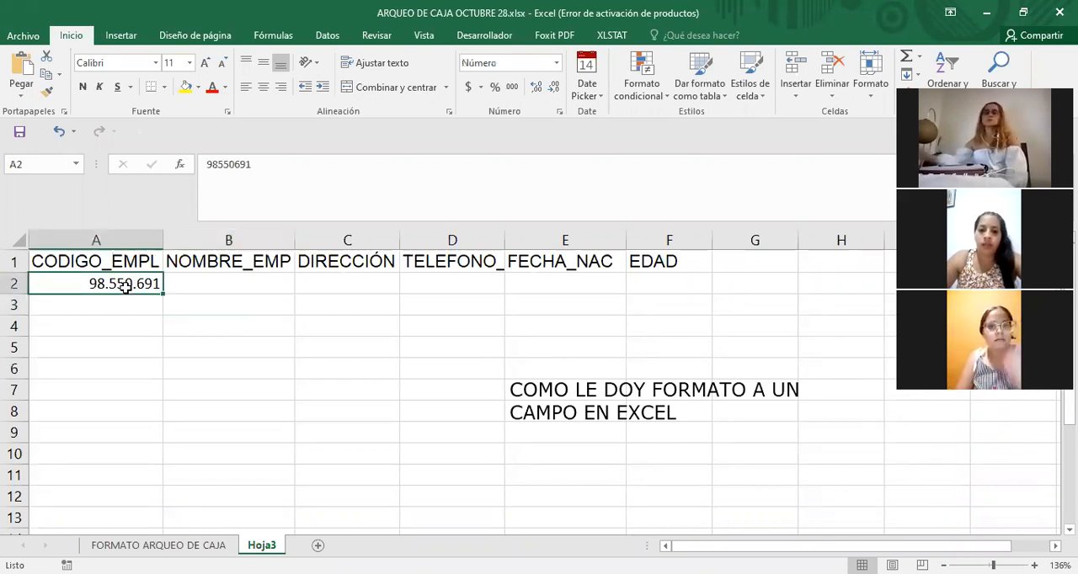
key(ctrl+z)
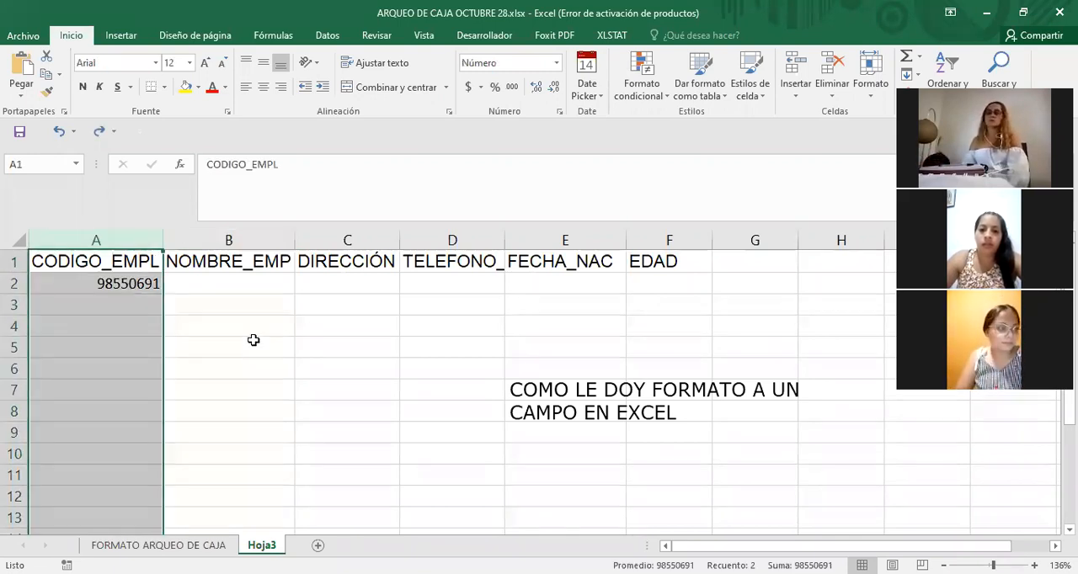
click(253, 340)
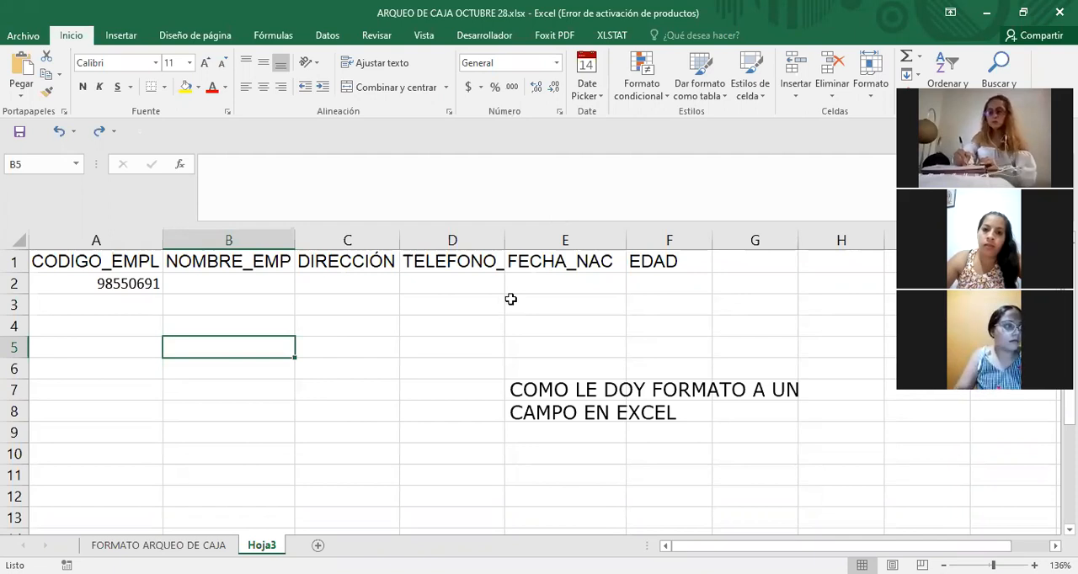
Enable the thousands separator again in the Número format of the entire CODIGO_EMPL column and check cell A2.
click(105, 236)
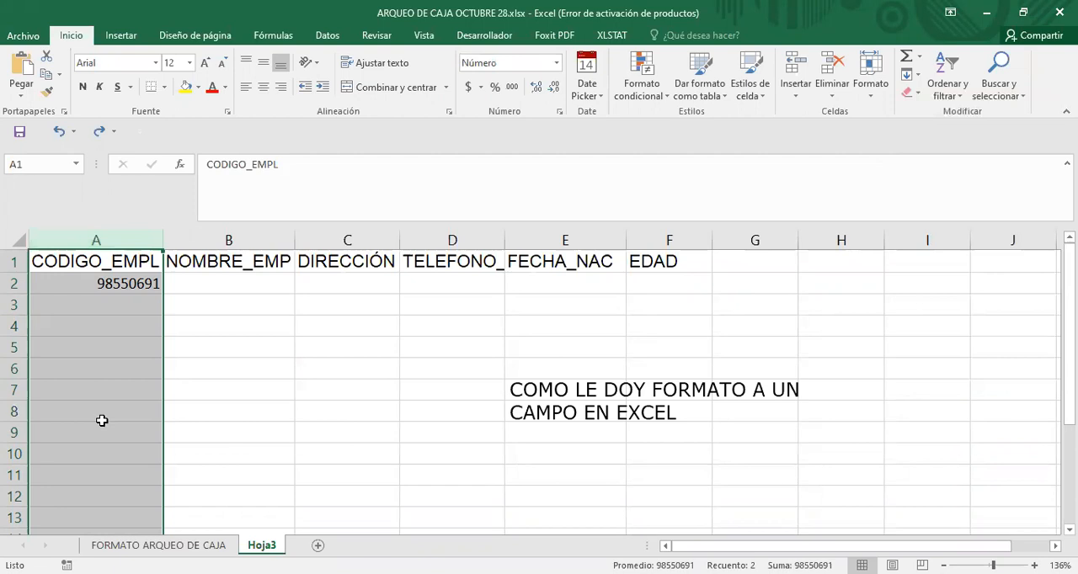
right_click(99, 354)
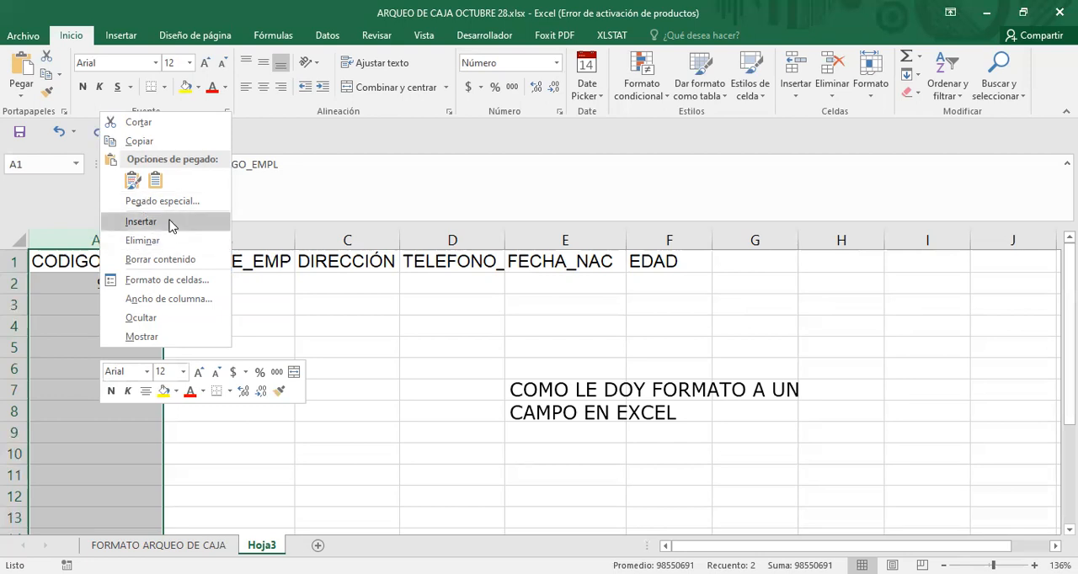
click(188, 285)
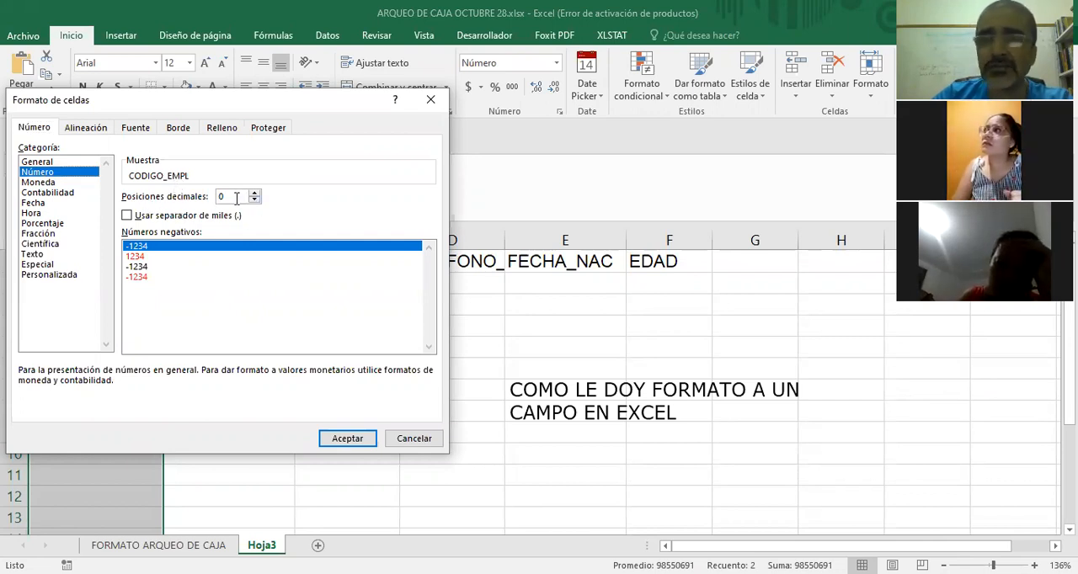
click(127, 217)
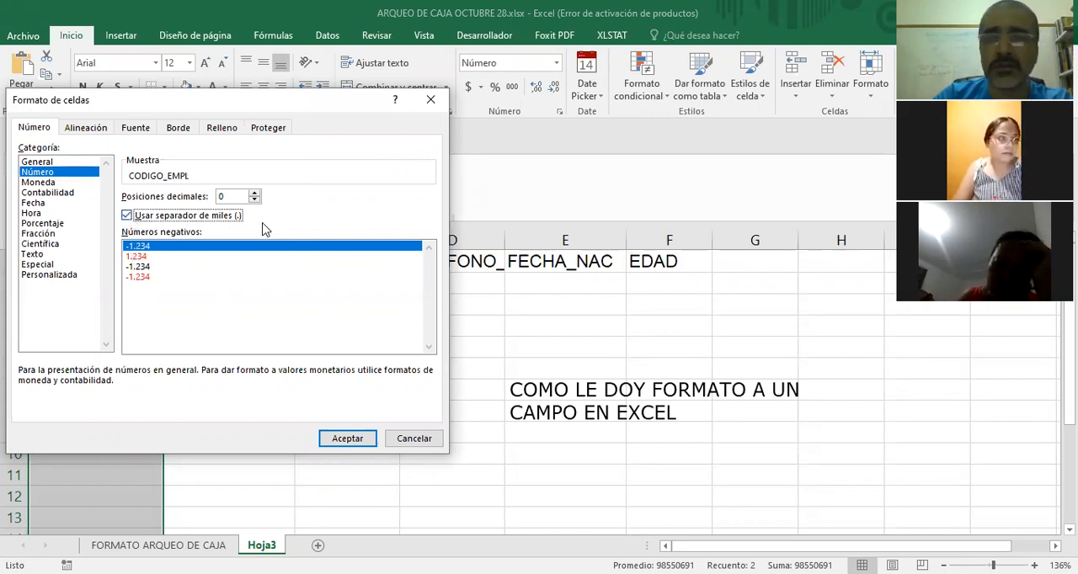
click(359, 437)
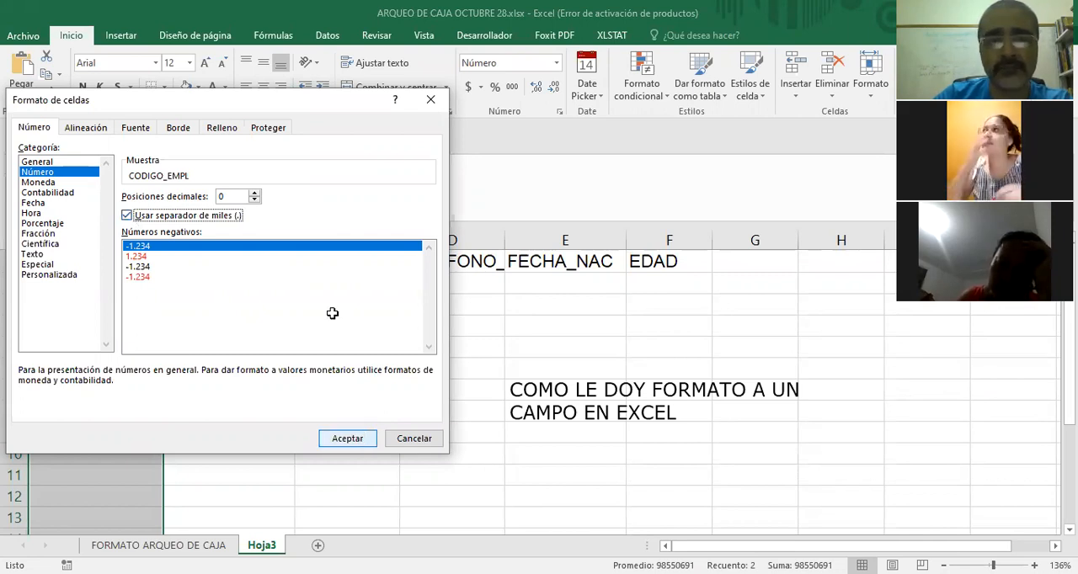
click(122, 283)
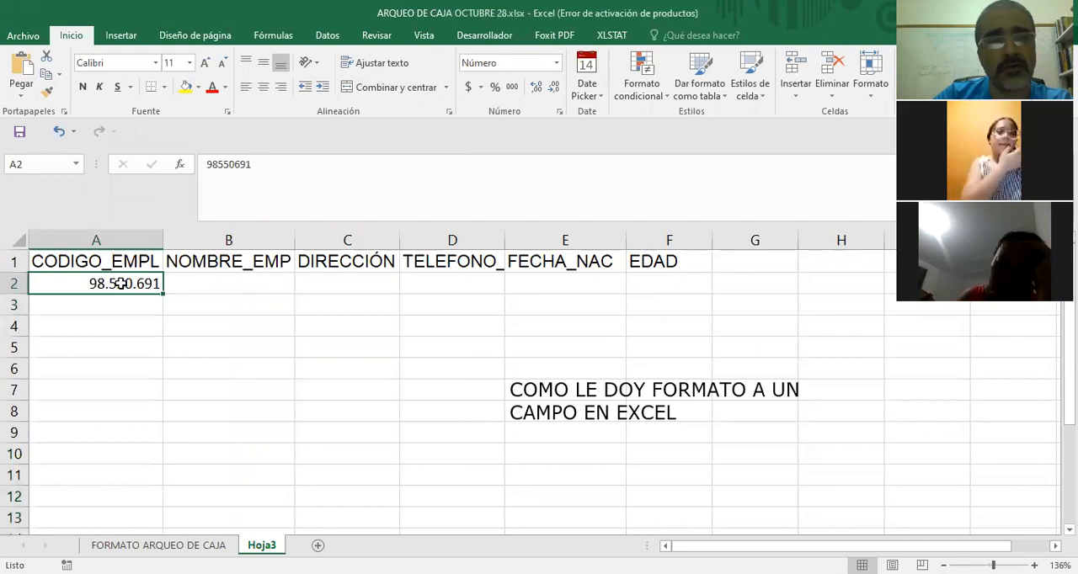
click(212, 344)
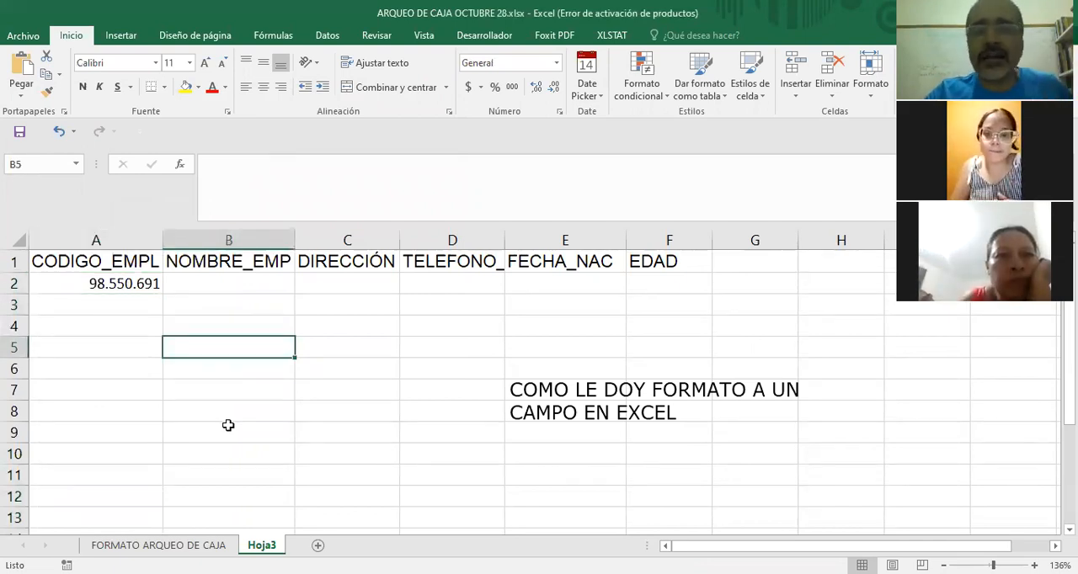
click(246, 301)
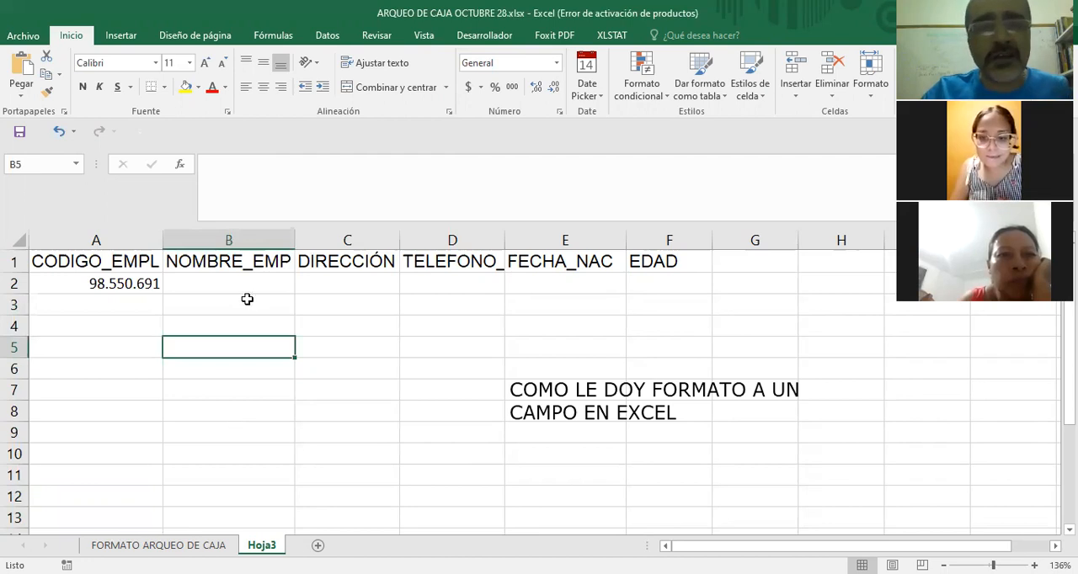
click(235, 238)
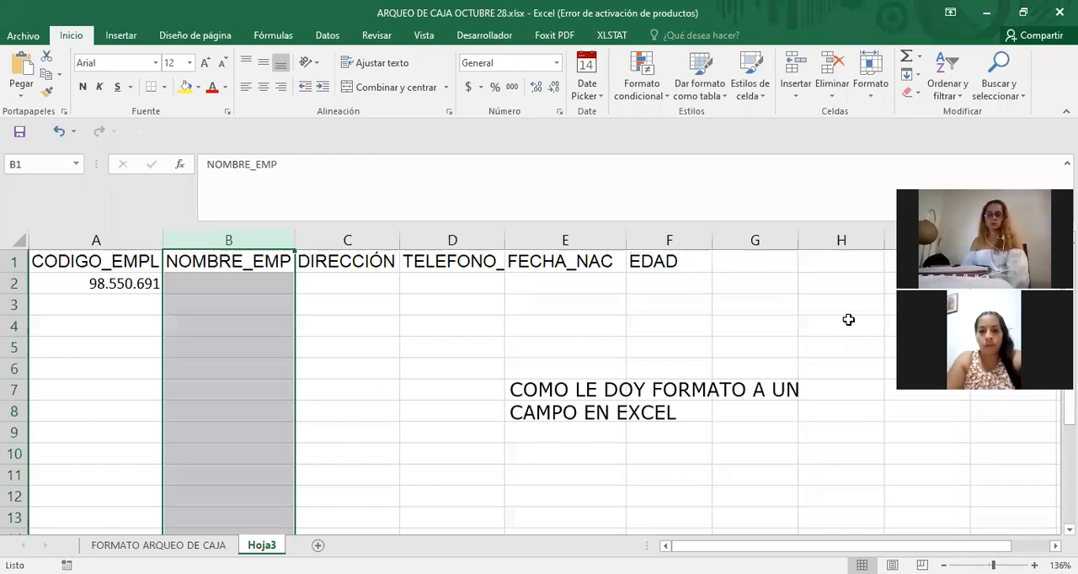
click(387, 343)
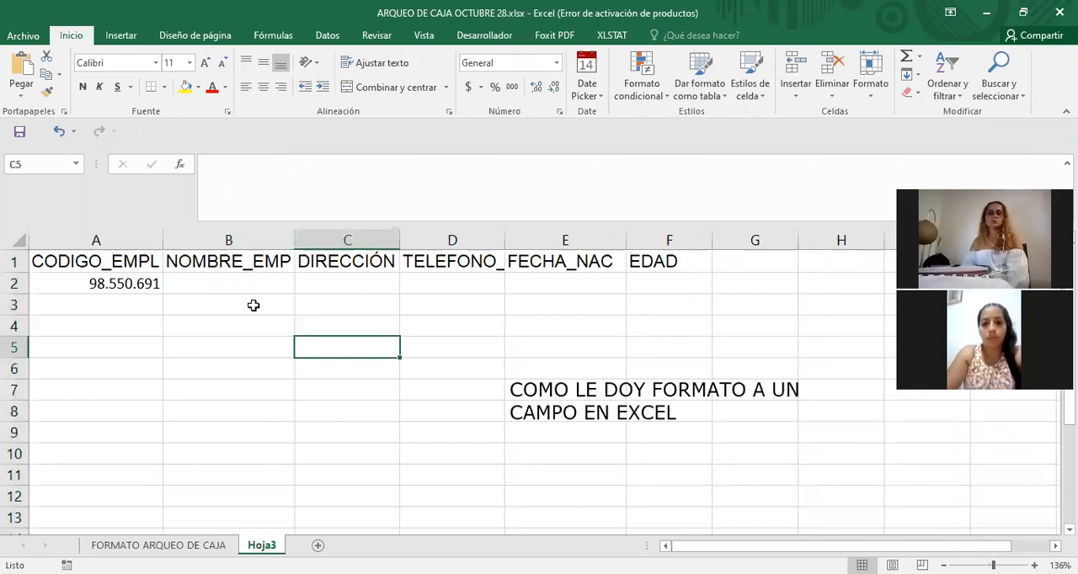
click(239, 264)
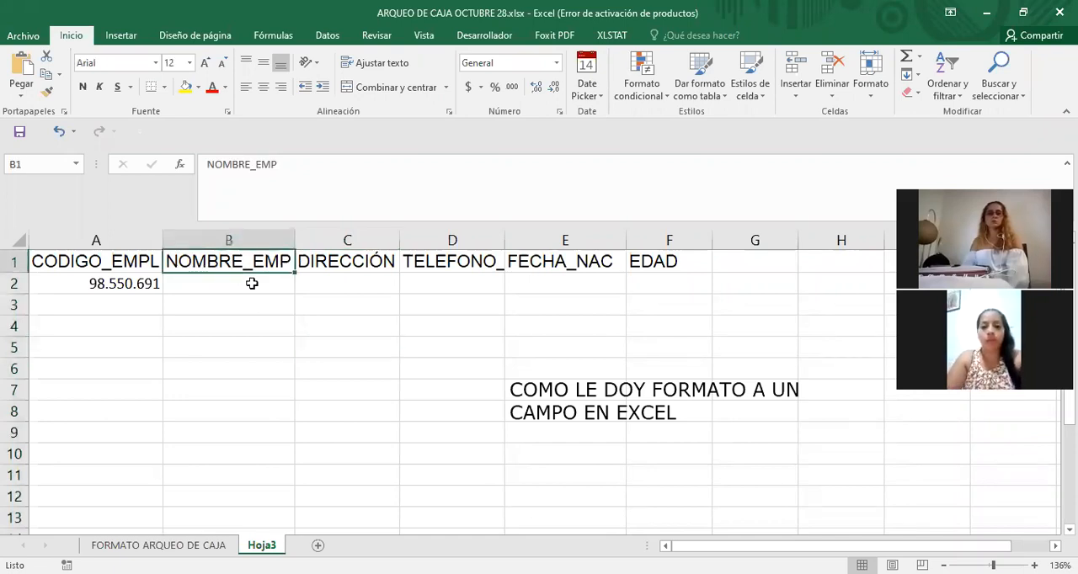
click(357, 390)
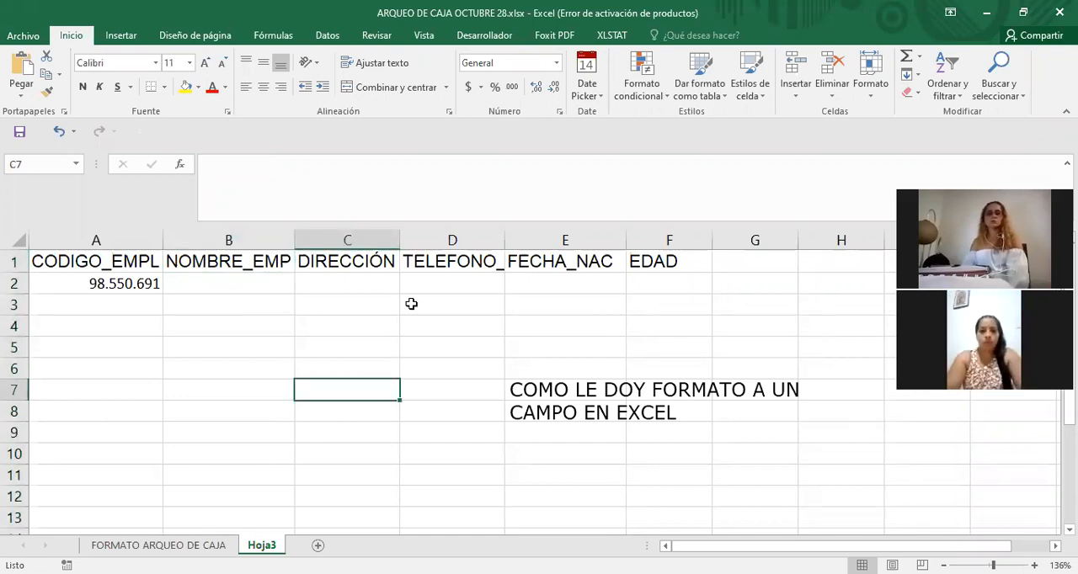
click(383, 317)
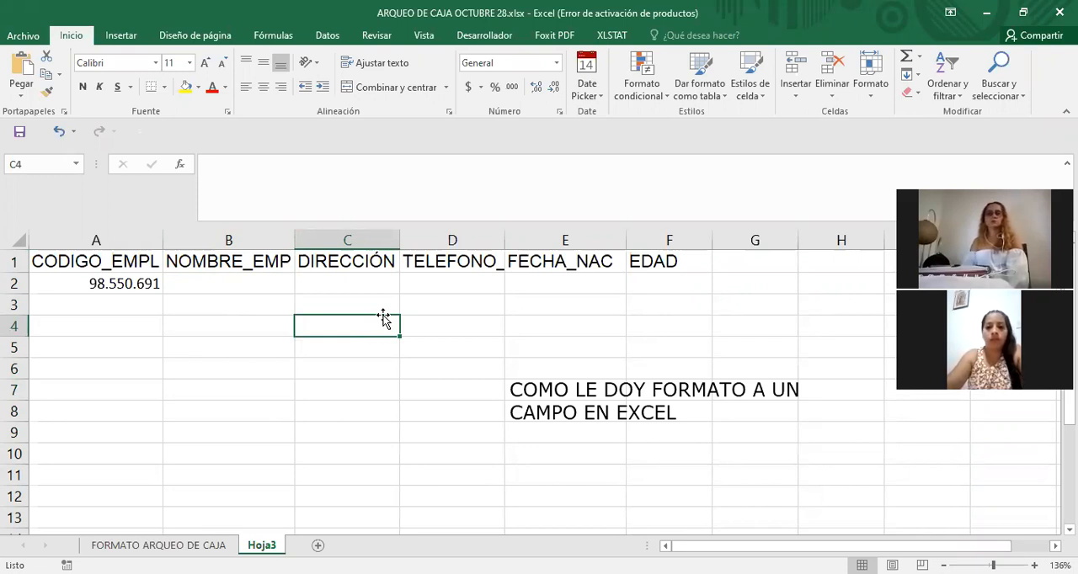
click(244, 290)
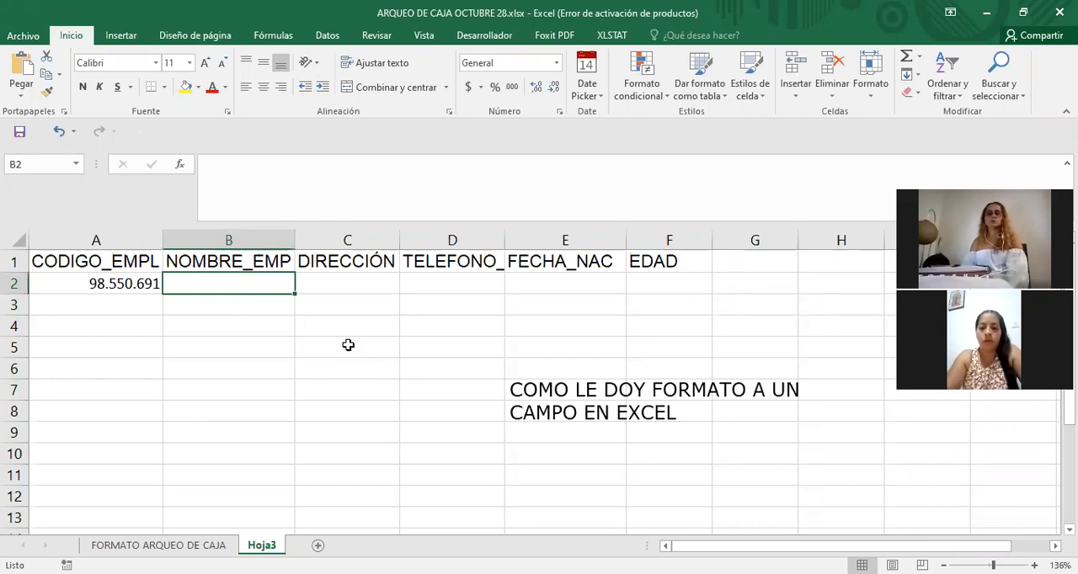
click(346, 341)
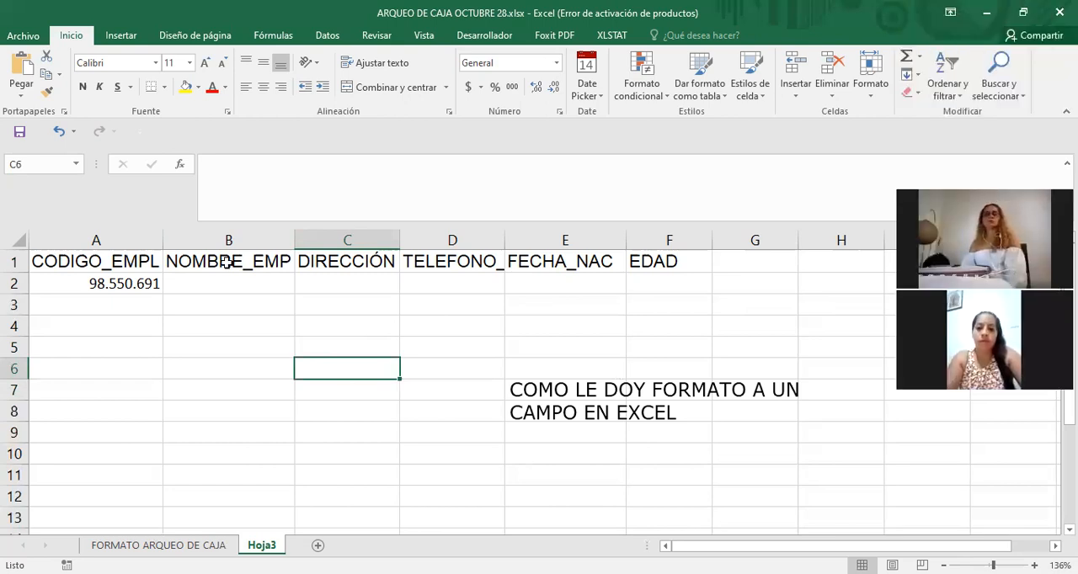
click(257, 265)
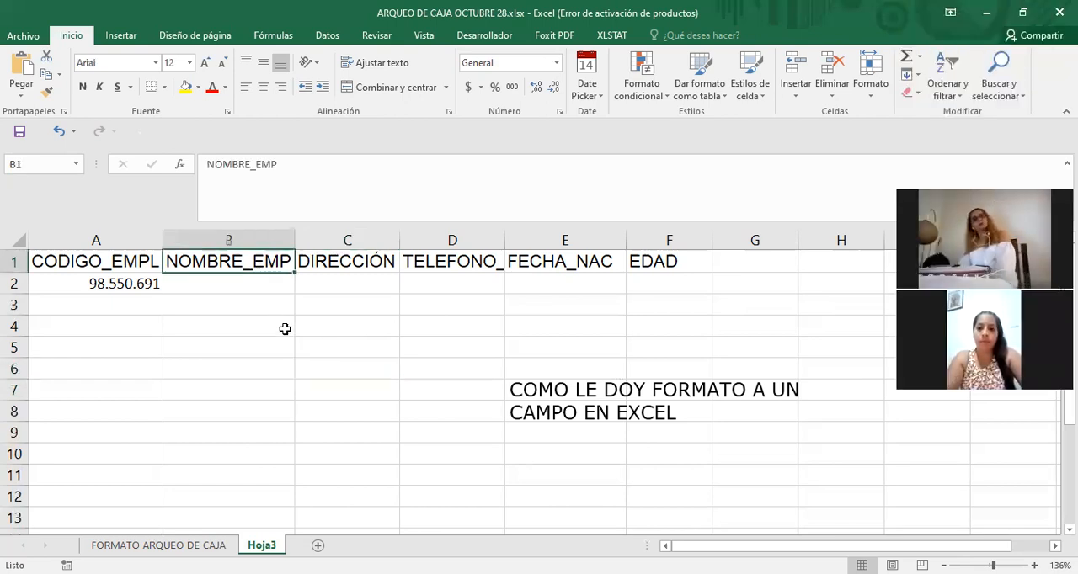
click(285, 329)
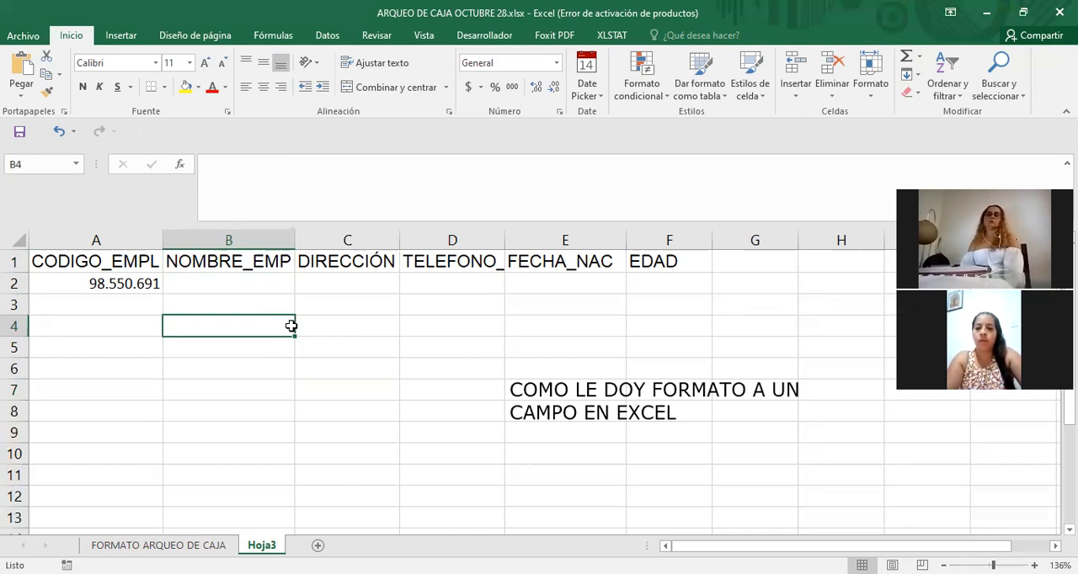
click(276, 268)
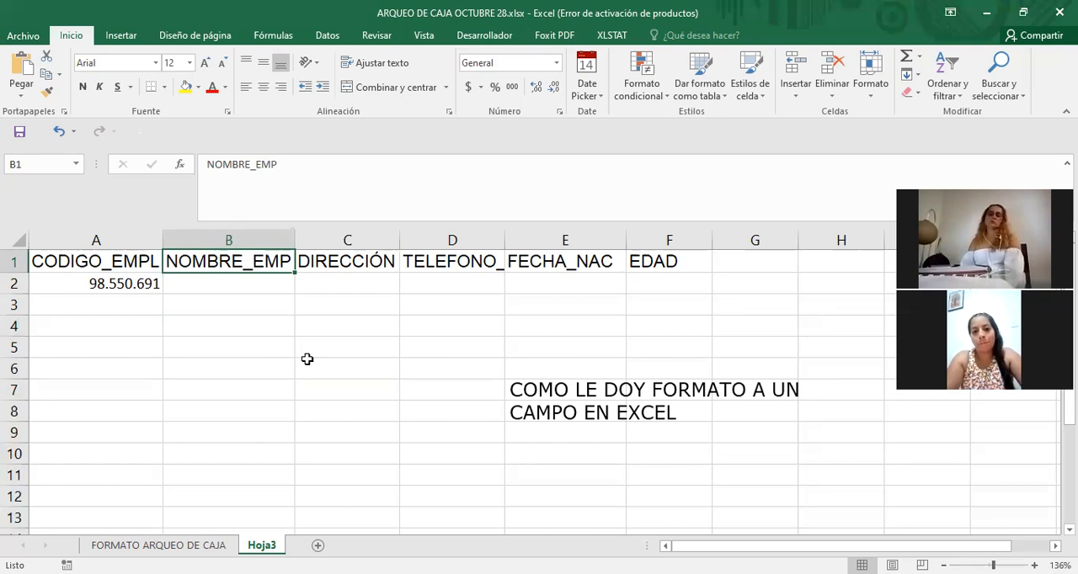
click(347, 354)
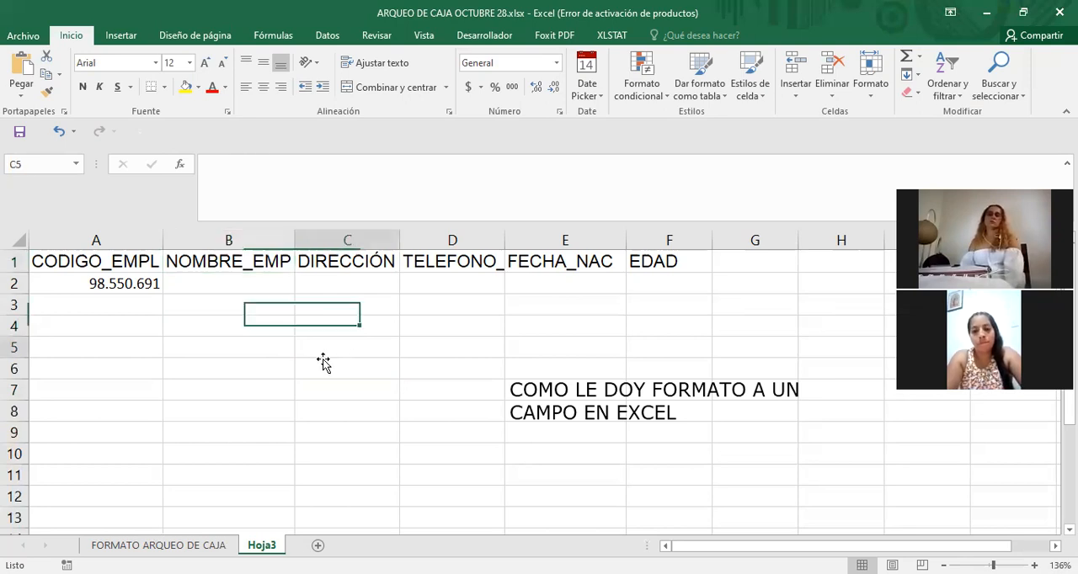
click(247, 267)
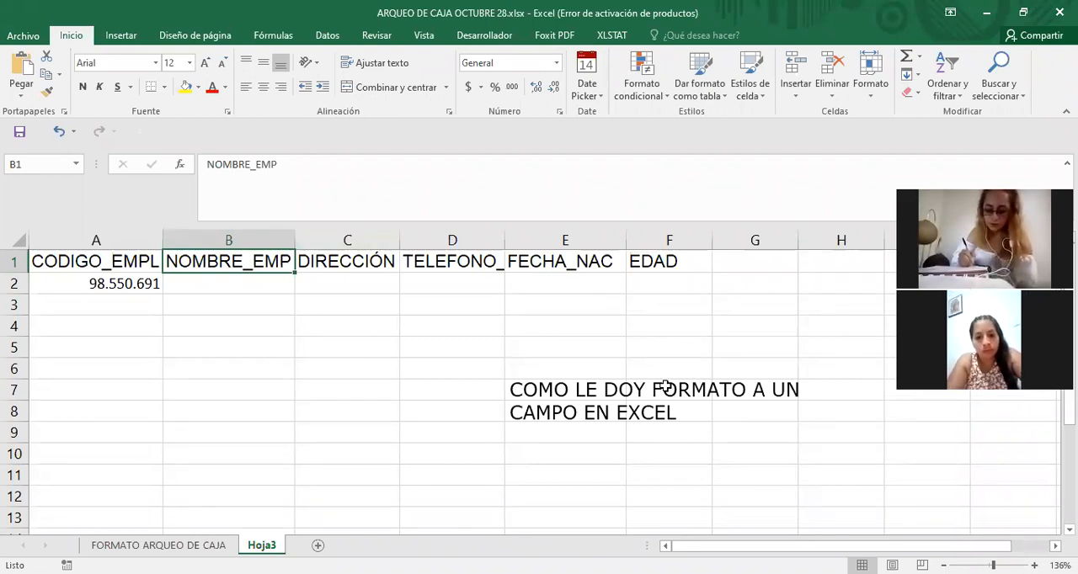
Delete the text note "COMO LE DOY FORMATO A UN CAMPO EN EXCEL" from over the sheet.
click(624, 411)
click(537, 390)
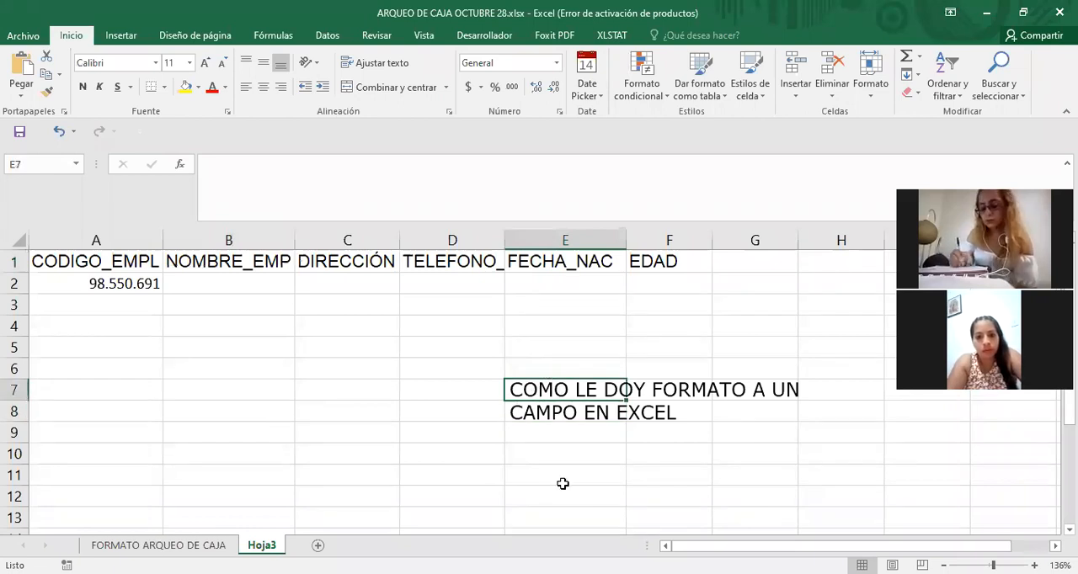
click(563, 403)
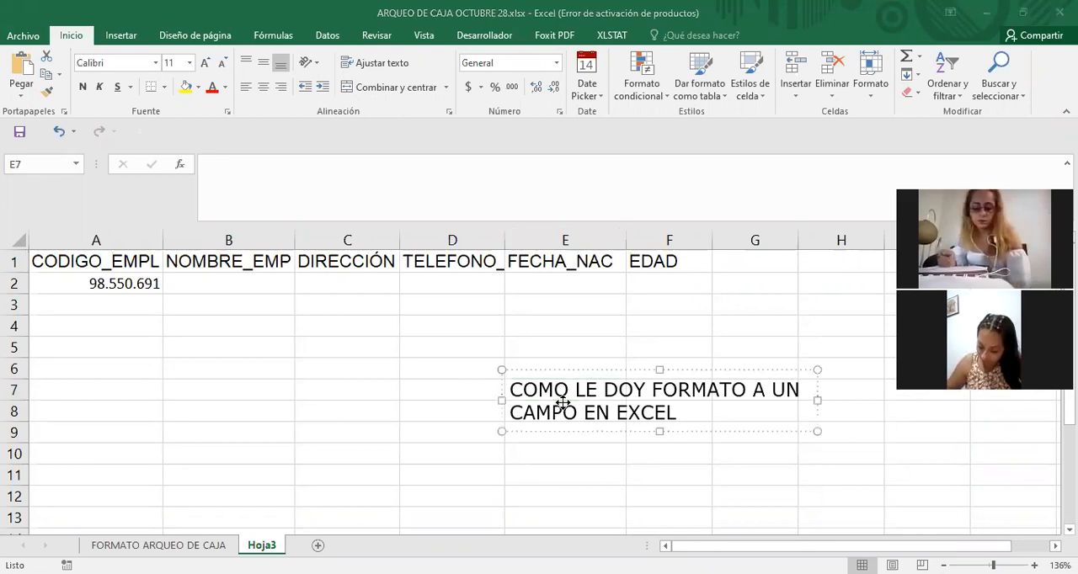
key(Delete)
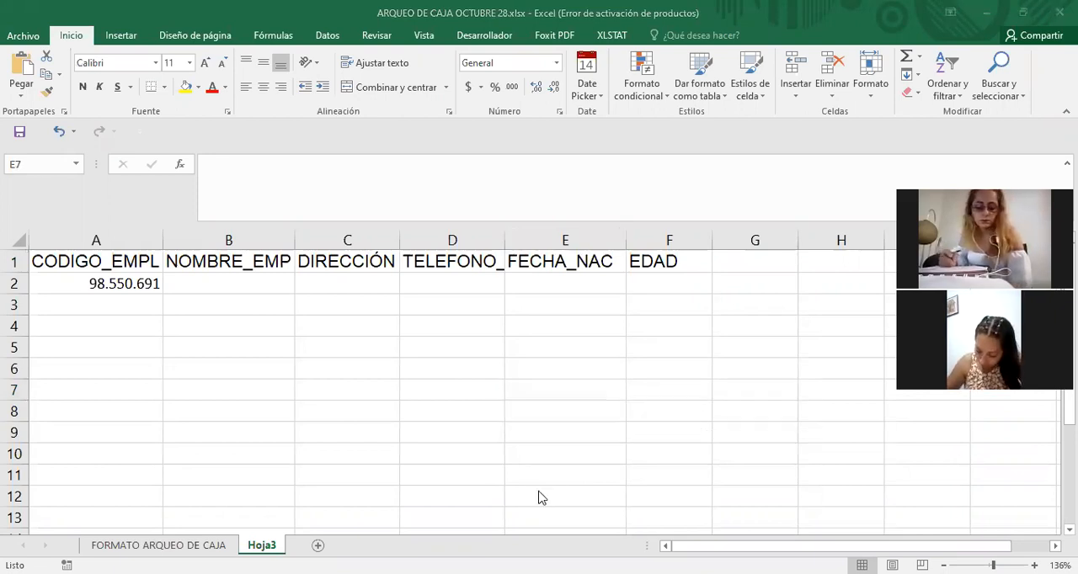
Add a text note reading "COMO INSERTAR UNA COLUMNA EN EXCEL:" over the empty cells around C5 and narrow its box slightly.
click(350, 348)
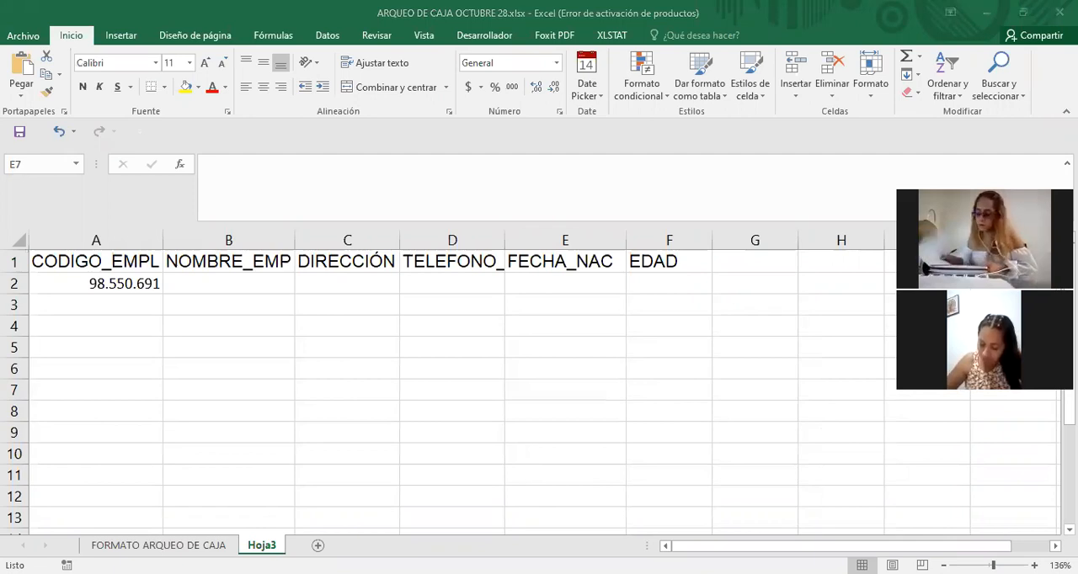
text(COMO INS)
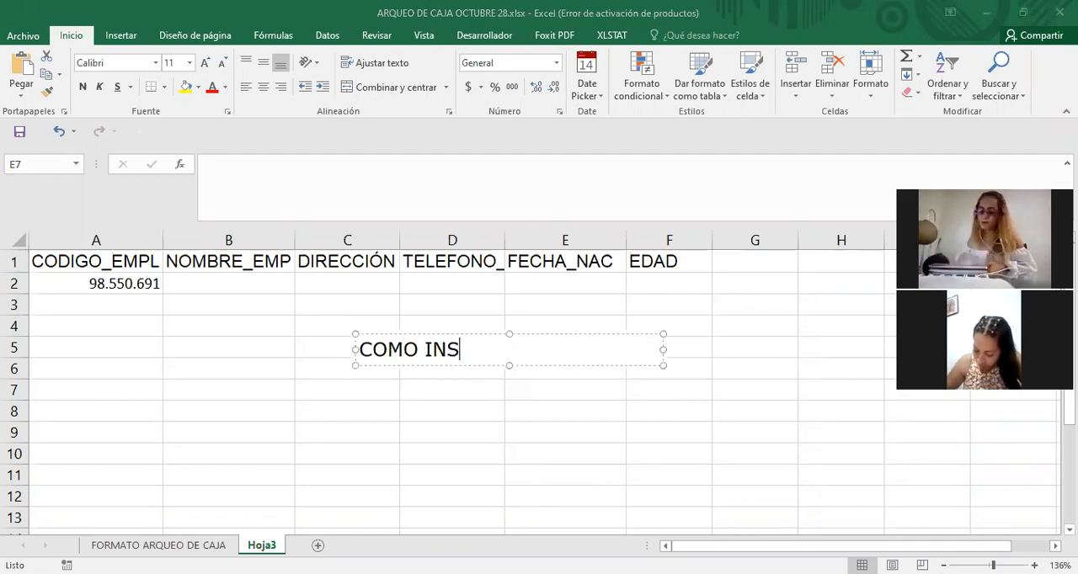
text(ERTAR U)
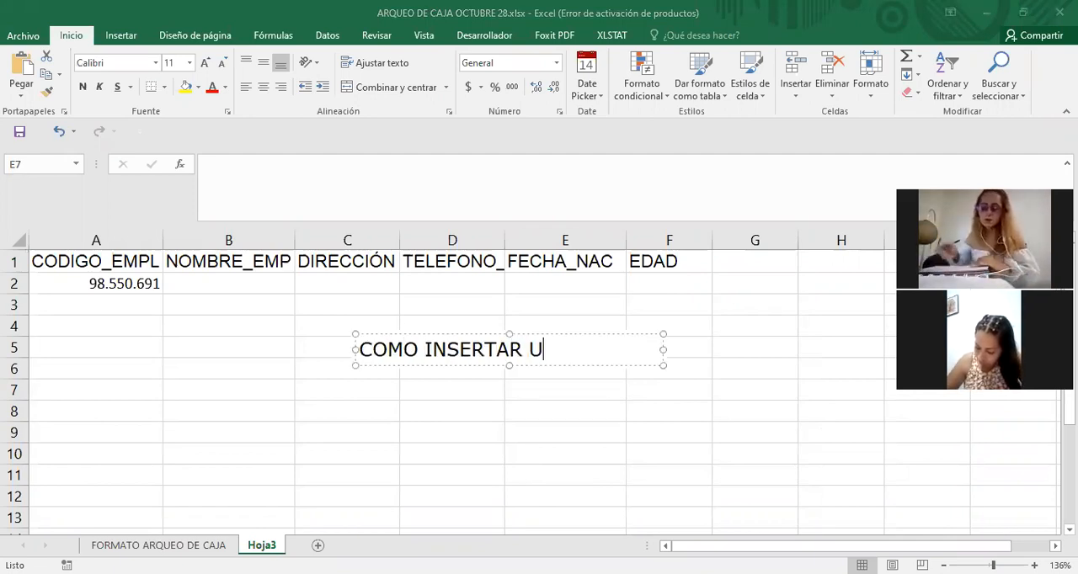
text(NA COL)
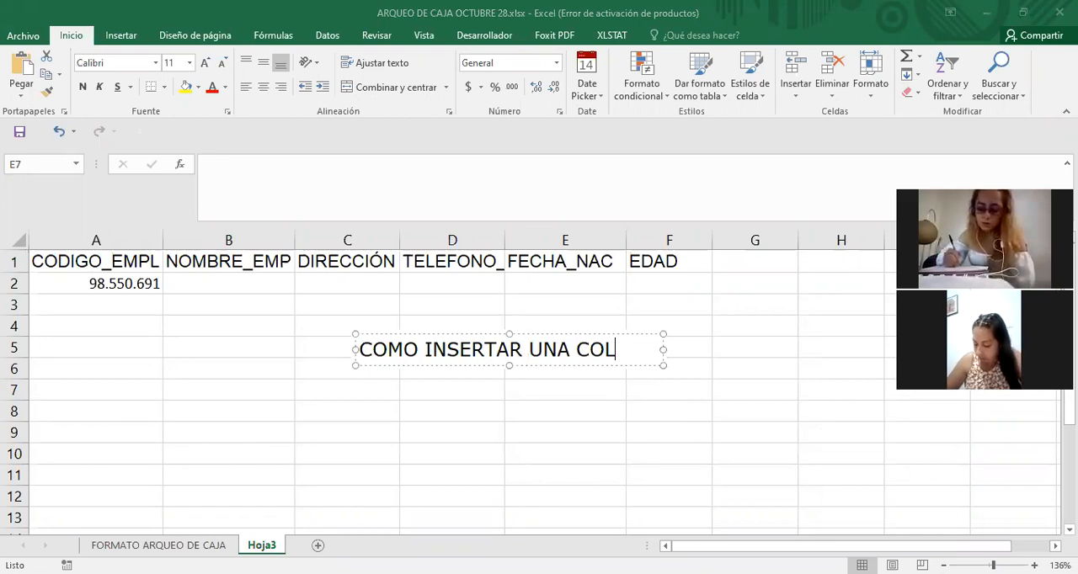
text(UMNA EN EXCEL)
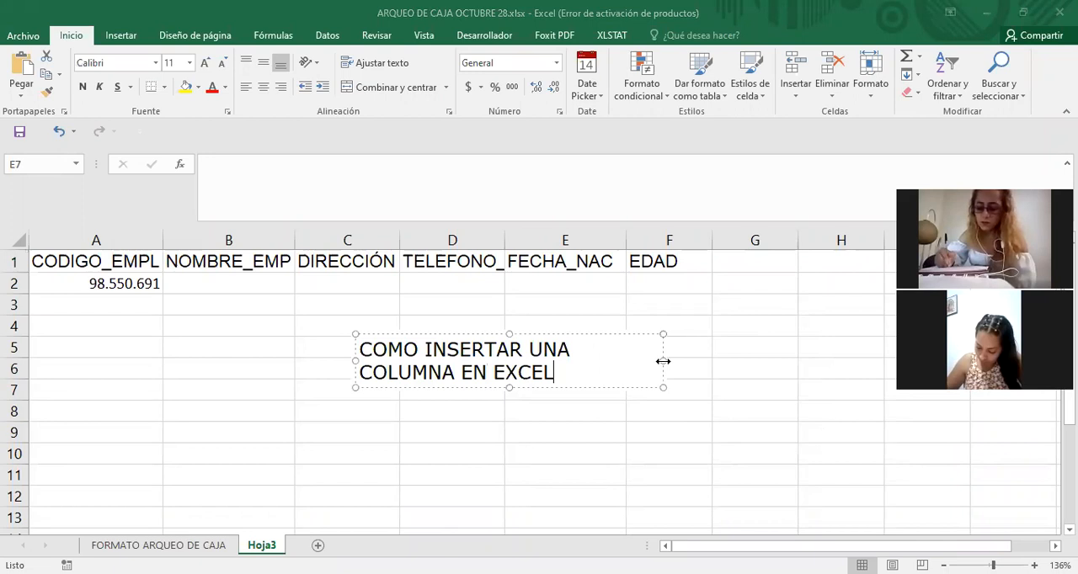
drag(664, 361, 640, 361)
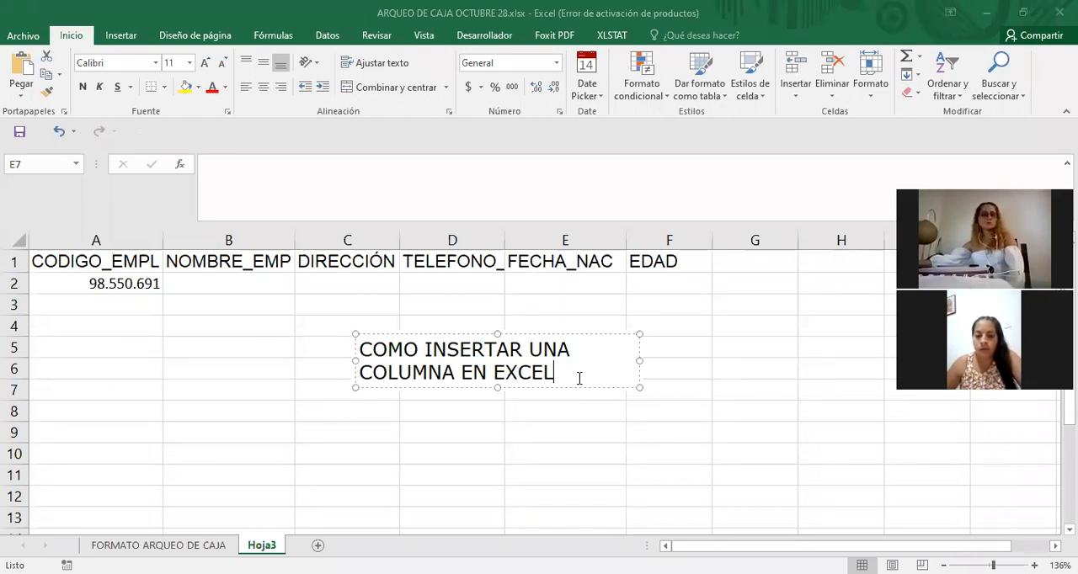
text(:)
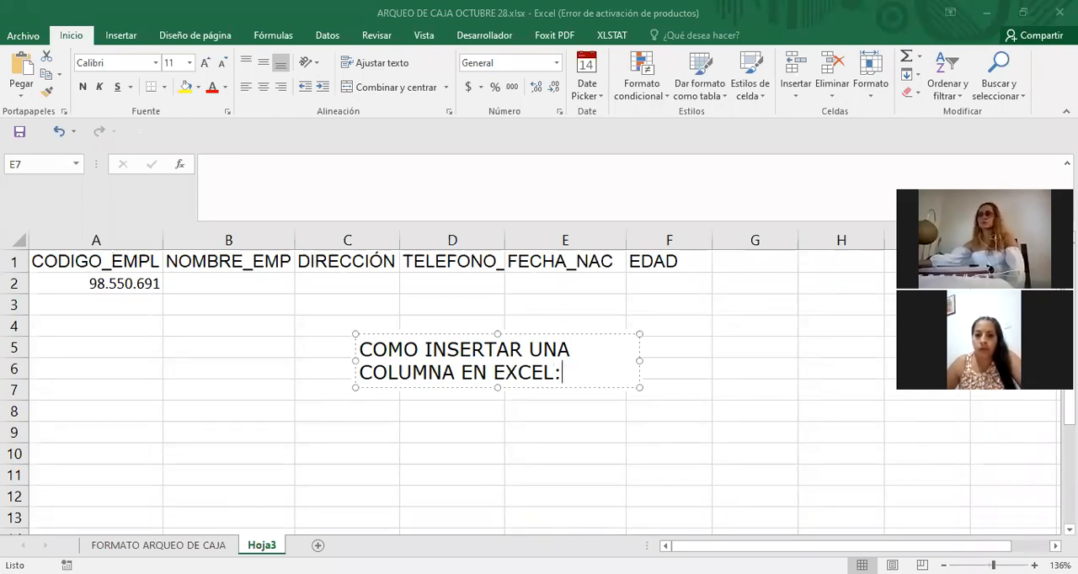
Add the line "-Me posiciono en la mitad de las dos columnas donde se va a insertar." to the note and finish editing it.
key(Return)
text(-)
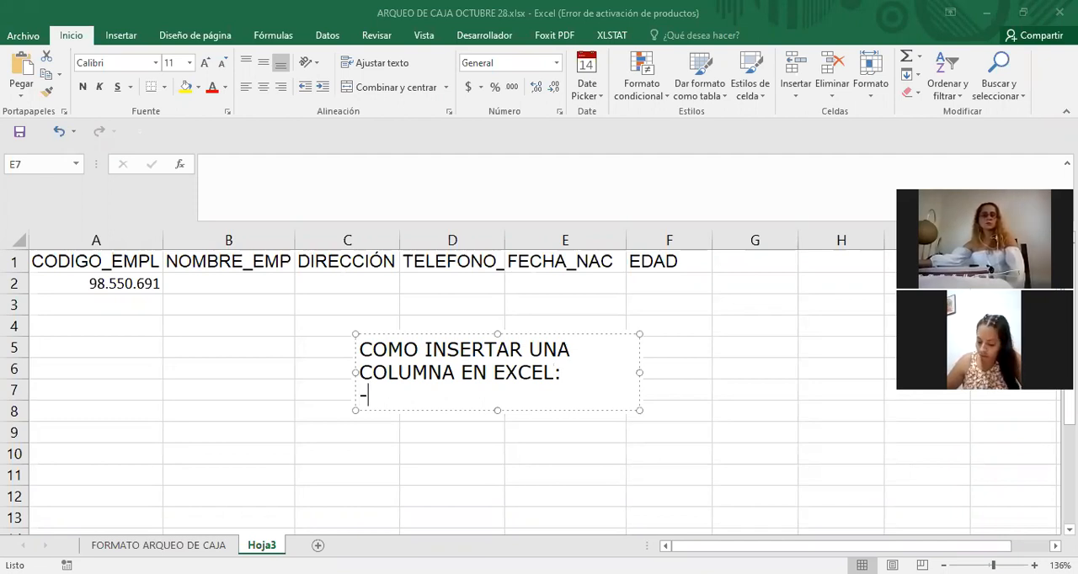
text(mE)
key(BackSpace)
key(BackSpace)
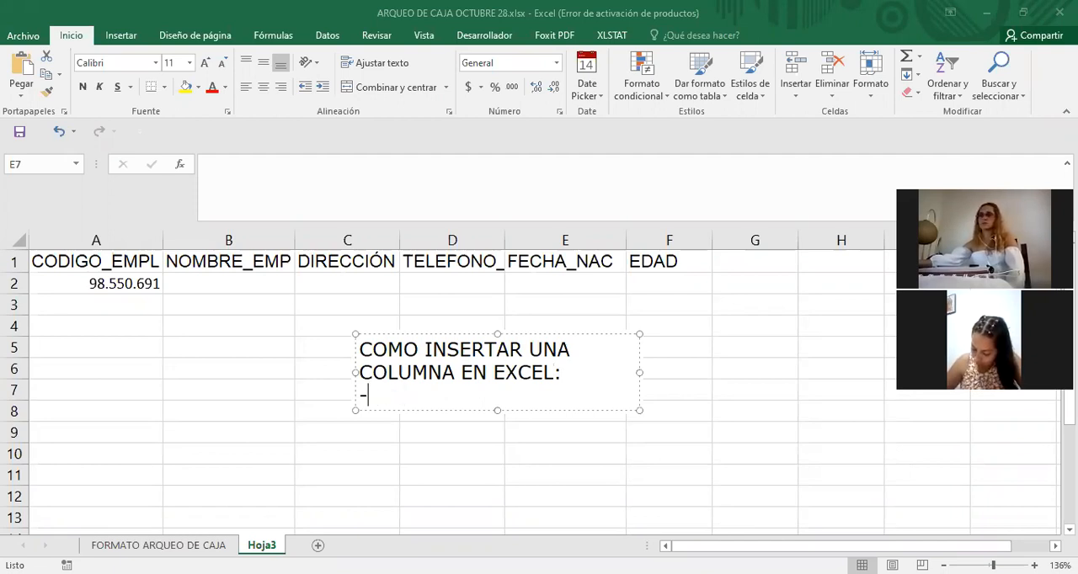
text(Me posiciono en la mitad de la)
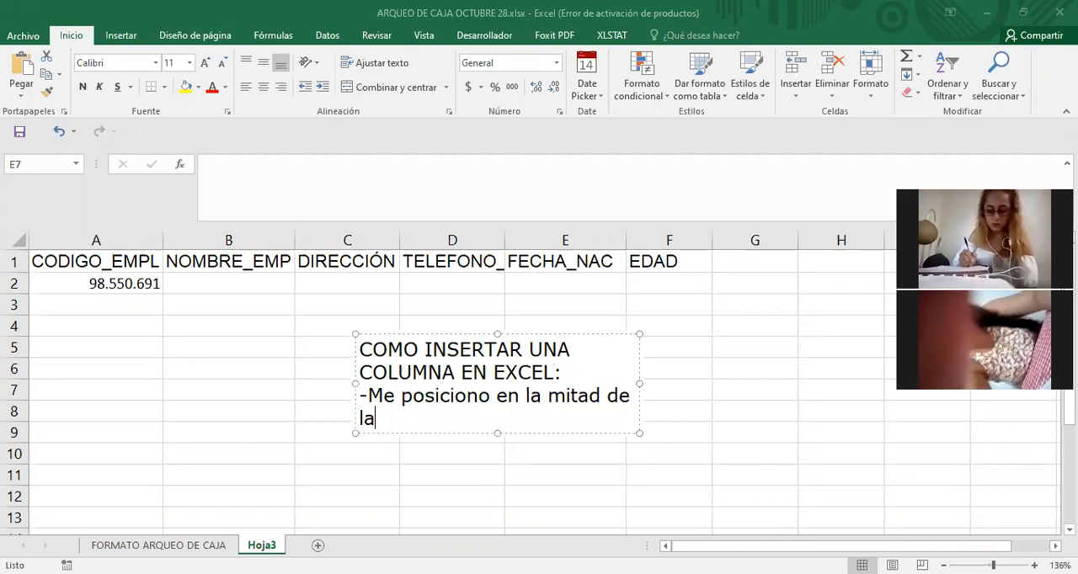
text(s dos coluj)
text(n)
key(BackSpace)
key(BackSpace)
text(mnas )
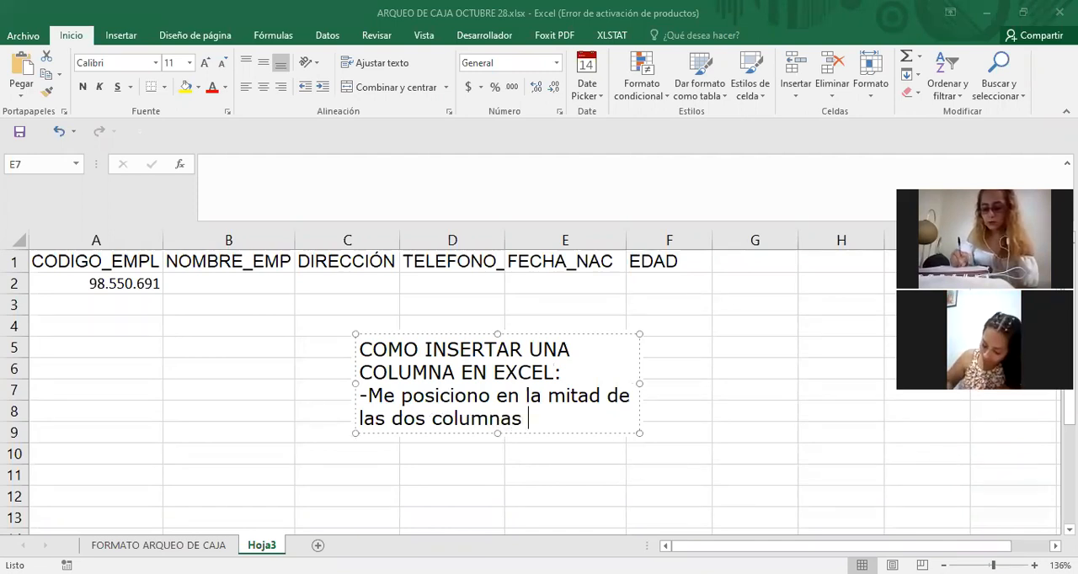
text(donde se )
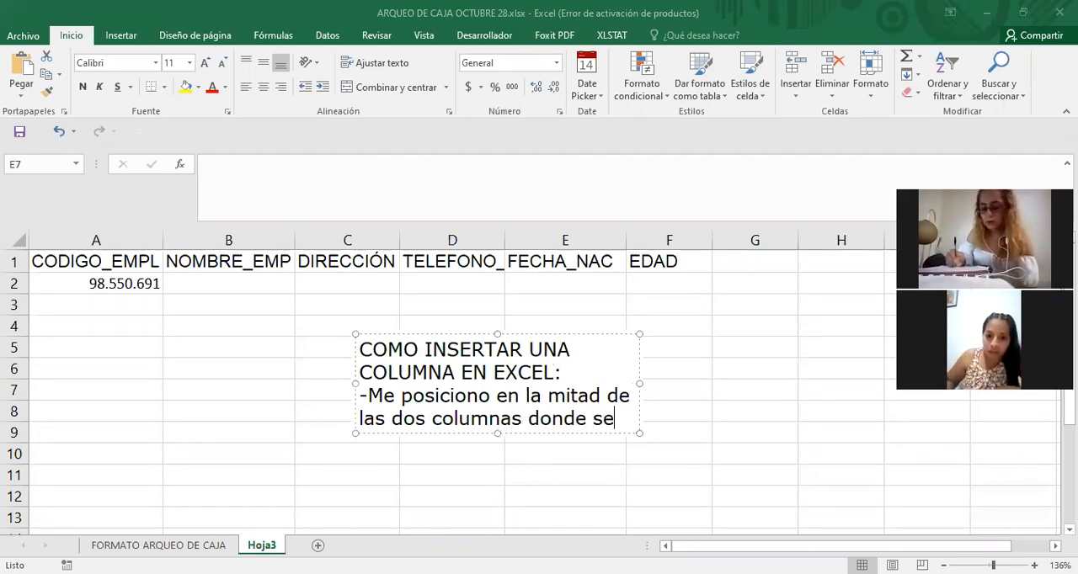
text(v)
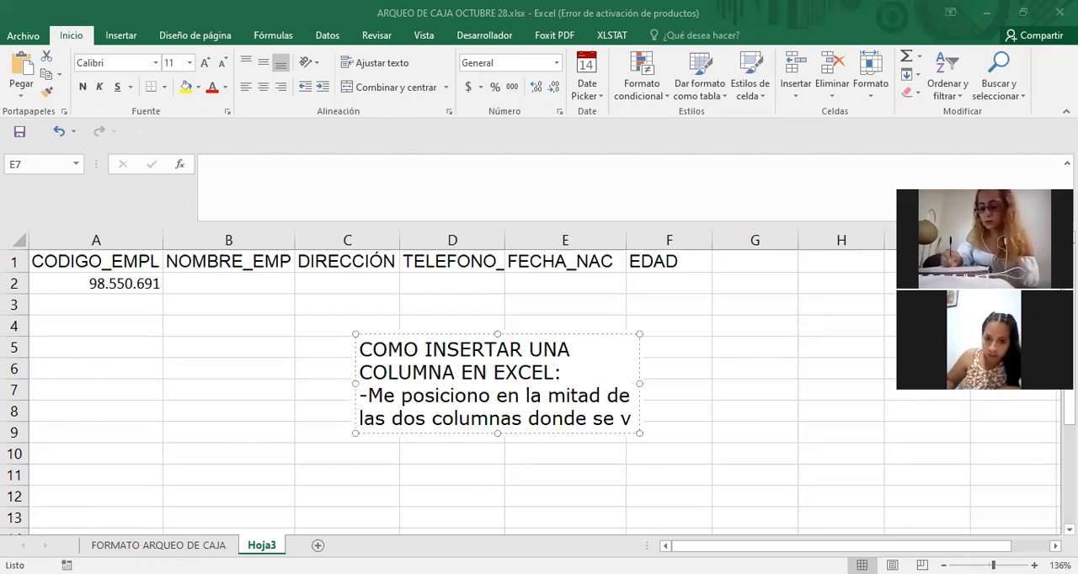
text(a a insertar.)
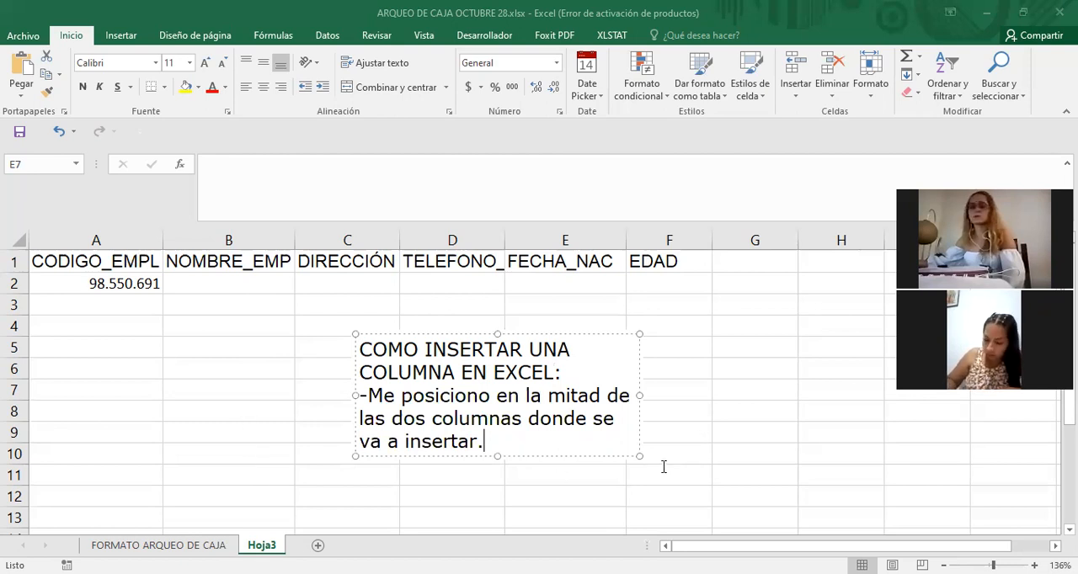
click(300, 255)
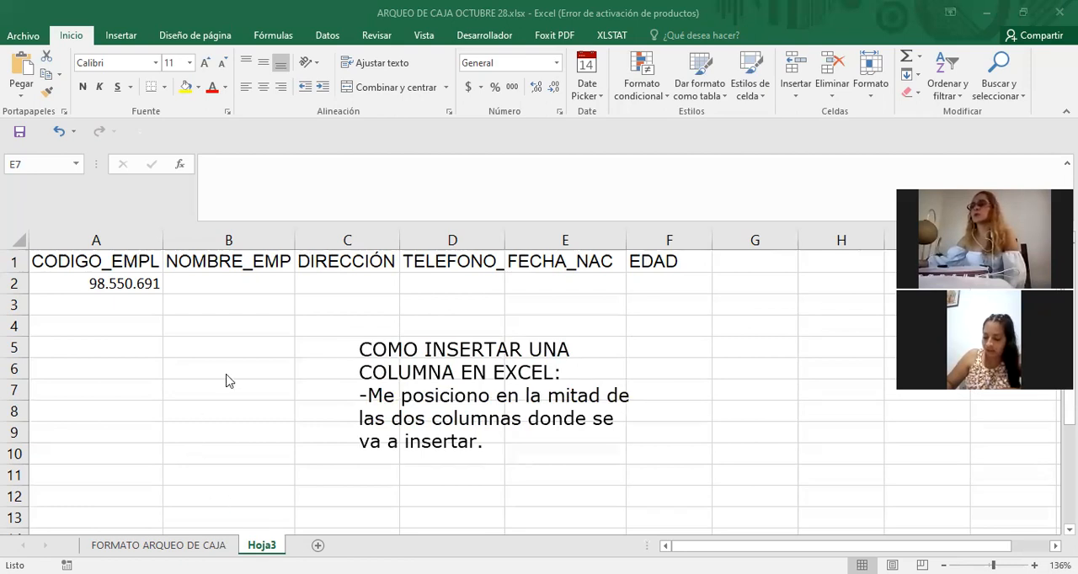
Select the NOMBRE_EMP and DIRECCIÓN columns in turn to point out the two columns on either side of the insertion point.
click(244, 241)
click(337, 240)
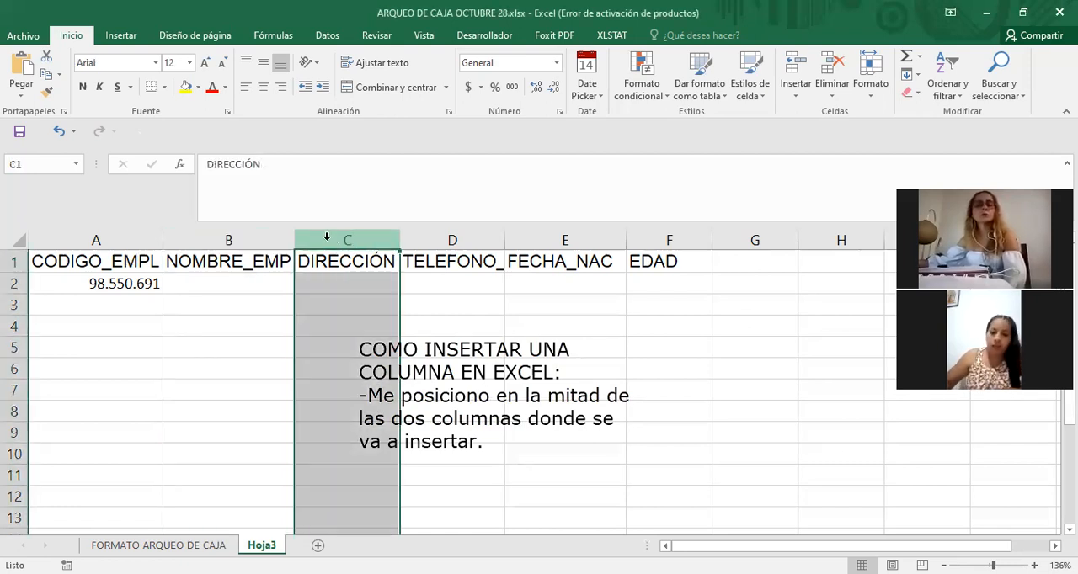
click(254, 239)
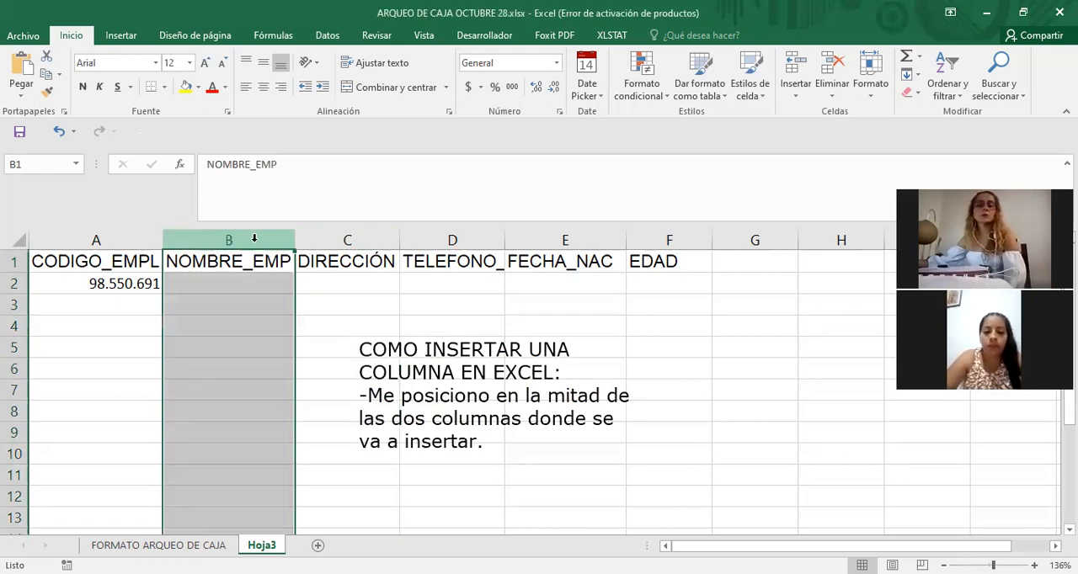
click(369, 241)
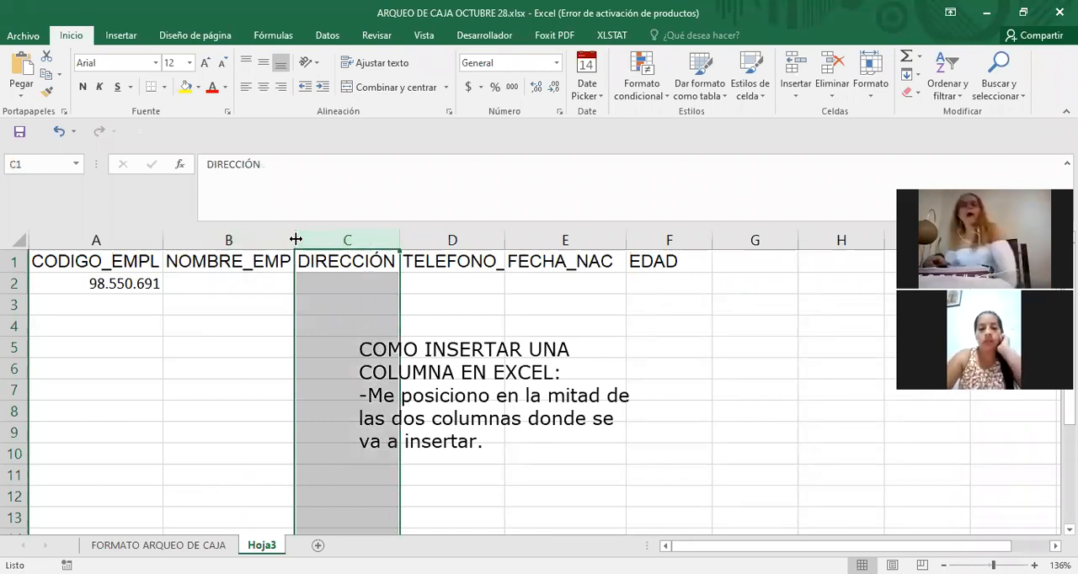
click(254, 239)
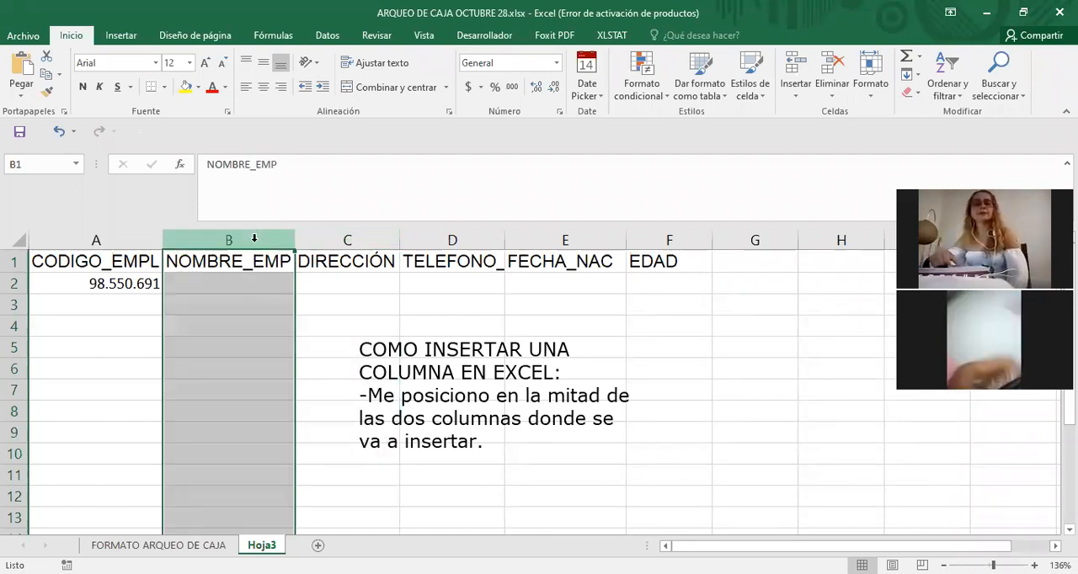
right_click(257, 245)
click(374, 284)
click(268, 238)
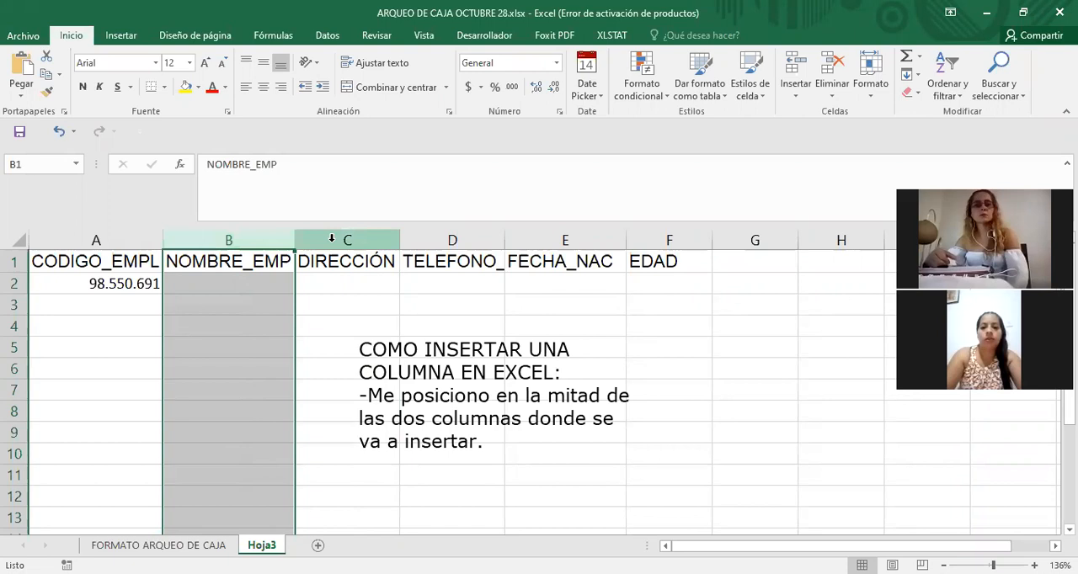
click(340, 305)
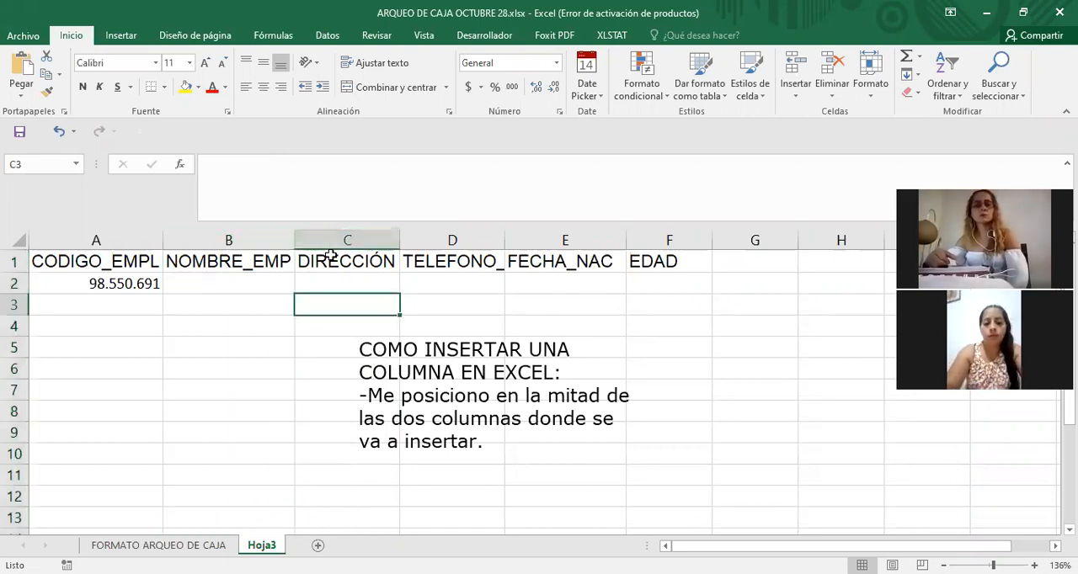
click(516, 323)
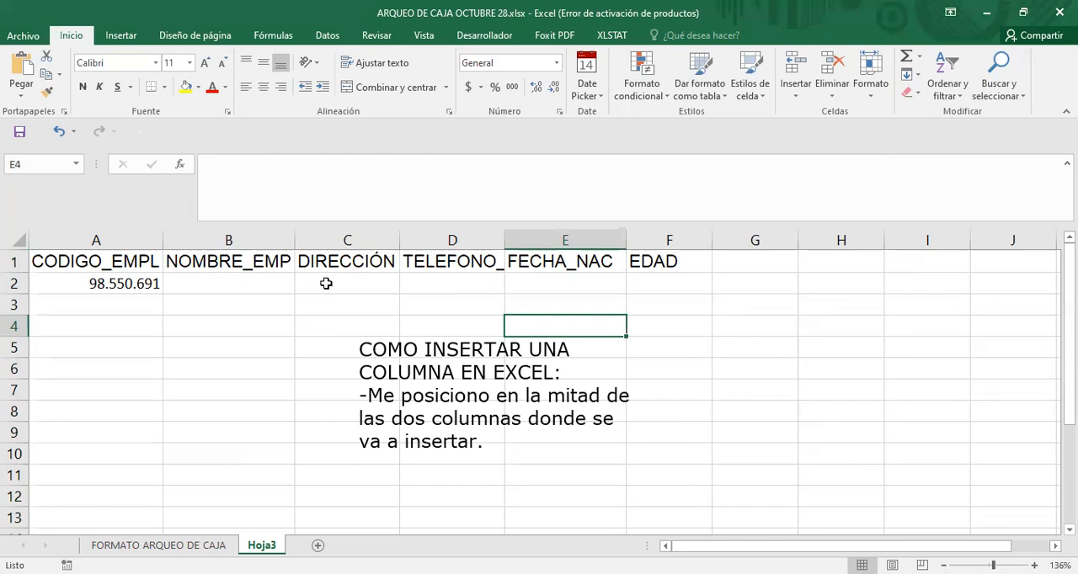
click(733, 387)
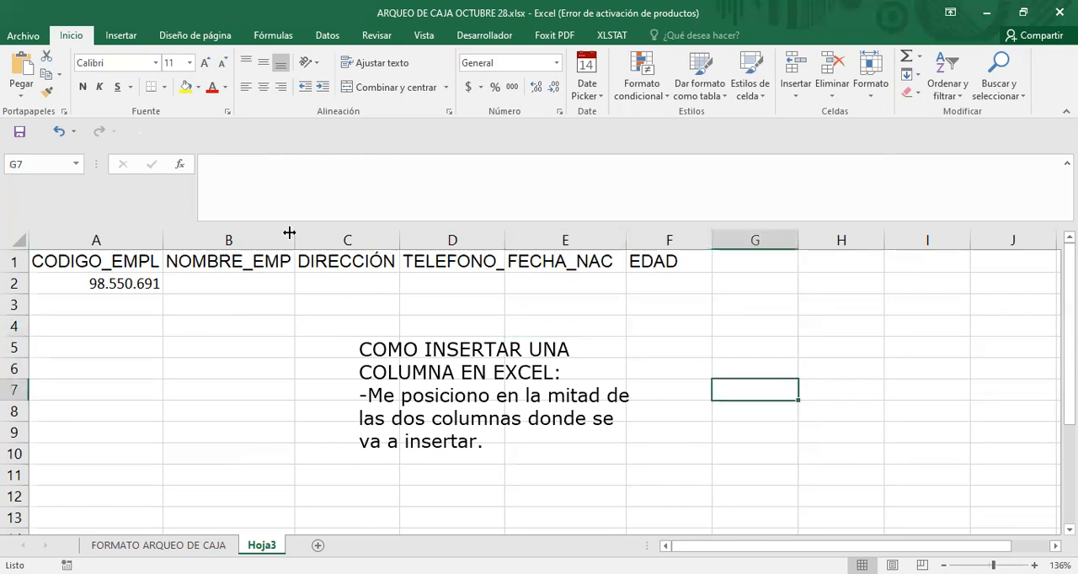
Highlight the DIRECCIÓN column as the one to select for the insertion, and deselect it.
click(283, 240)
click(314, 308)
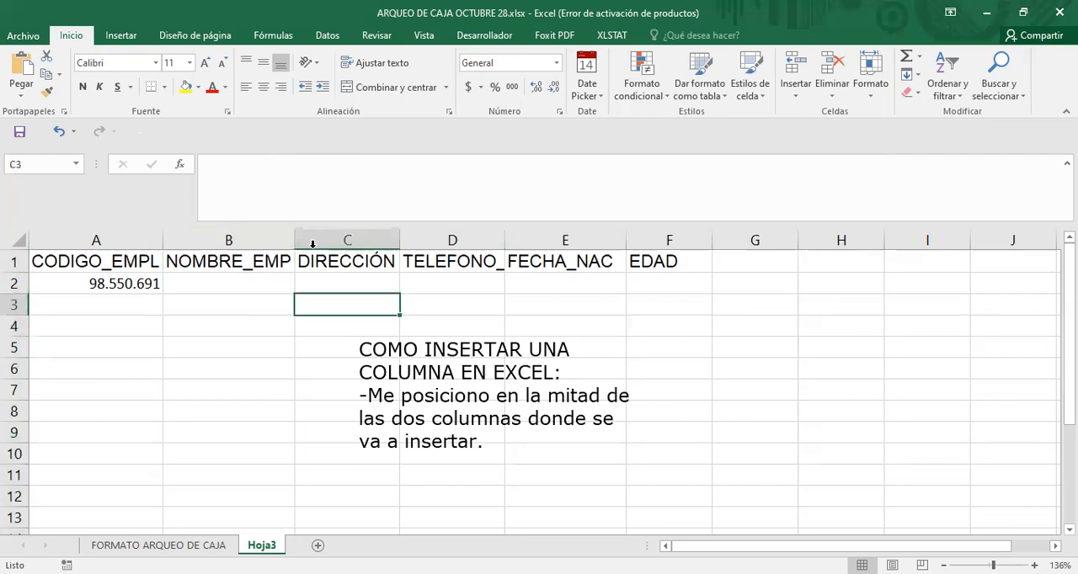
click(312, 238)
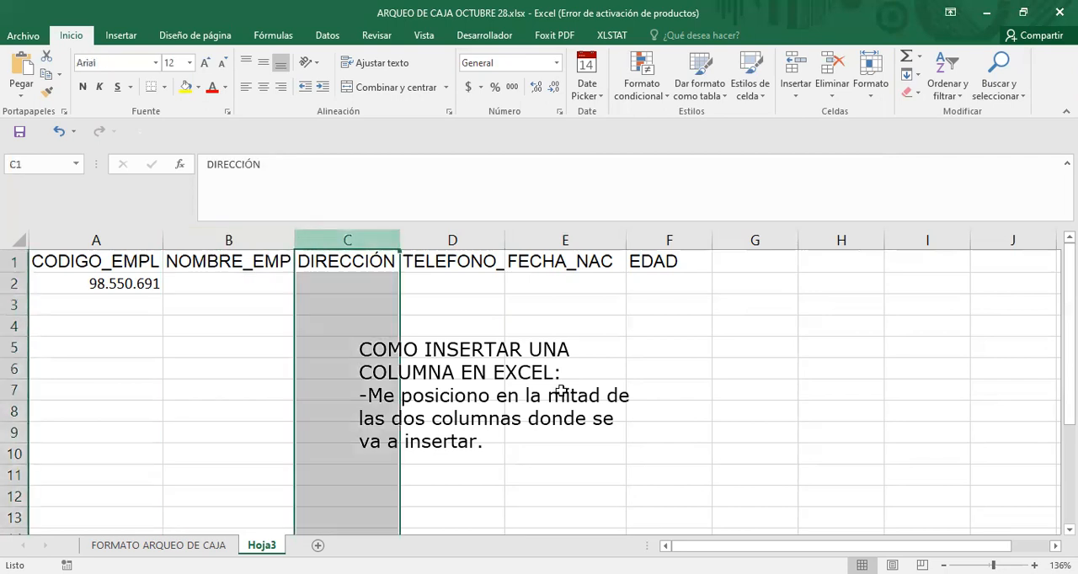
click(662, 432)
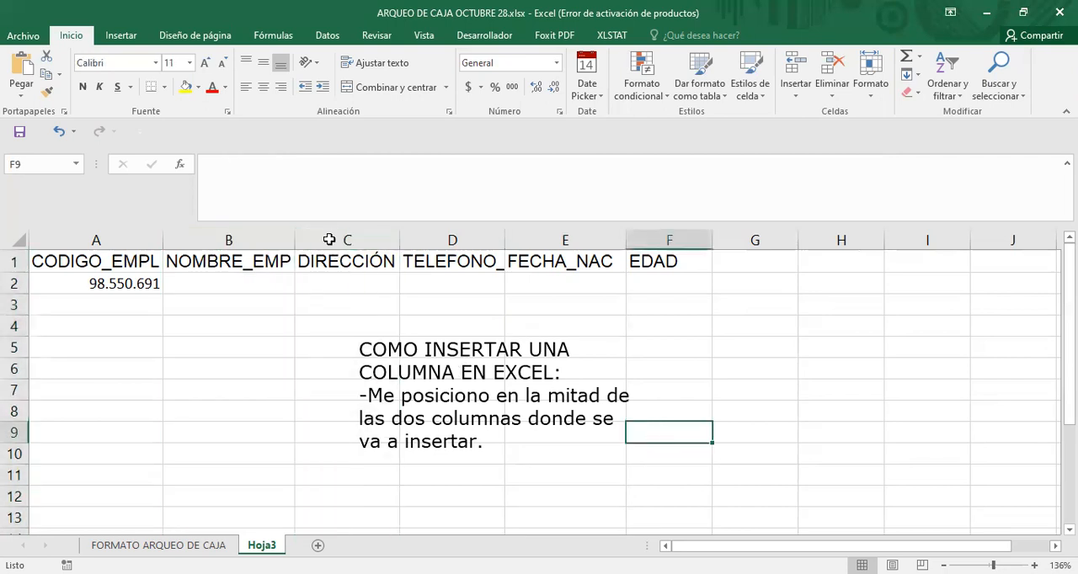
click(329, 237)
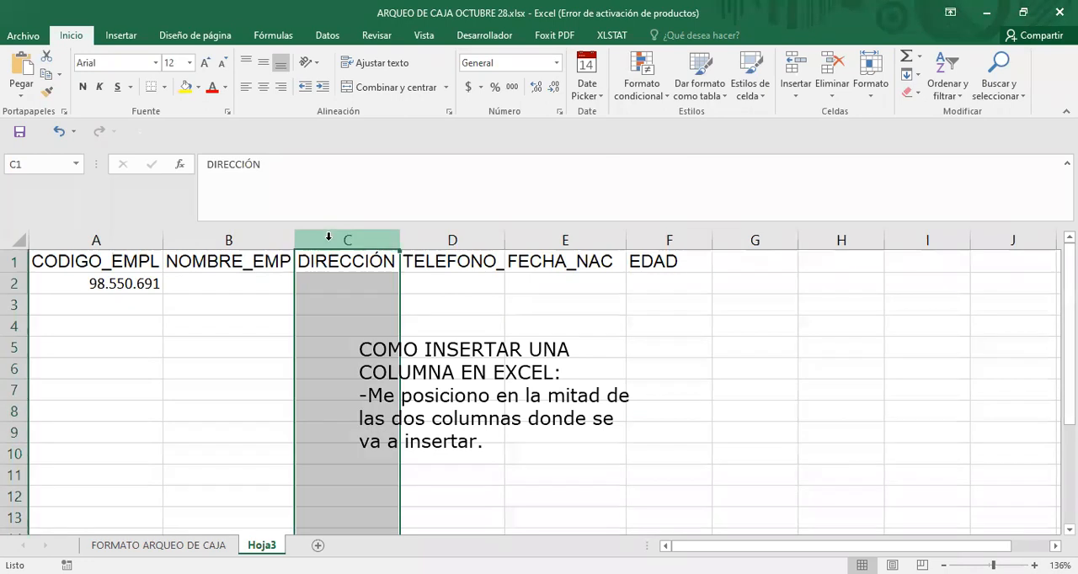
click(630, 409)
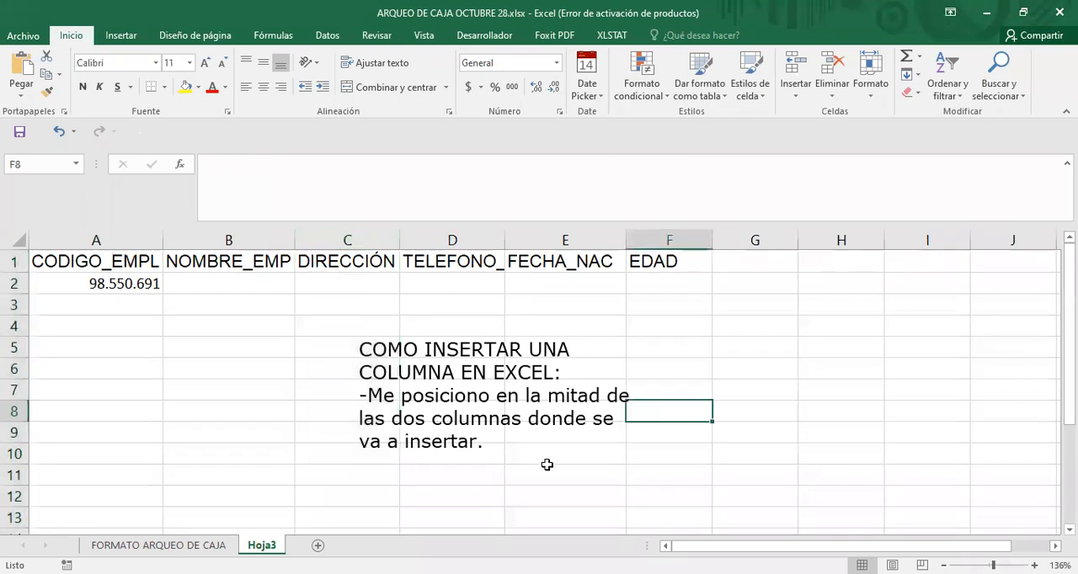
Delete the "COMO INSERTAR UNA COLUMNA EN EXCEL:" text note from over the cells.
click(453, 364)
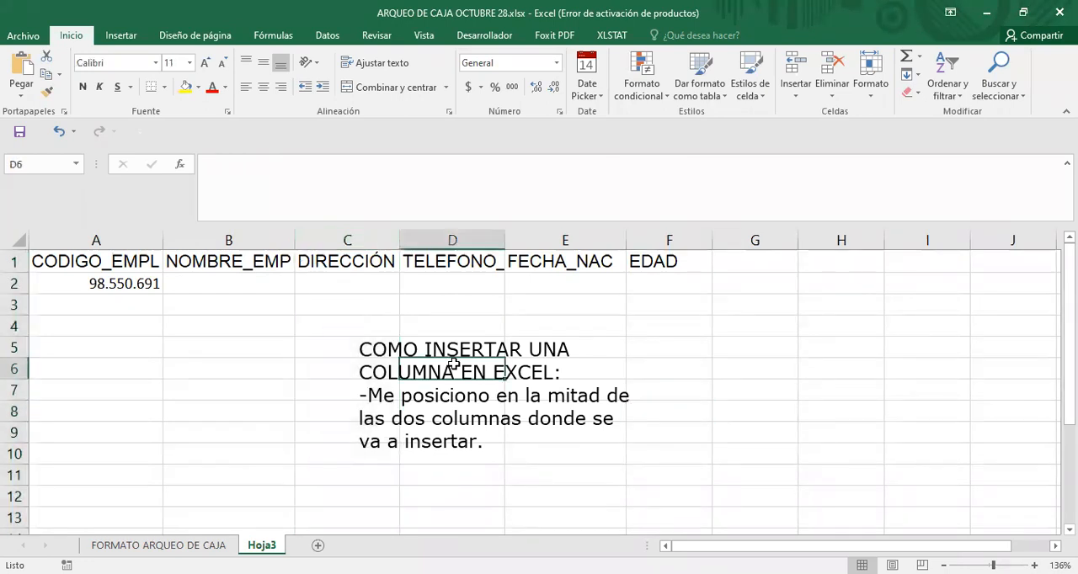
double_click(447, 365)
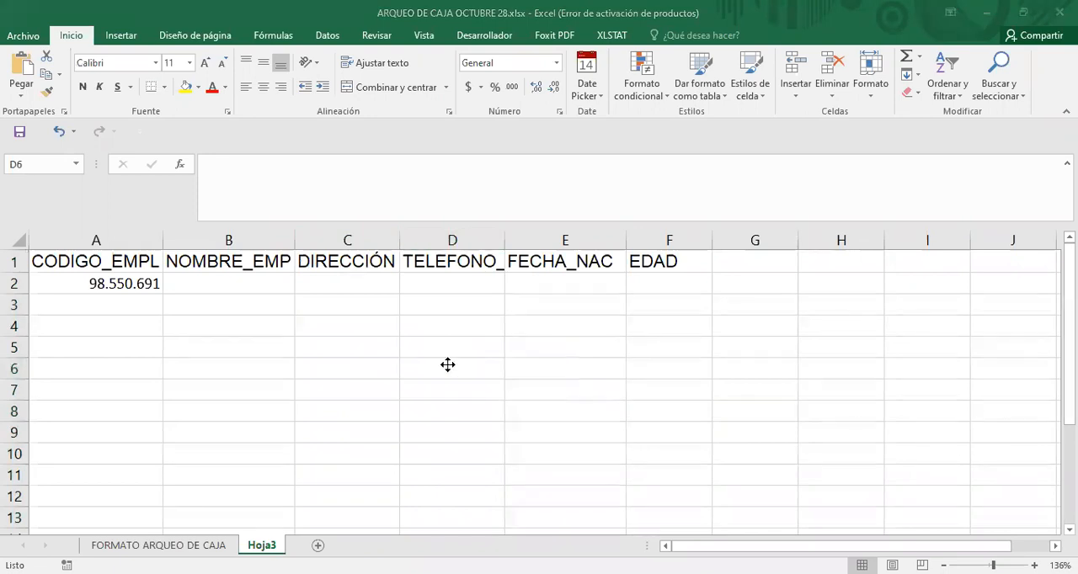
Insert an empty column between the NOMBRE_EMP and DIRECCIÓN columns, and deselect it.
click(320, 240)
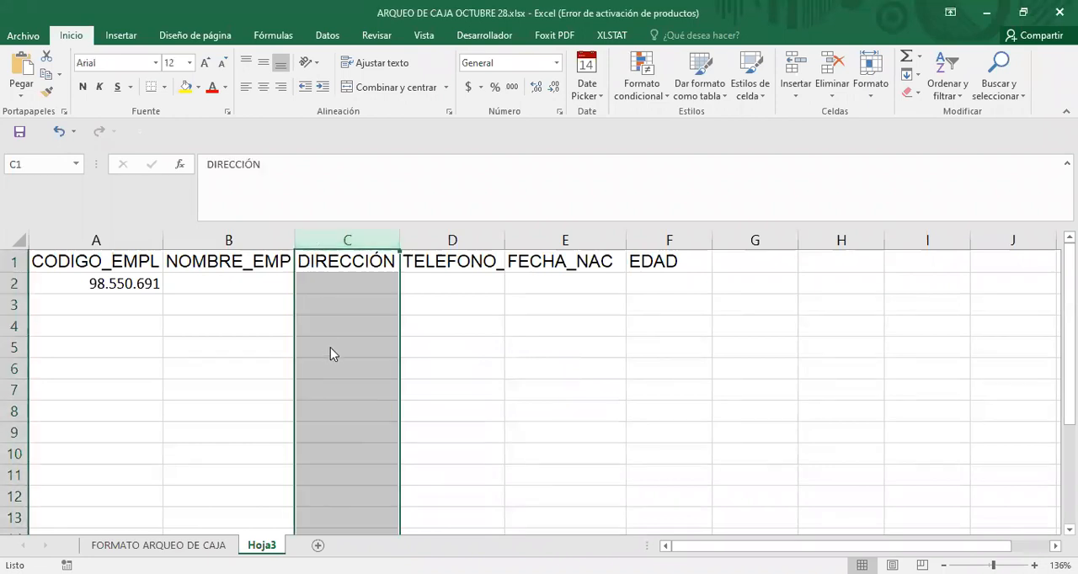
right_click(377, 234)
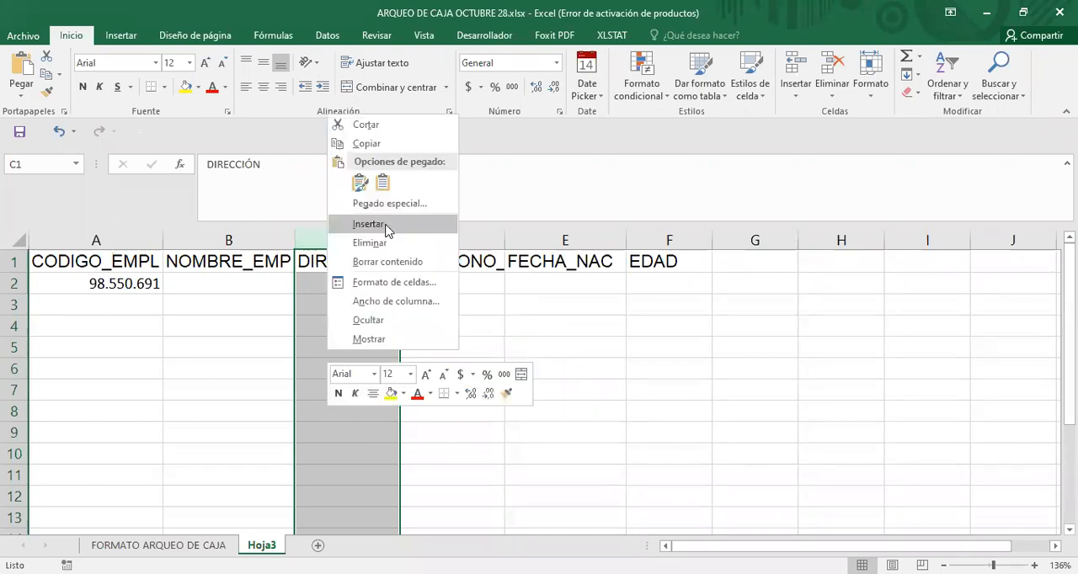
click(384, 225)
click(523, 396)
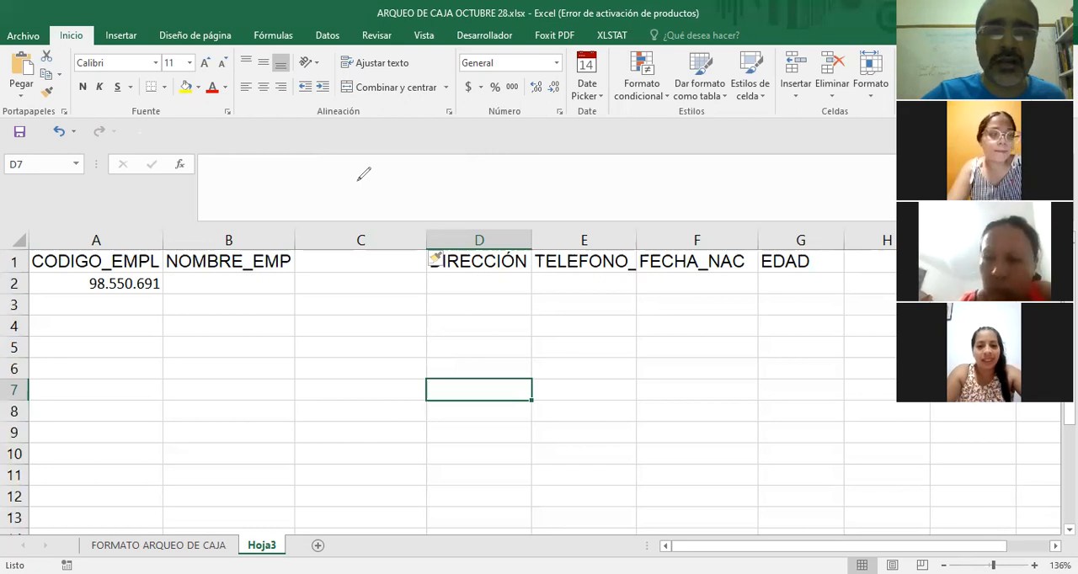
Annotate the screen with an arrow and a vertical line marking empty column C, and circle the column letters B and D.
mouse_move(357, 179)
mouse_down()
mouse_move(358, 224)
mouse_move(352, 215)
mouse_up()
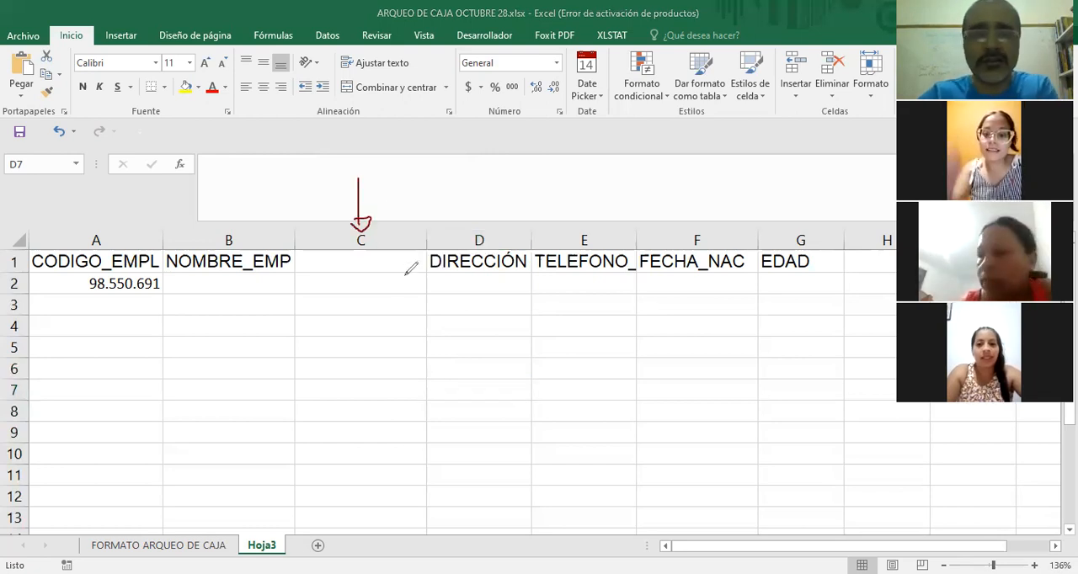
drag(362, 252, 351, 398)
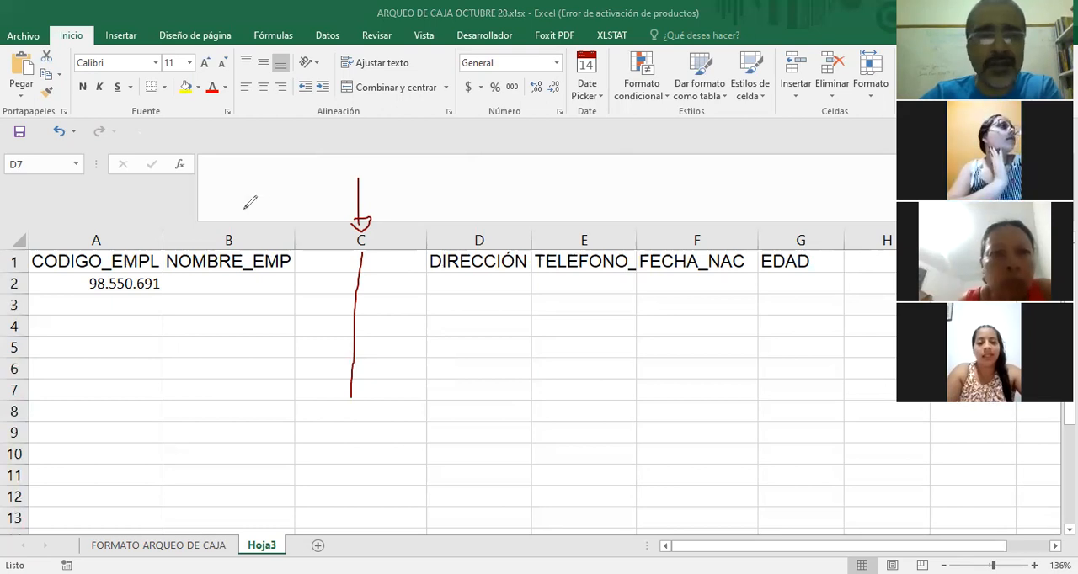
mouse_move(246, 210)
mouse_down()
mouse_move(264, 224)
mouse_move(240, 203)
mouse_up()
mouse_move(469, 220)
mouse_down()
mouse_move(466, 237)
mouse_move(474, 216)
mouse_up()
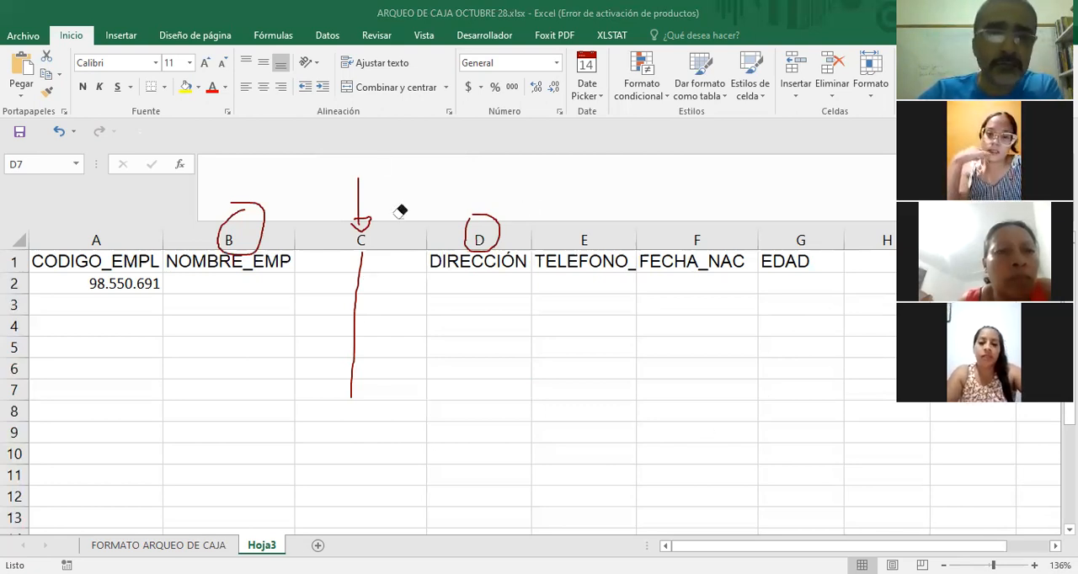
Erase the pen marks around columns B, C and D, and delete the double-headed arrow lying across the sheet.
drag(202, 274, 240, 238)
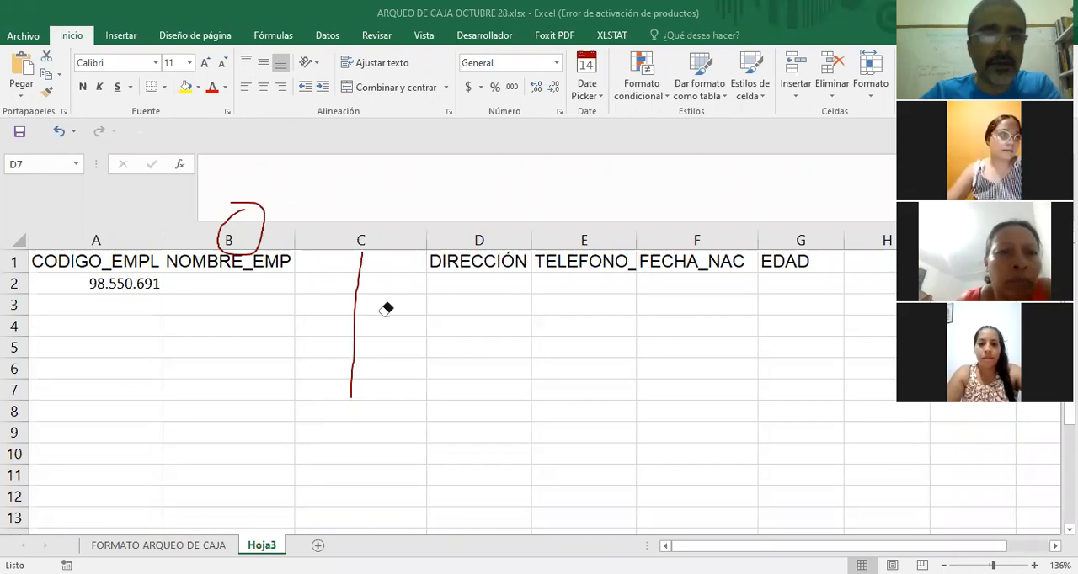
drag(265, 226, 350, 225)
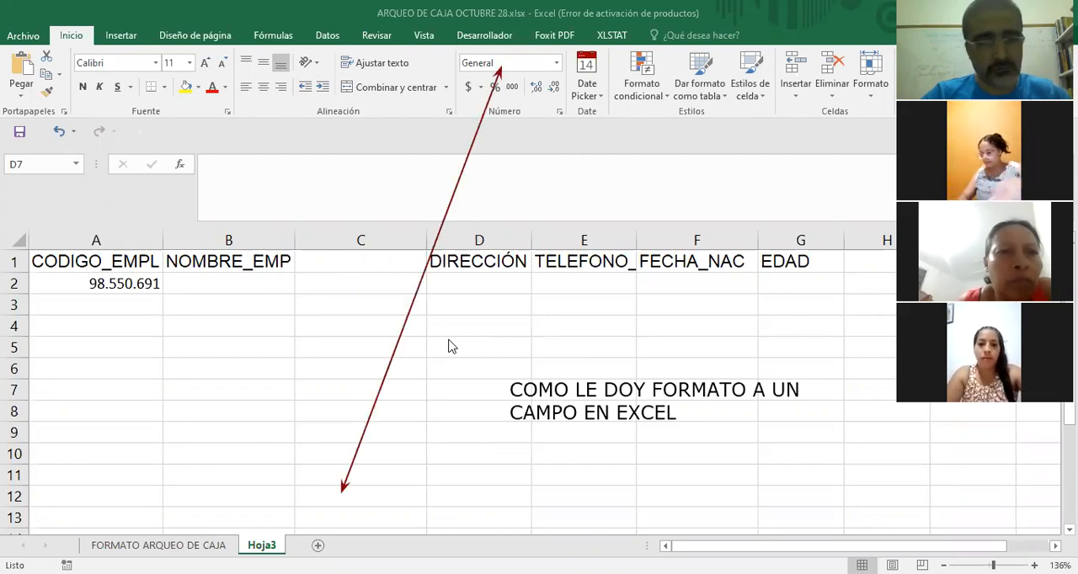
click(423, 281)
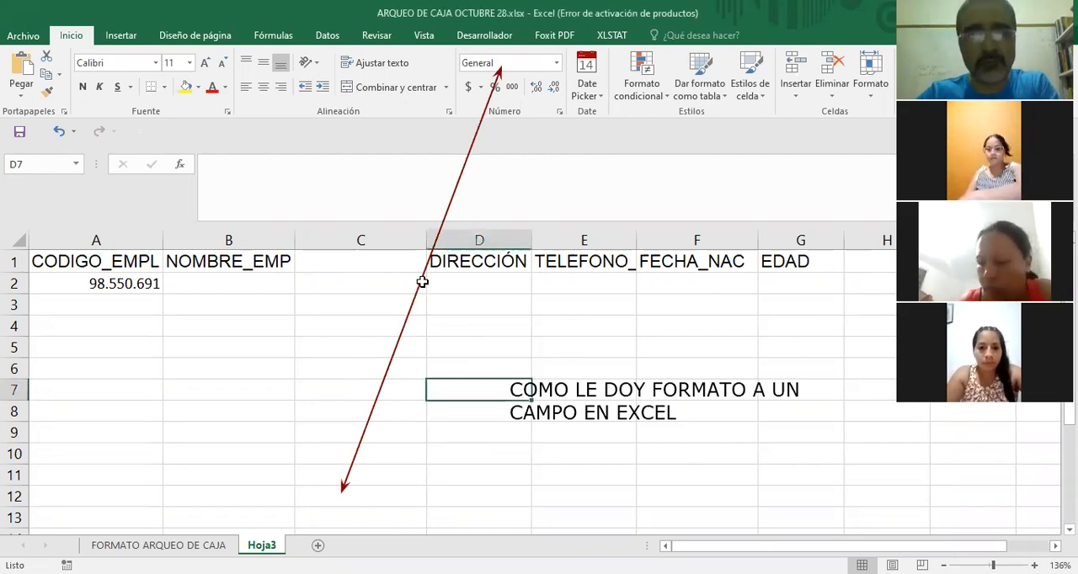
click(422, 281)
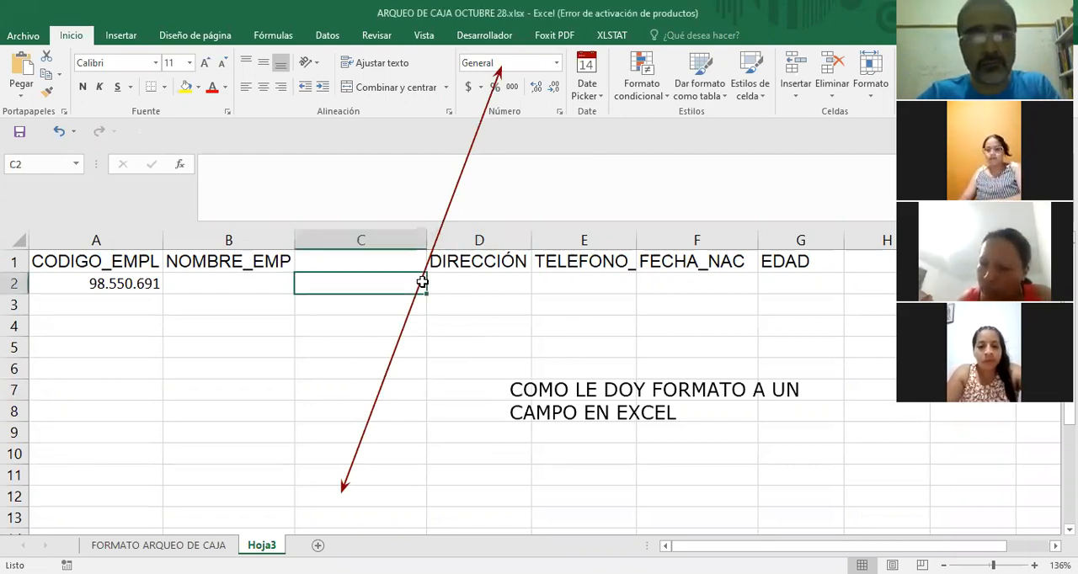
click(539, 433)
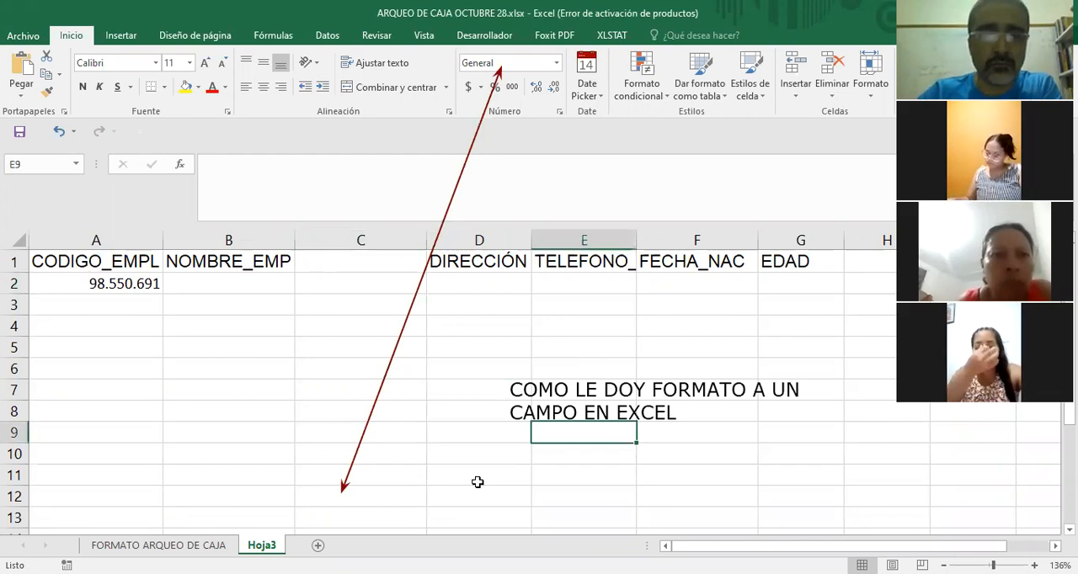
click(440, 242)
key(Delete)
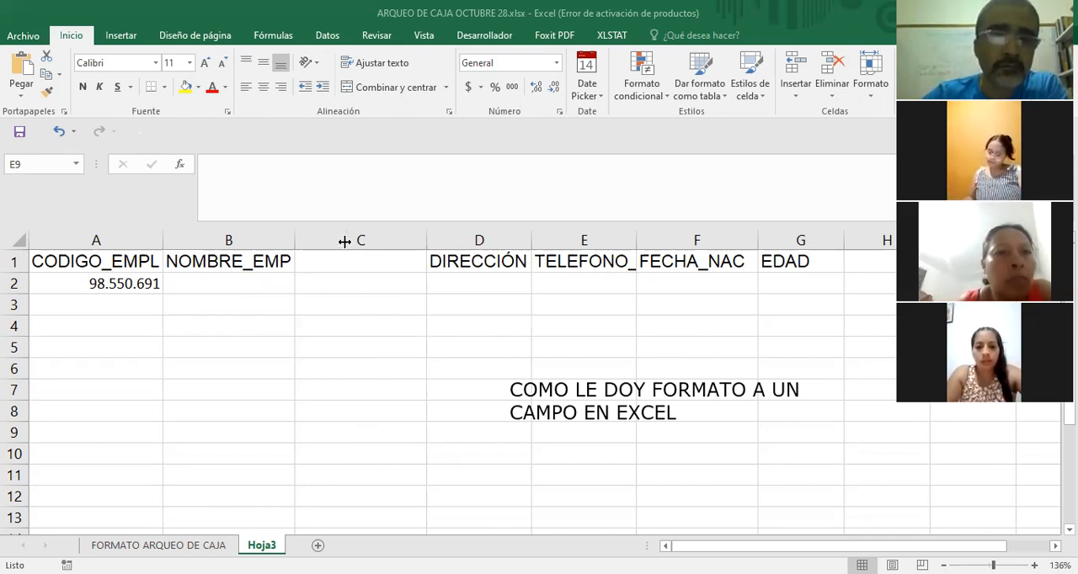
Remove the empty column between NOMBRE_EMP and DIRECCIÓN.
drag(344, 242, 323, 238)
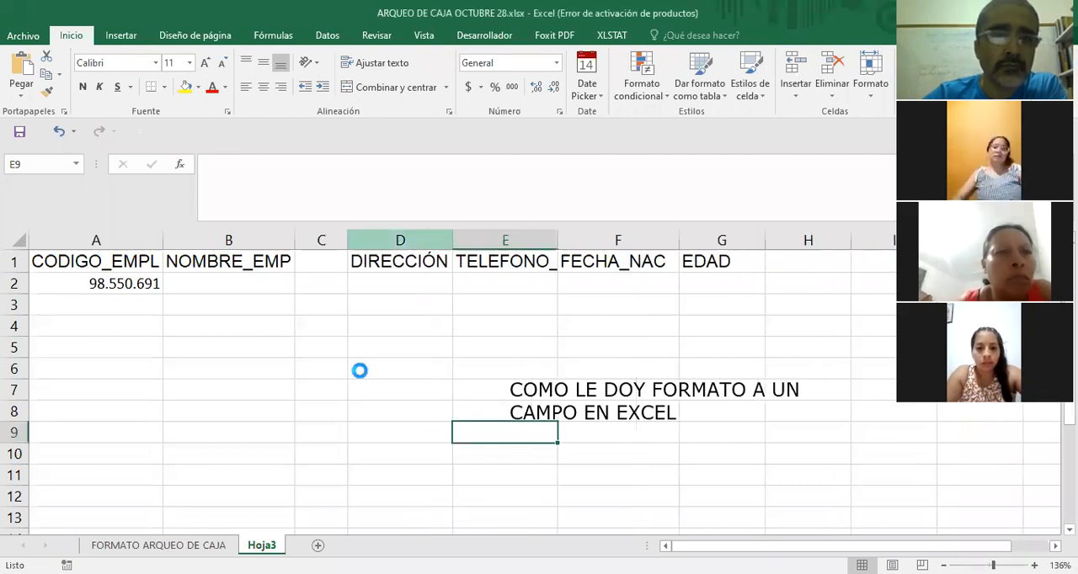
click(449, 372)
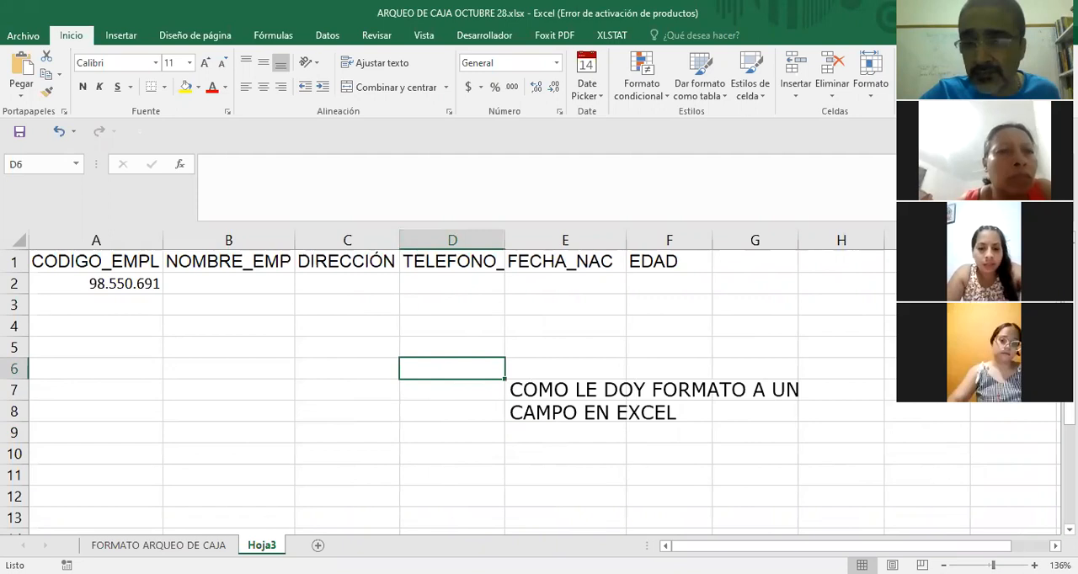
Insert an empty column between the CODIGO_EMPL and NOMBRE_EMP columns, and deselect it.
scroll(452, 388, up, 3)
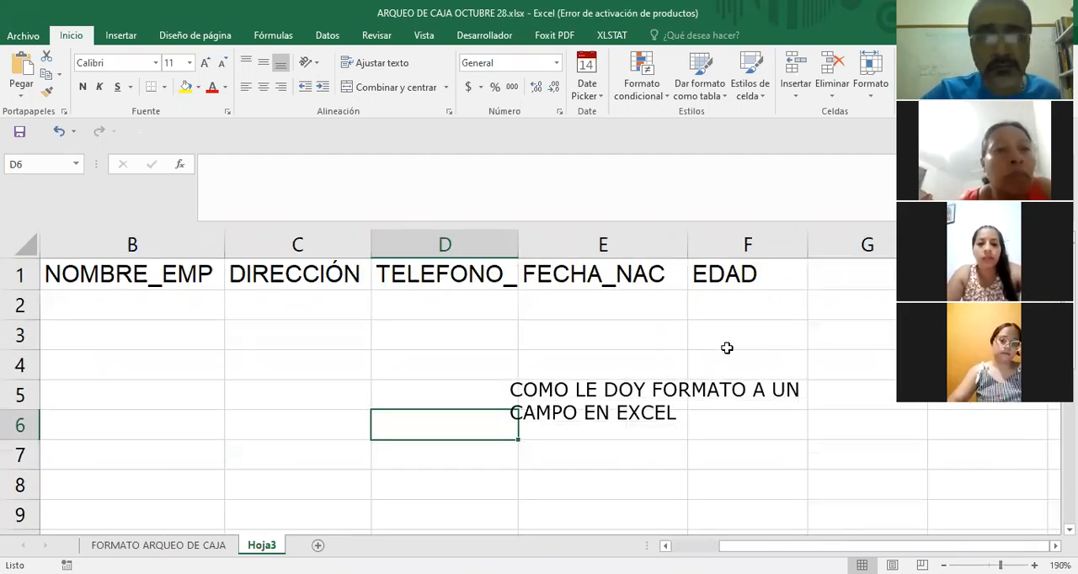
scroll(405, 348, left, 1)
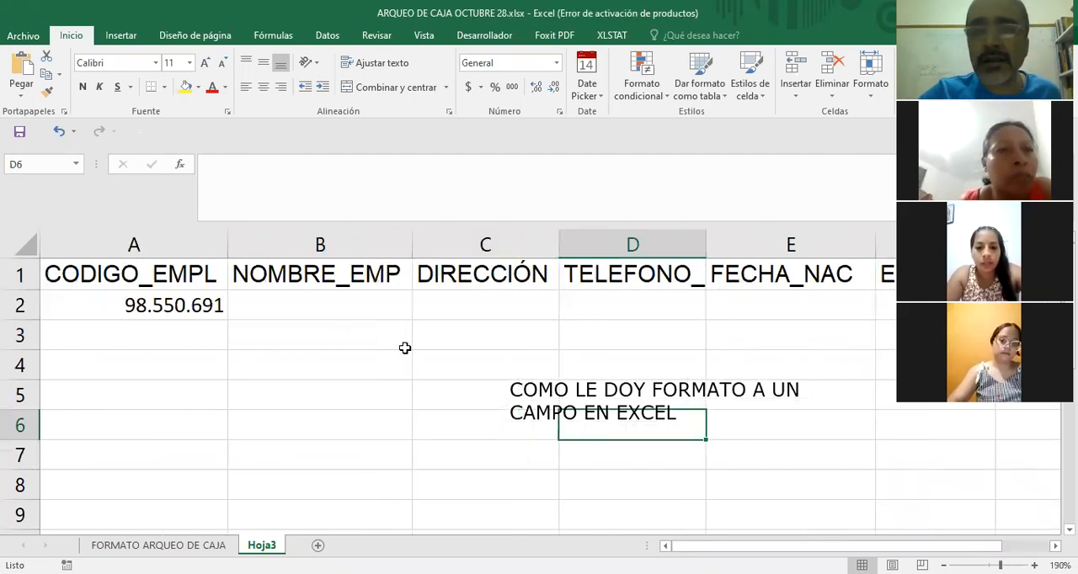
click(315, 242)
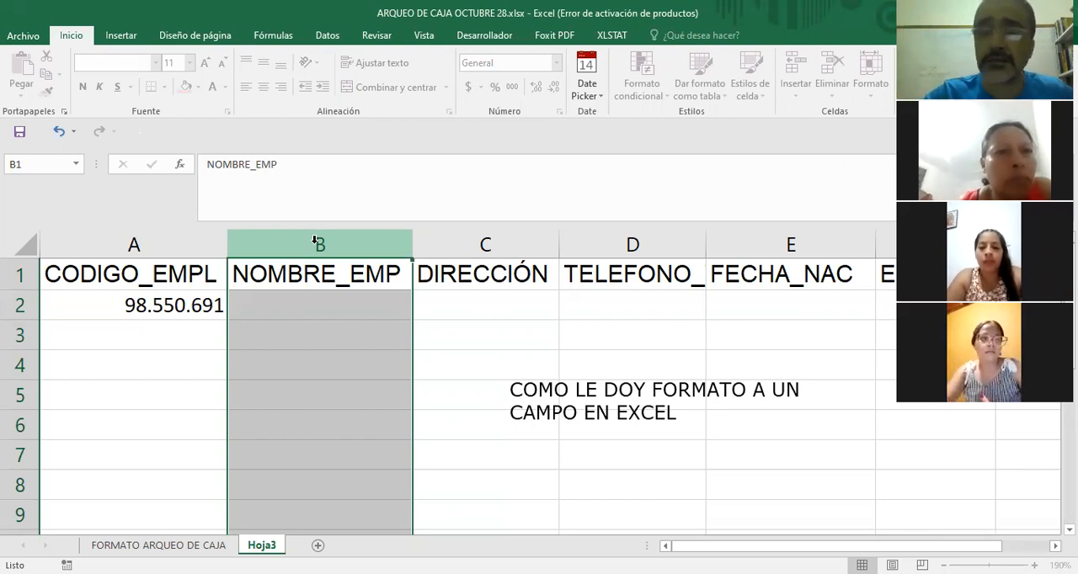
right_click(298, 370)
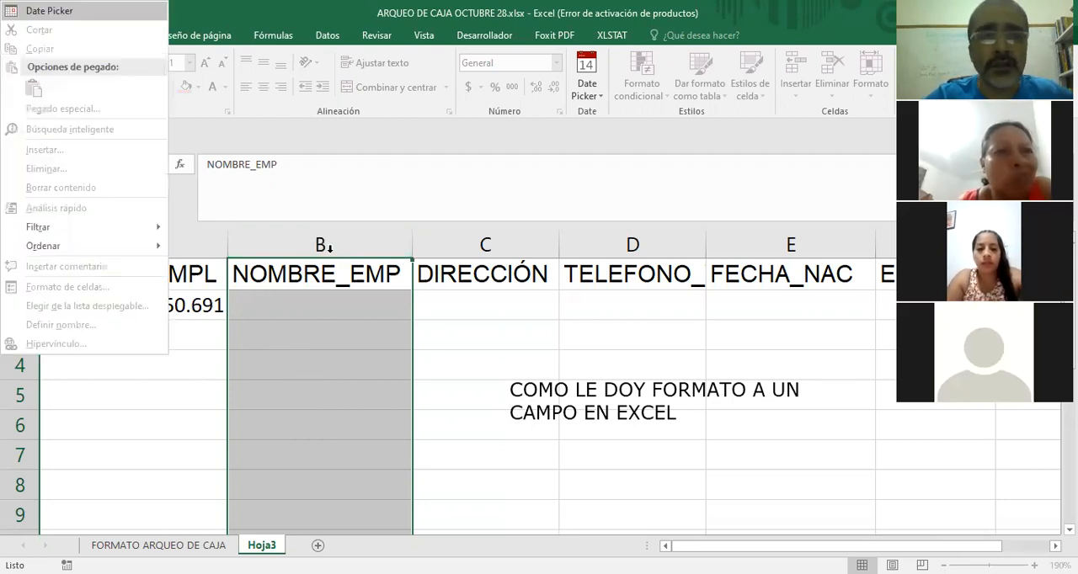
right_click(314, 368)
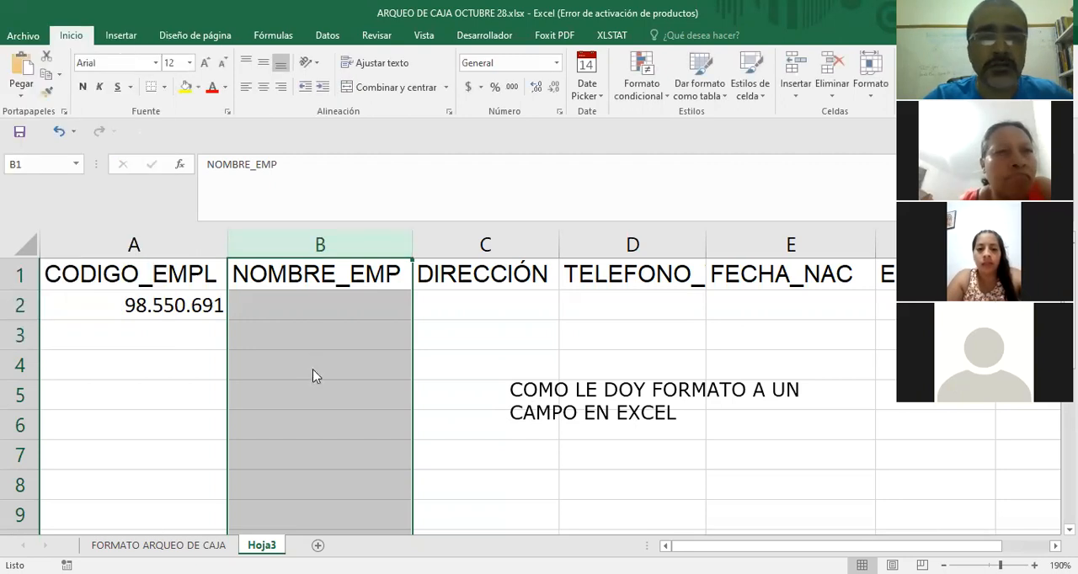
right_click(368, 246)
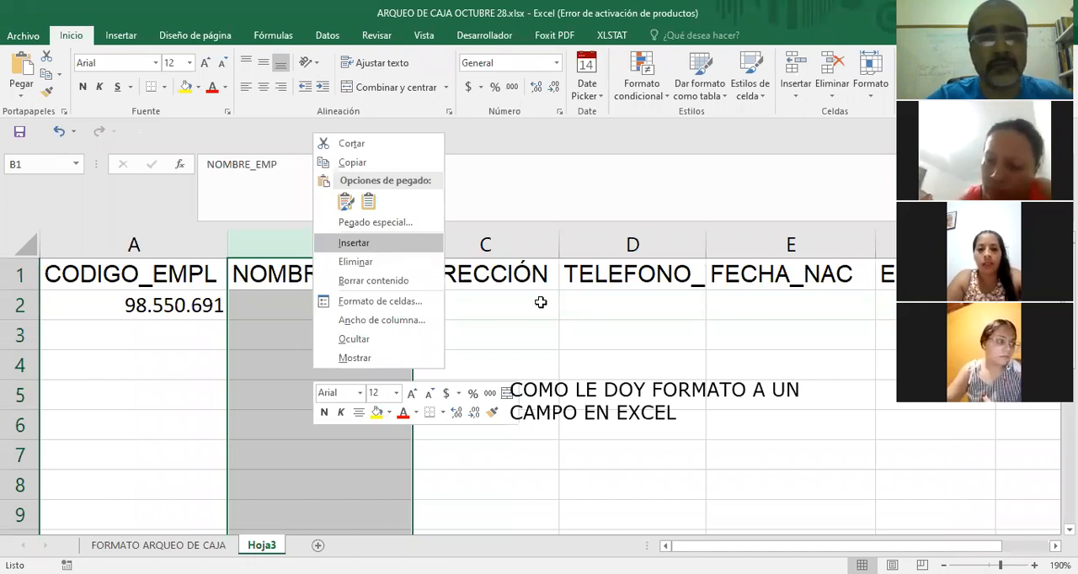
click(494, 340)
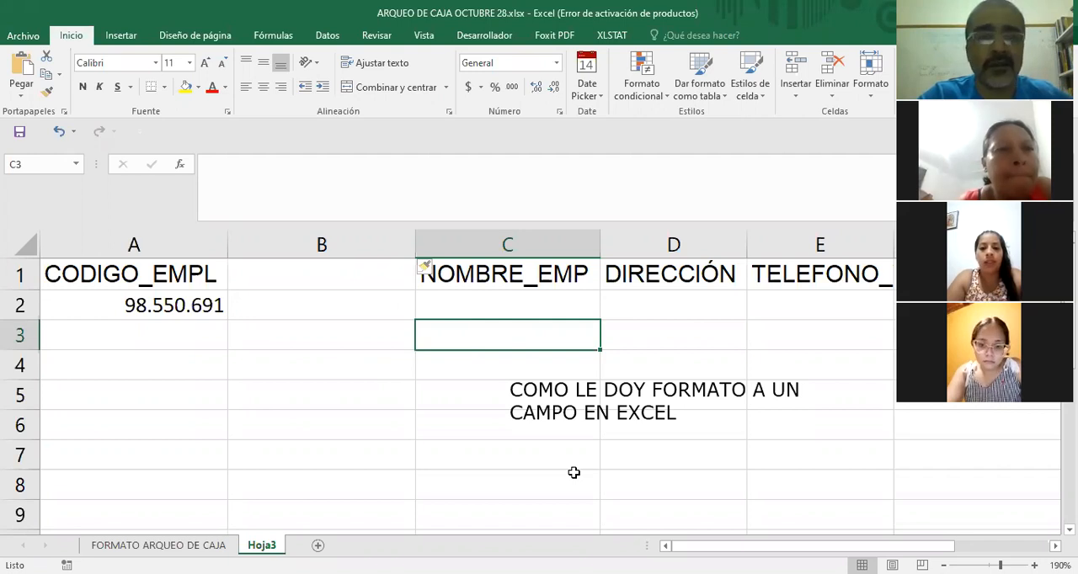
Circle the column letters A and C, and draw an arrow pointing down at empty column B.
mouse_move(167, 229)
mouse_down()
mouse_move(127, 233)
mouse_move(172, 237)
mouse_move(160, 200)
mouse_up()
mouse_move(504, 217)
mouse_down()
mouse_move(501, 261)
mouse_move(522, 254)
mouse_move(496, 215)
mouse_up()
mouse_move(323, 152)
mouse_down()
mouse_move(318, 223)
mouse_move(321, 204)
mouse_up()
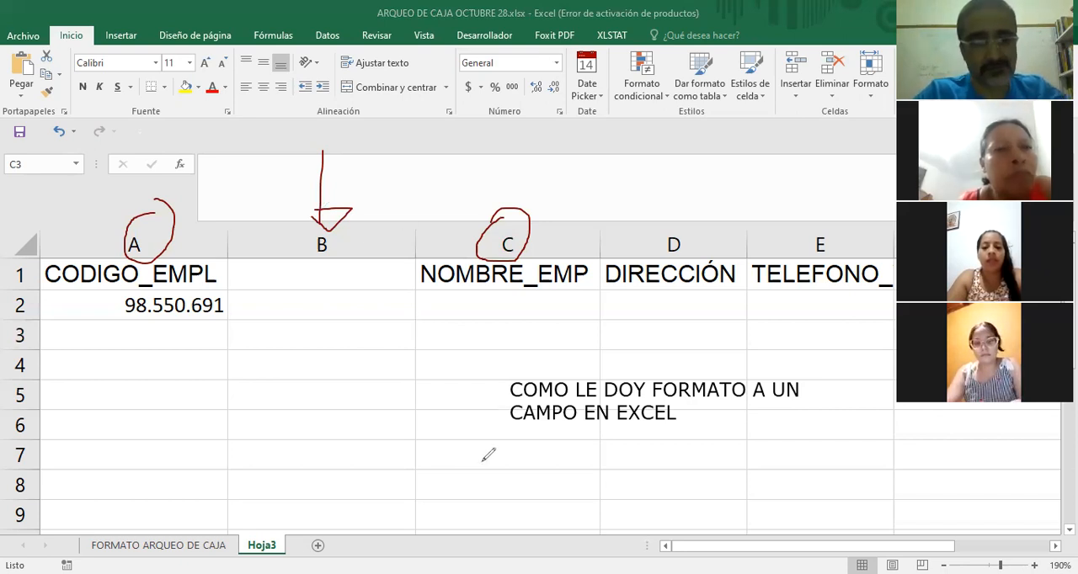
Undo the circles and arrow marking columns A to C, and delete the double-headed arrow across the sheet.
key(ctrl+z)
key(ctrl+z)
key(ctrl+z)
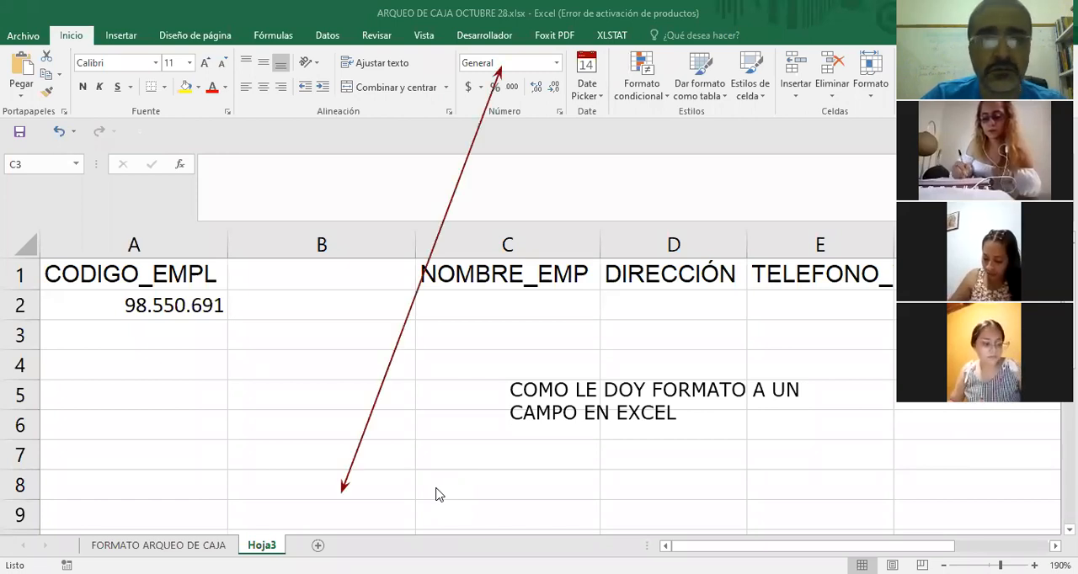
click(438, 233)
key(Delete)
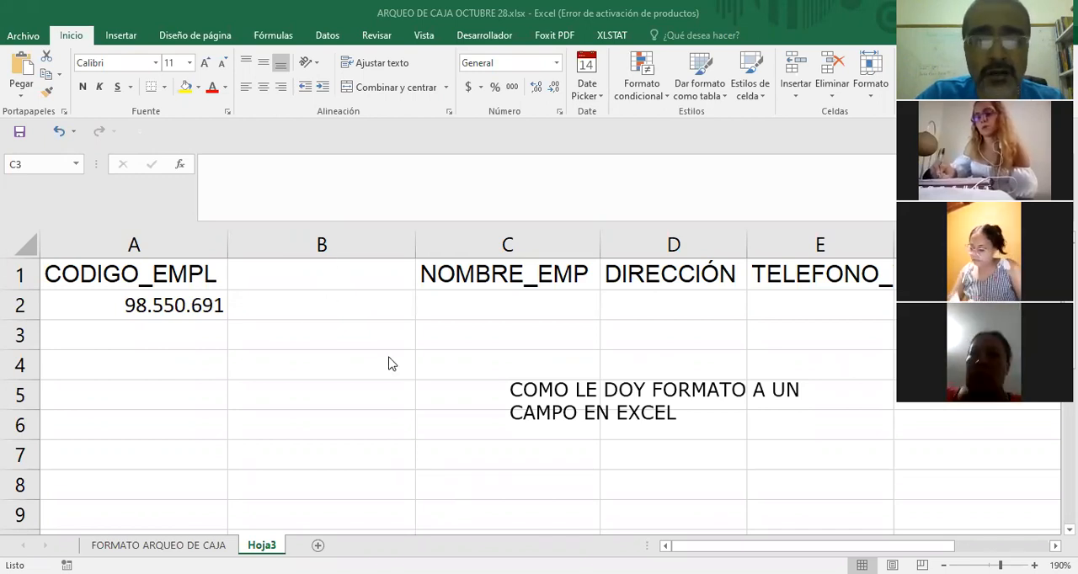
Select empty column B and review the commands available for it, leaving without applying any.
click(327, 235)
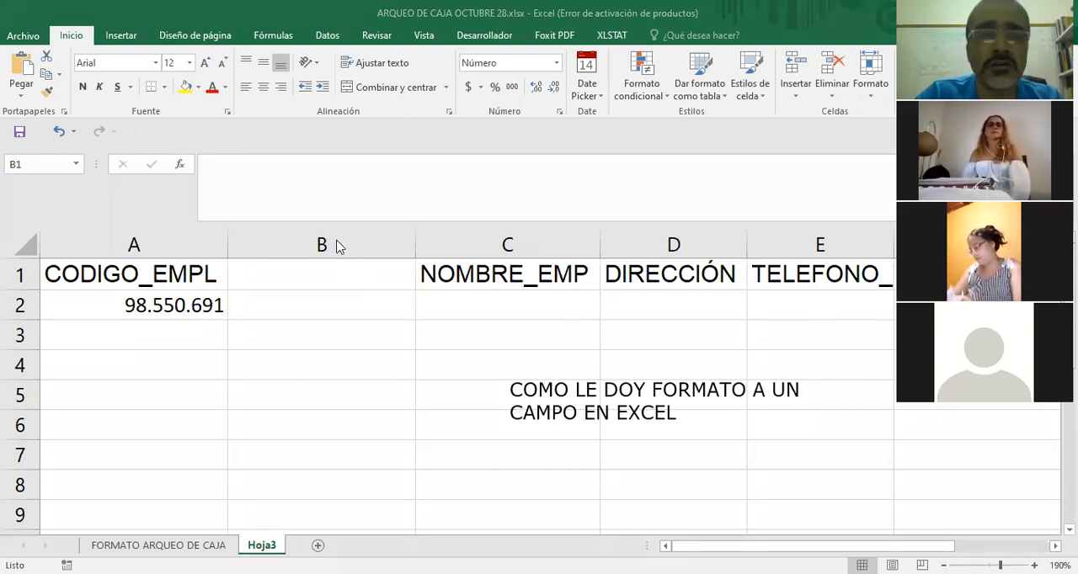
click(328, 243)
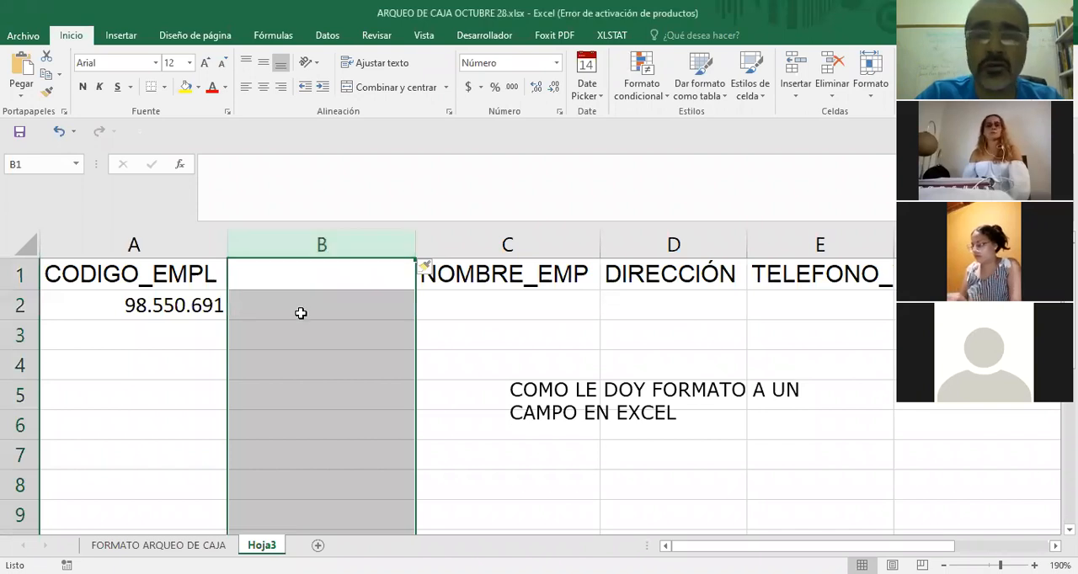
right_click(301, 314)
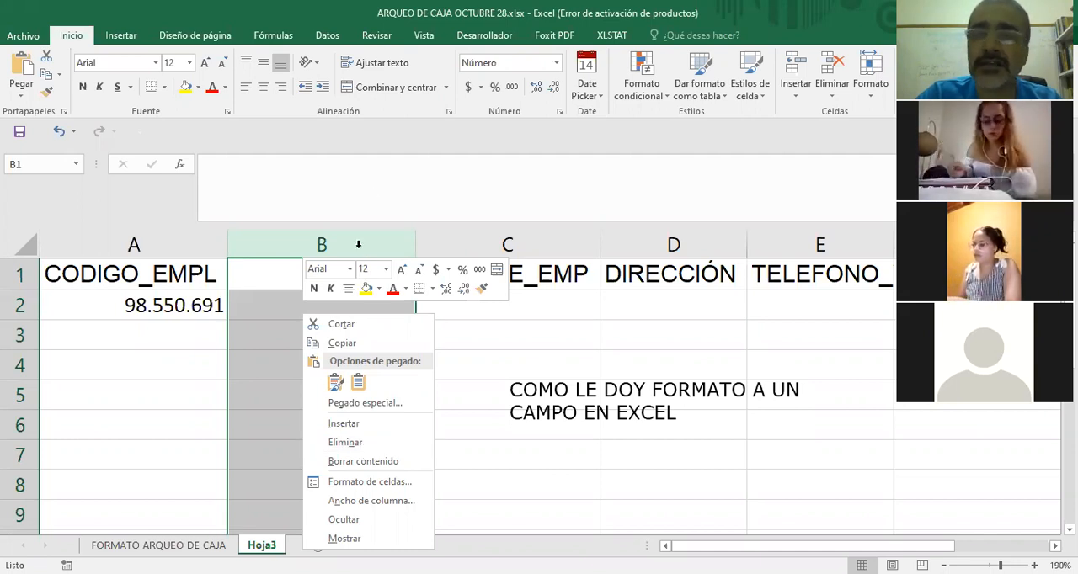
click(507, 335)
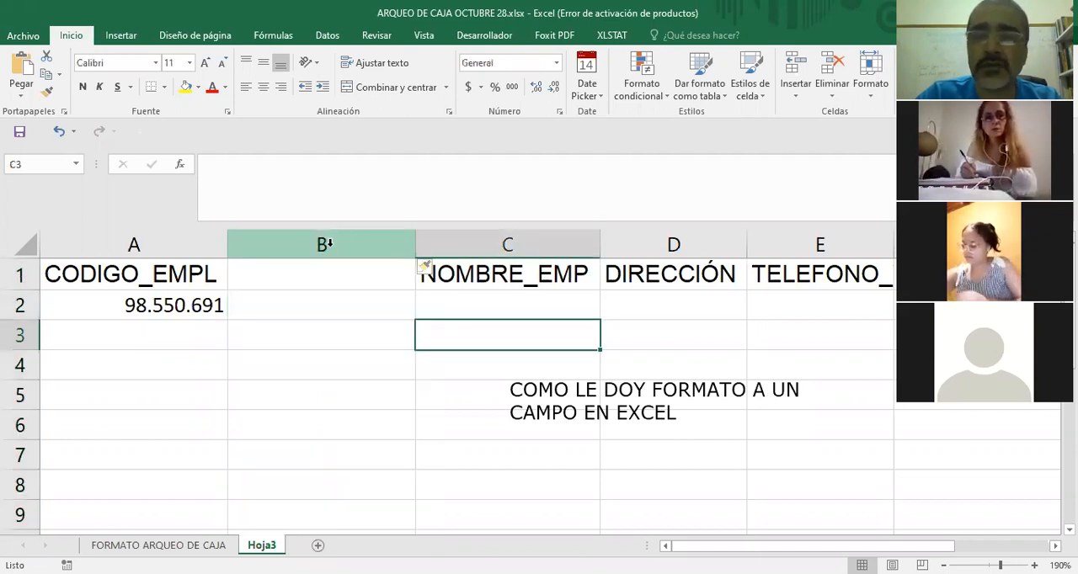
click(328, 245)
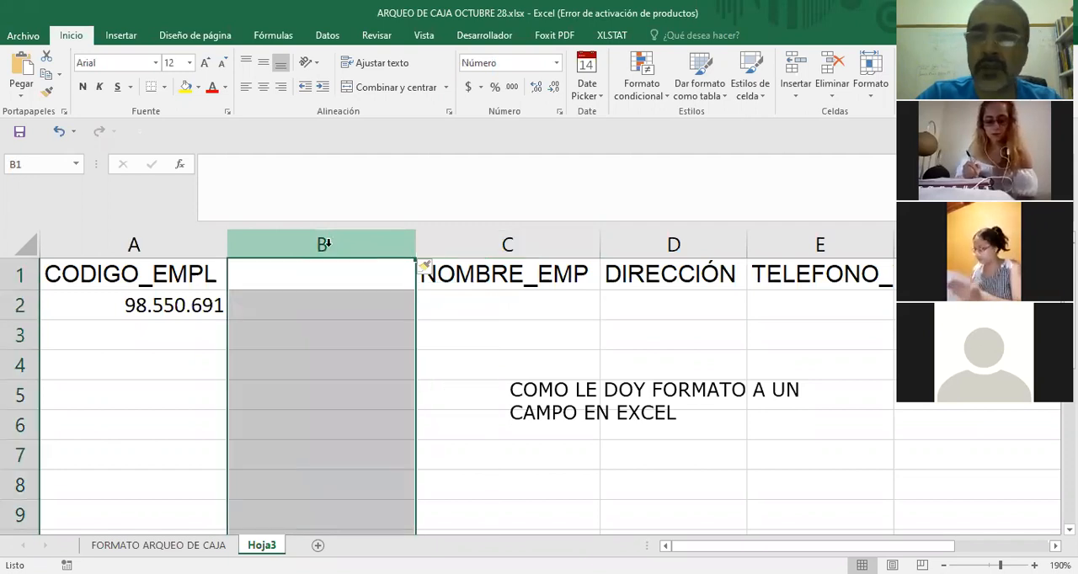
right_click(315, 346)
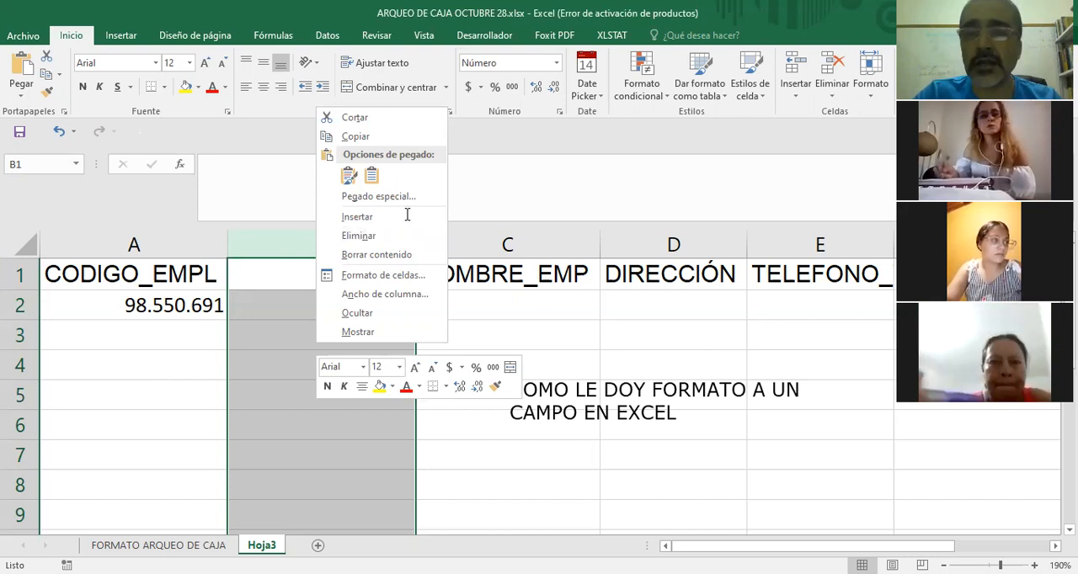
click(681, 341)
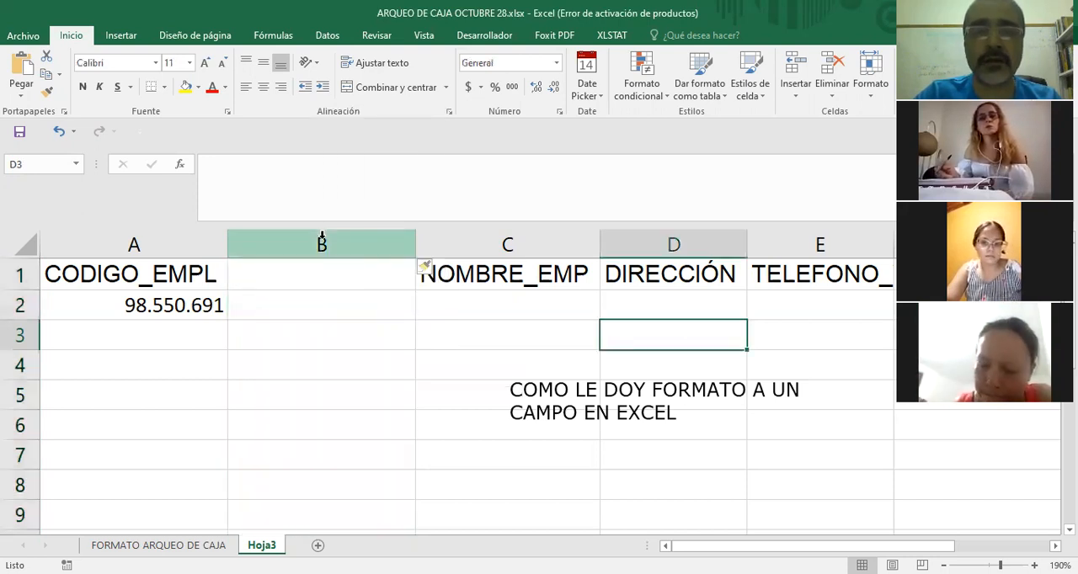
Delete the empty column between CODIGO_EMPL and NOMBRE_EMP.
click(322, 240)
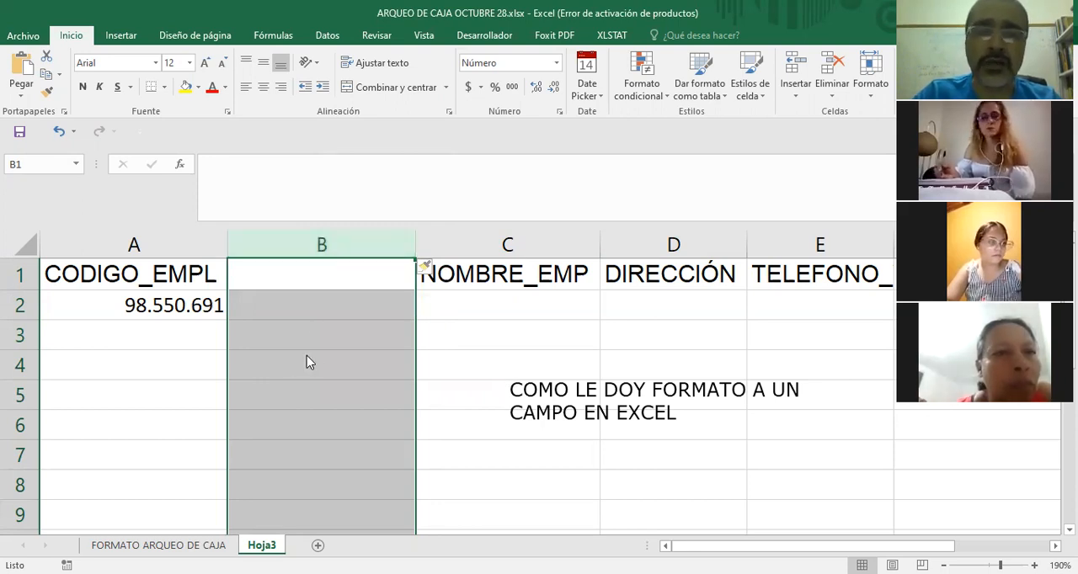
right_click(364, 257)
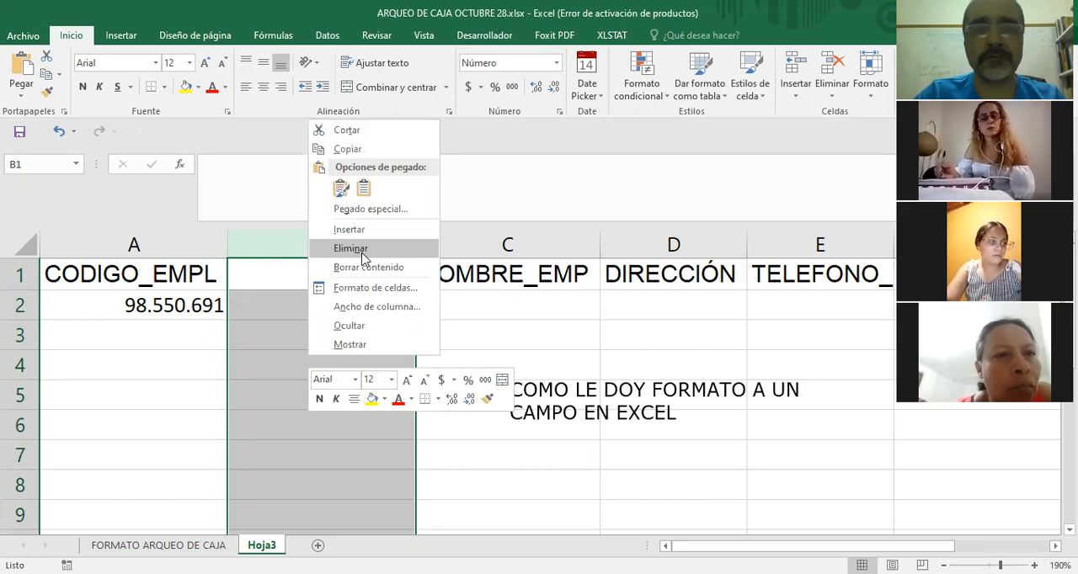
click(361, 249)
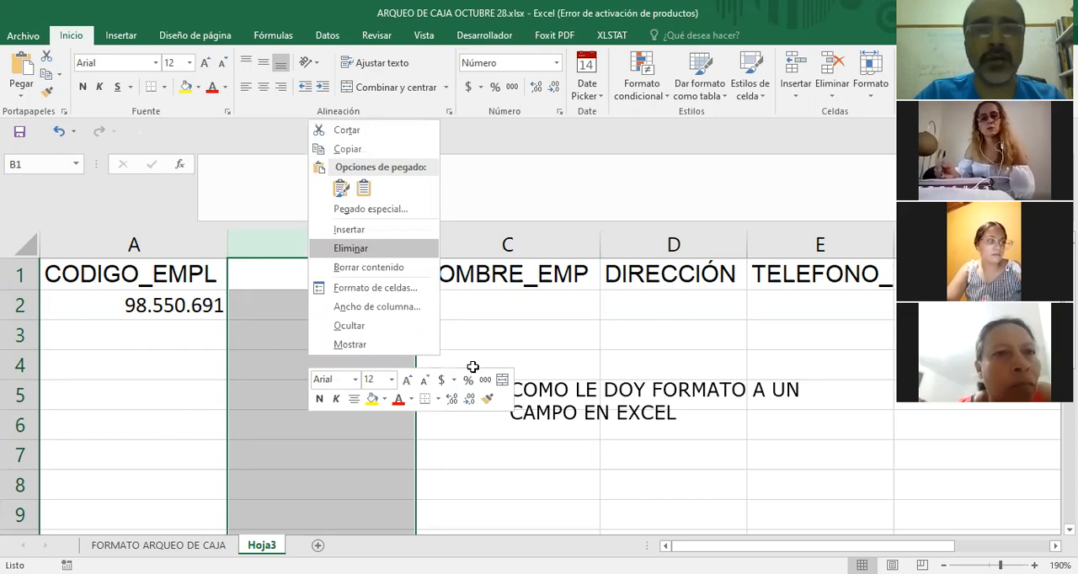
click(469, 368)
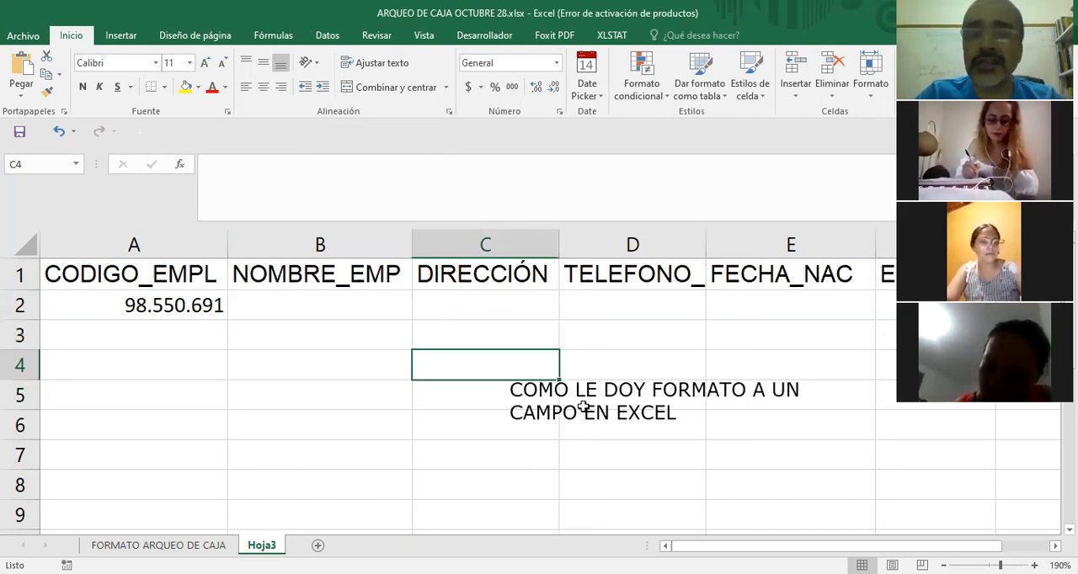
Insert an empty column between NOMBRE_EMP and DIRECCIÓN.
click(581, 434)
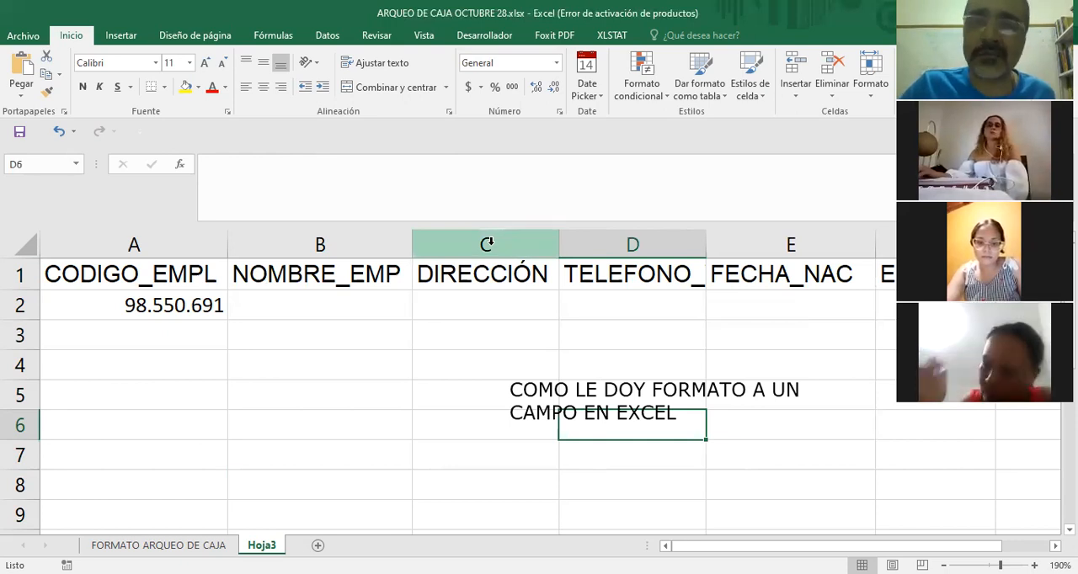
click(487, 244)
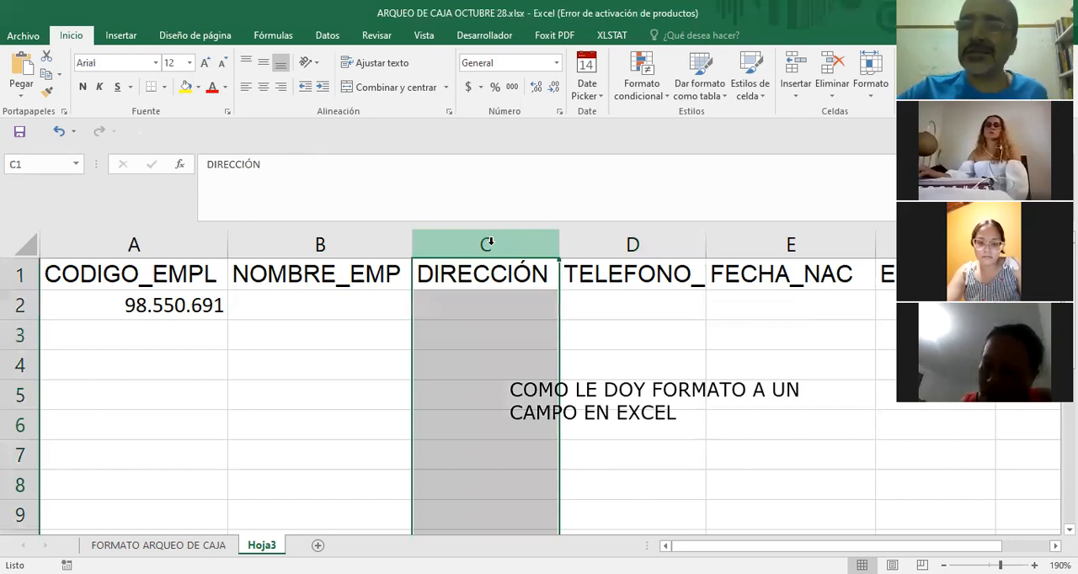
right_click(476, 333)
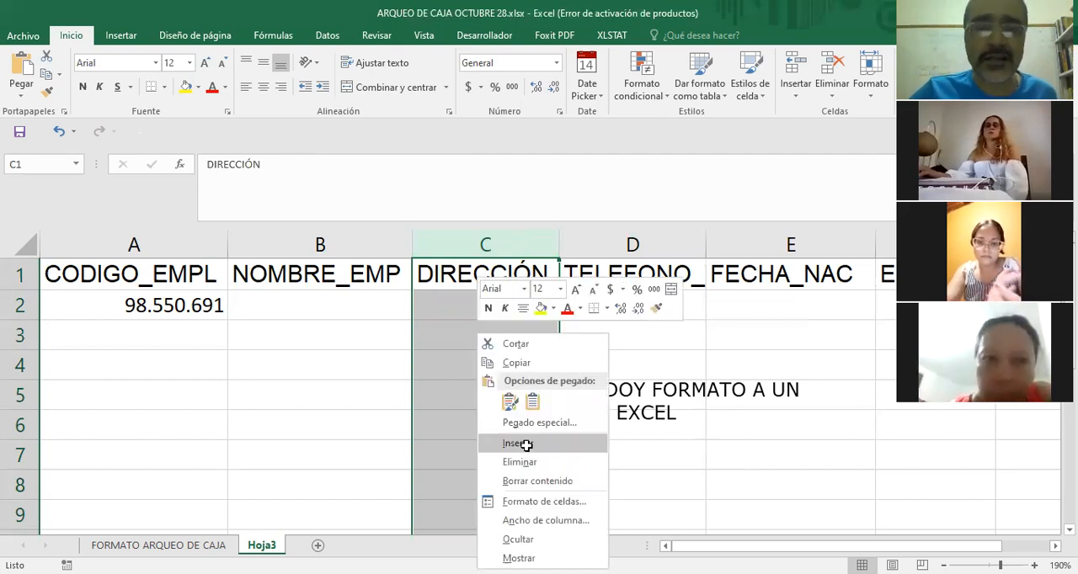
click(539, 443)
click(657, 485)
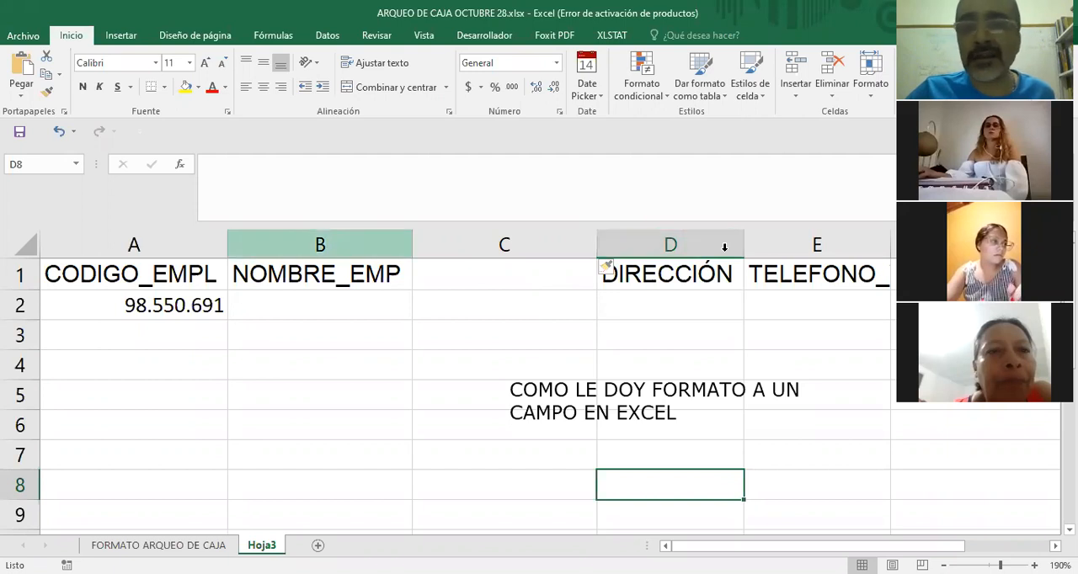
Point out the NOMBRE_EMP and DIRECCIÓN headers around the empty column, and remove the on-screen note about formatting a field.
click(337, 281)
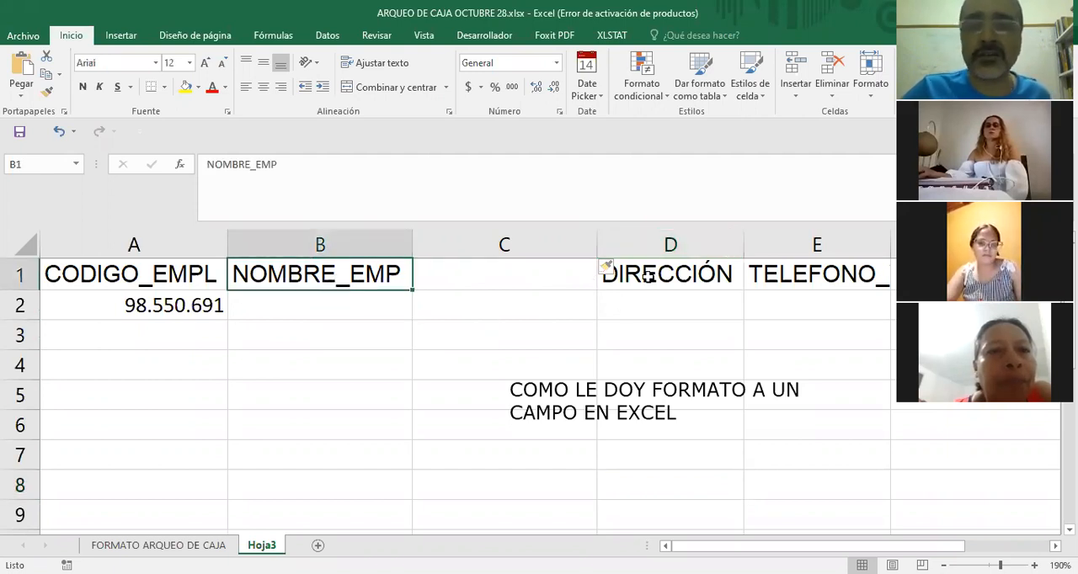
key(Right)
key(Right)
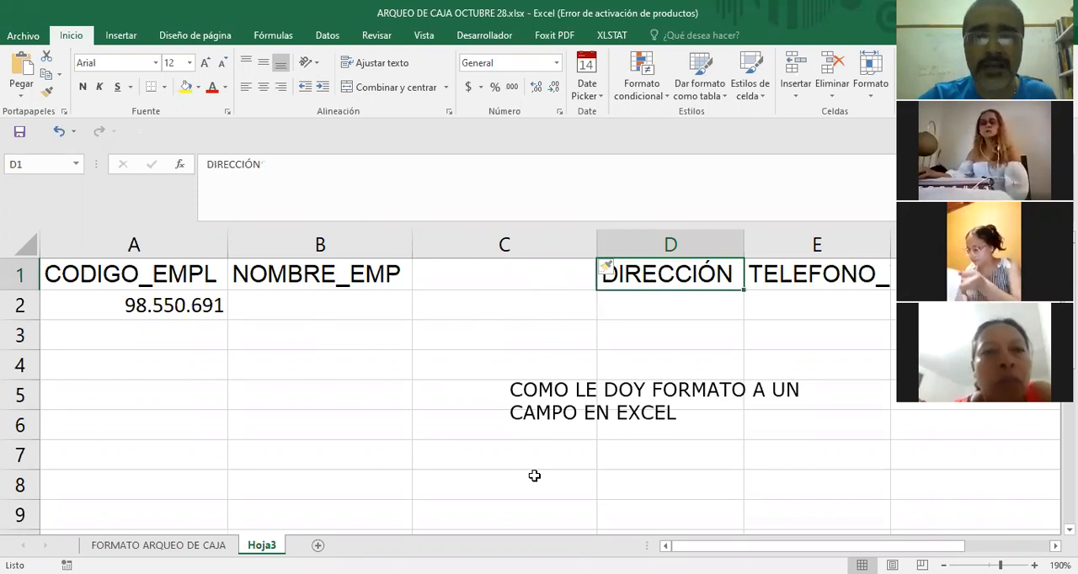
click(556, 408)
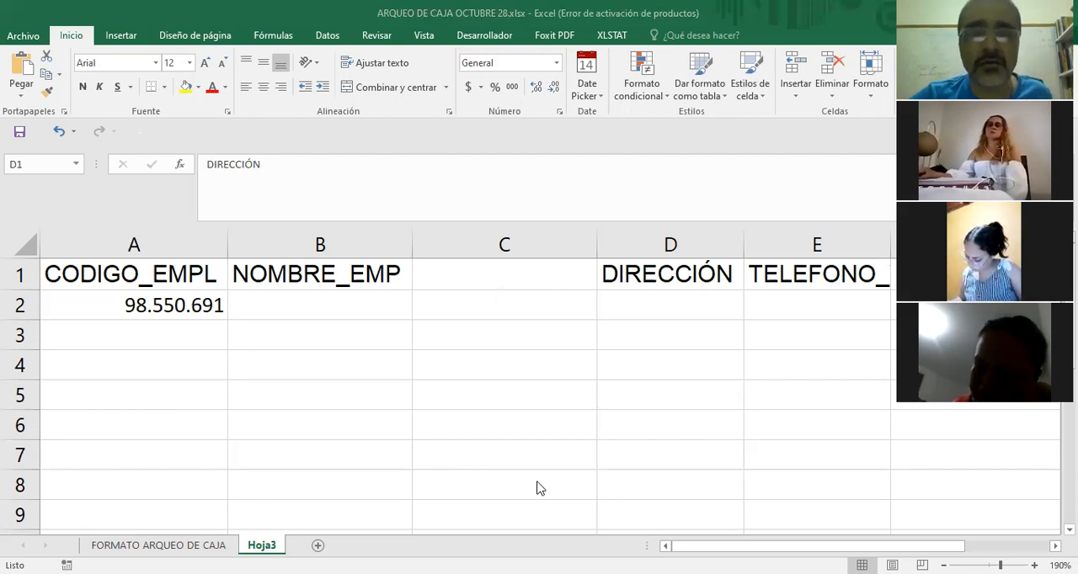
Enter the header APELLIDO_EMP in cell C1, between NOMBRE_EMP and DIRECCIÓN.
click(490, 280)
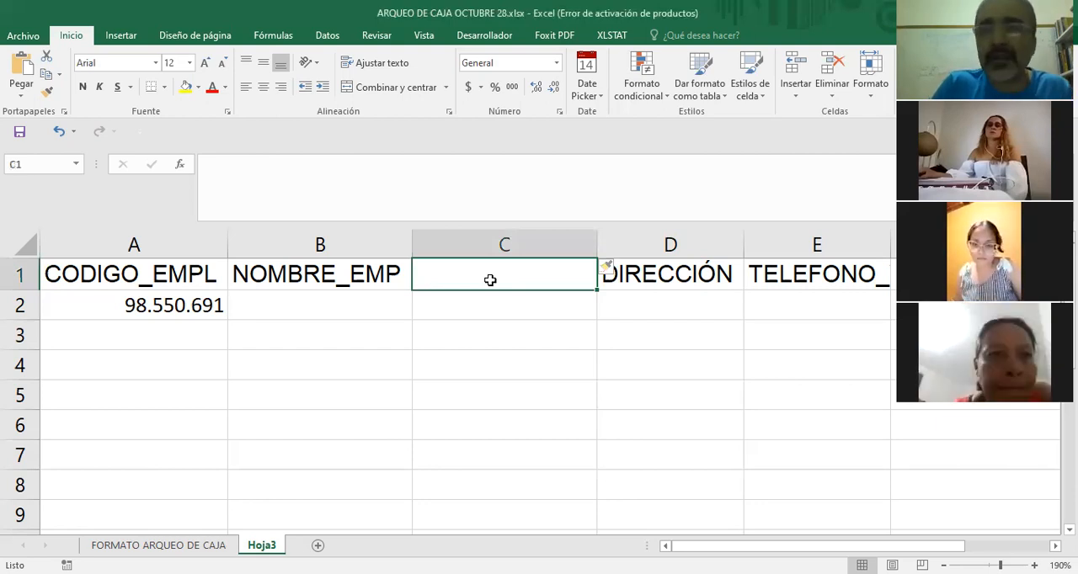
text(a)
key(BackSpace)
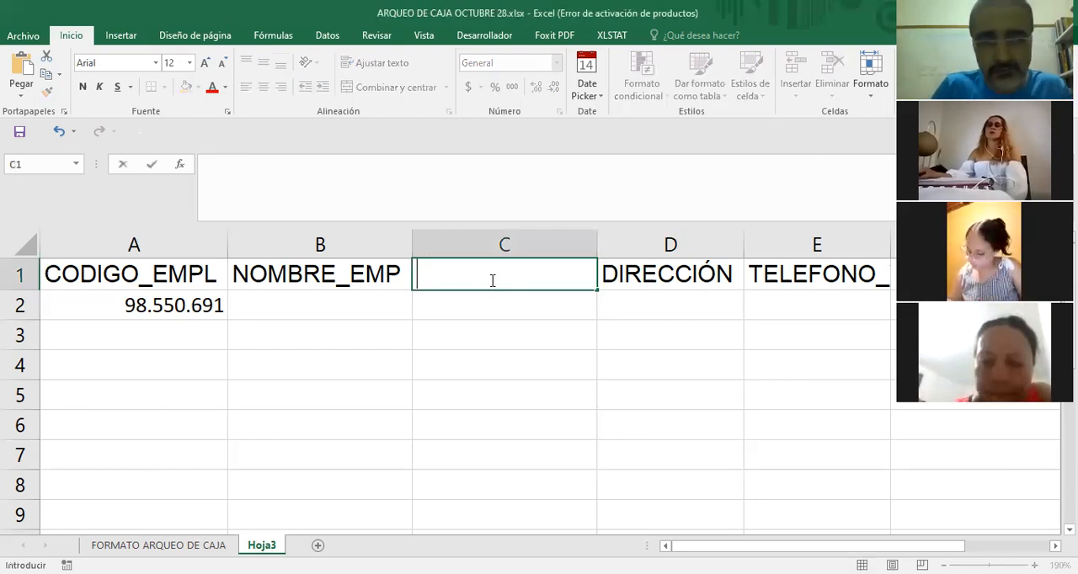
text(APELLID)
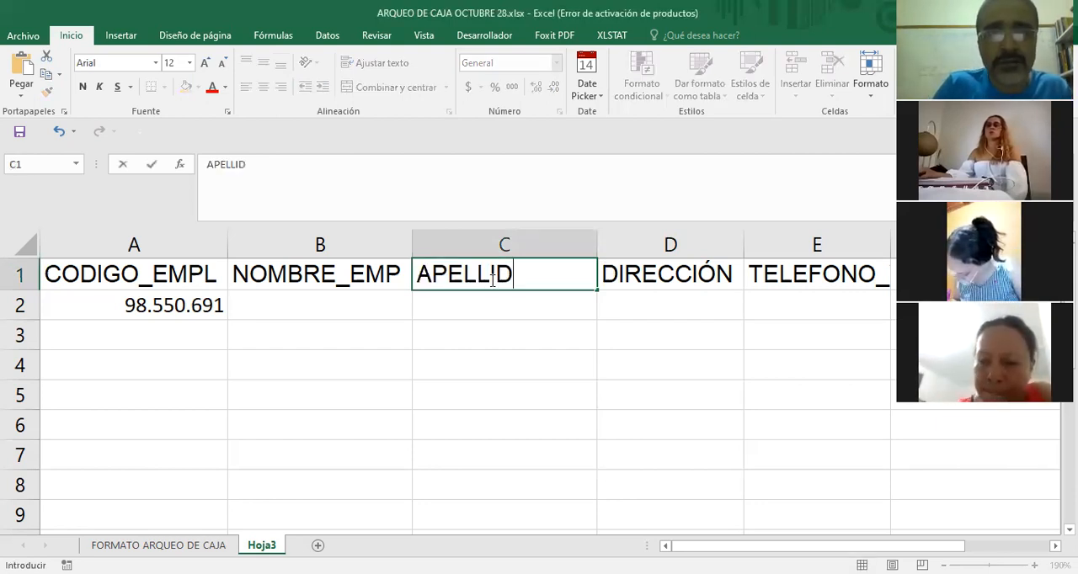
text(O_EMP)
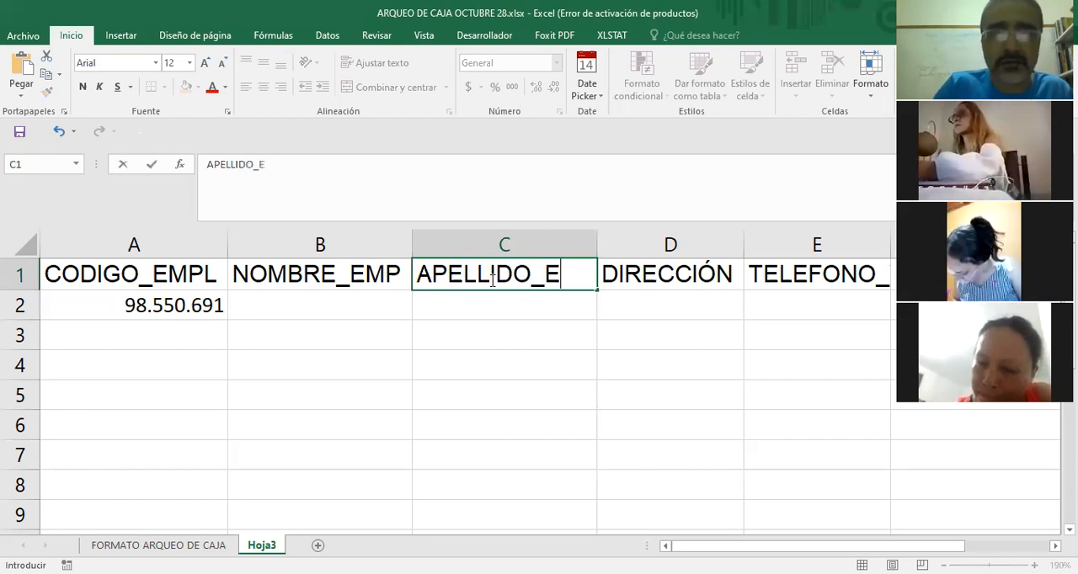
click(551, 356)
click(375, 279)
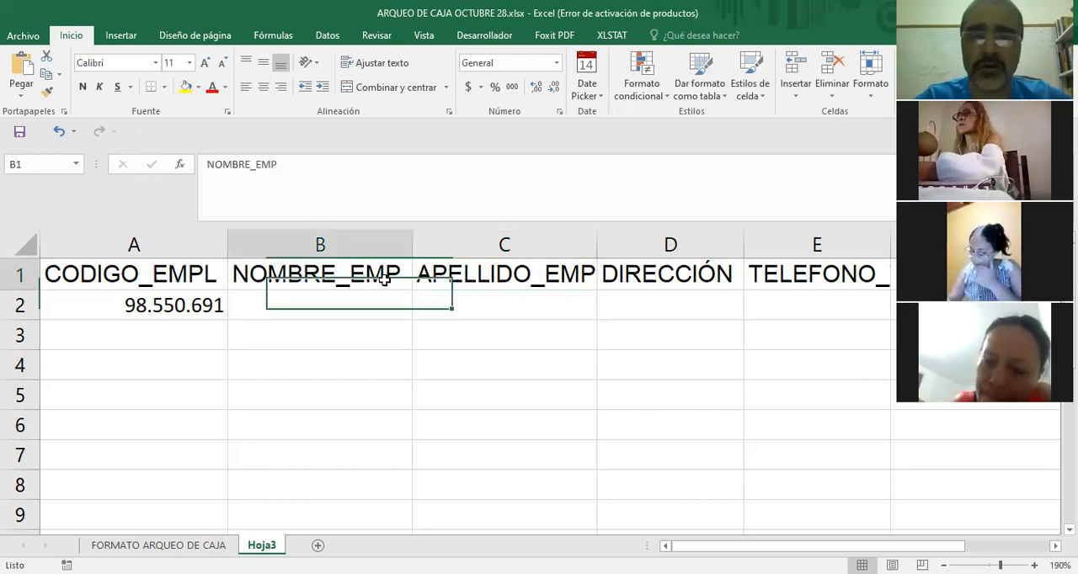
click(545, 273)
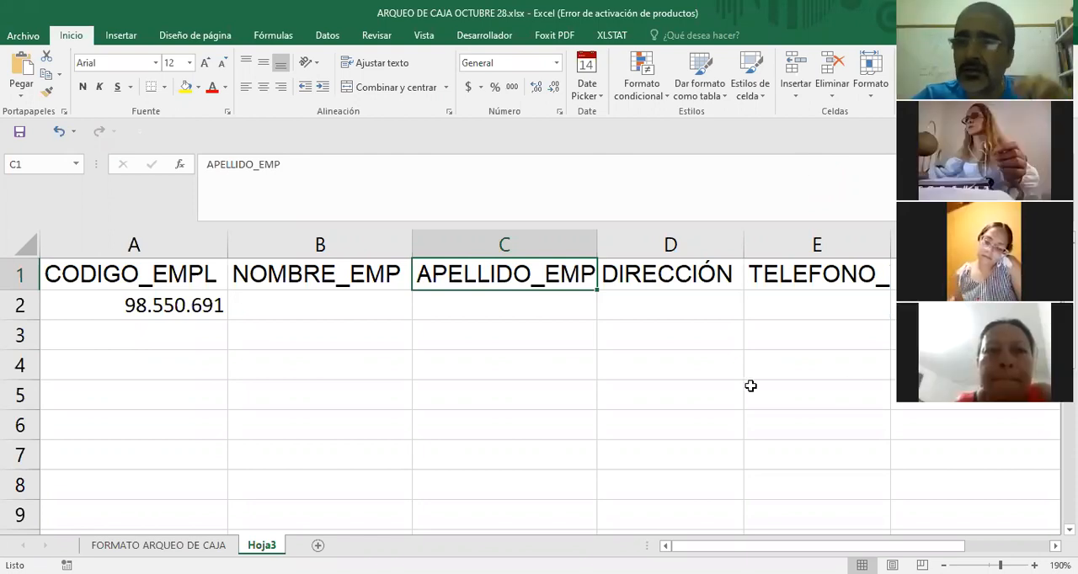
Select the NOMBRE_EMP column, then draw and undo a double-headed arrow linking it to the number format setting.
click(321, 244)
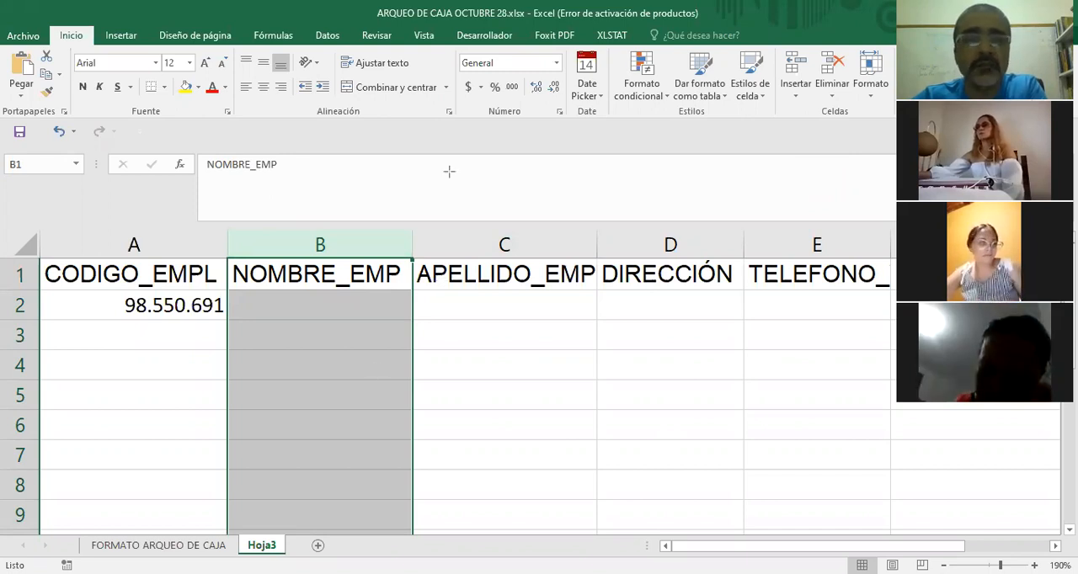
mouse_move(349, 335)
mouse_down()
mouse_move(500, 71)
mouse_move(509, 77)
mouse_up()
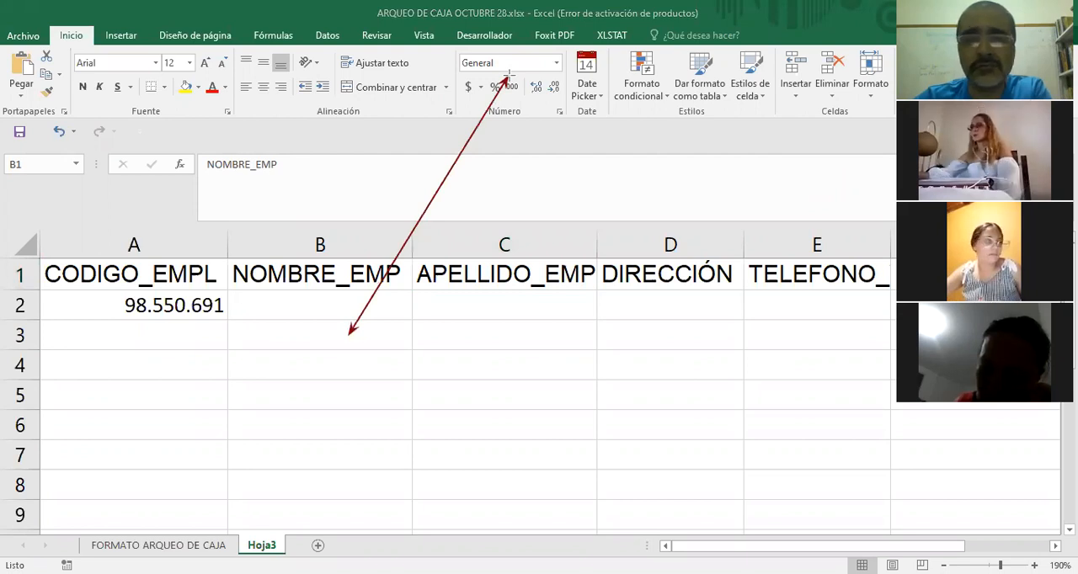
key(ctrl+z)
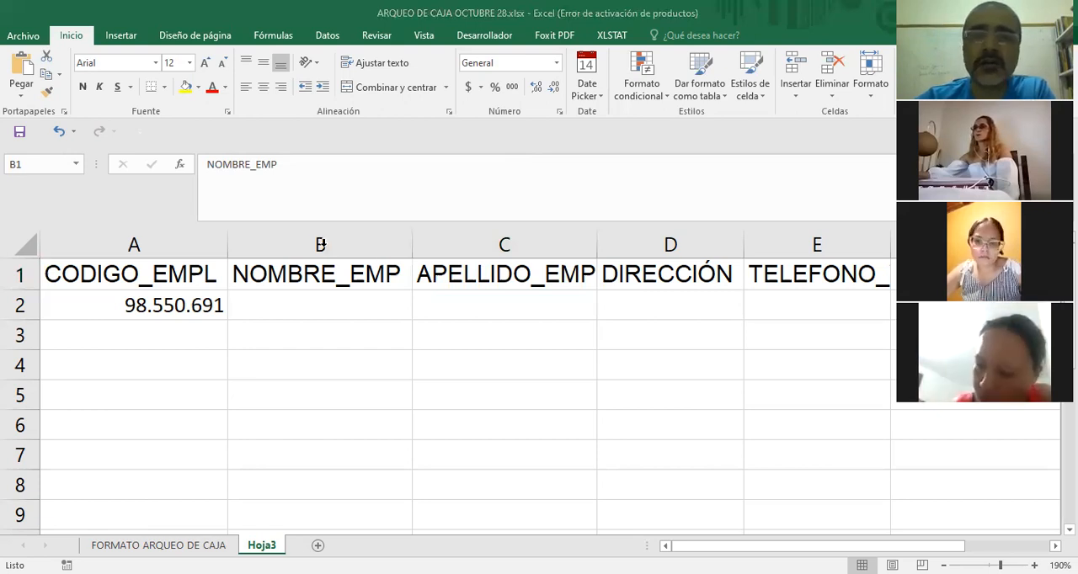
Review the available number formats and set the NOMBRE_EMP column to Texto.
click(555, 65)
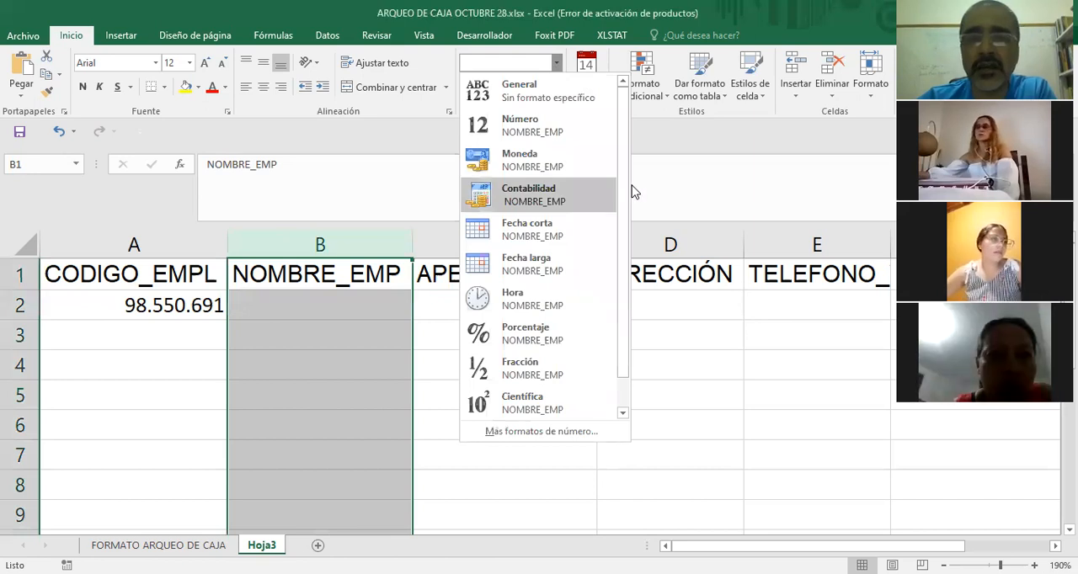
drag(624, 165, 624, 228)
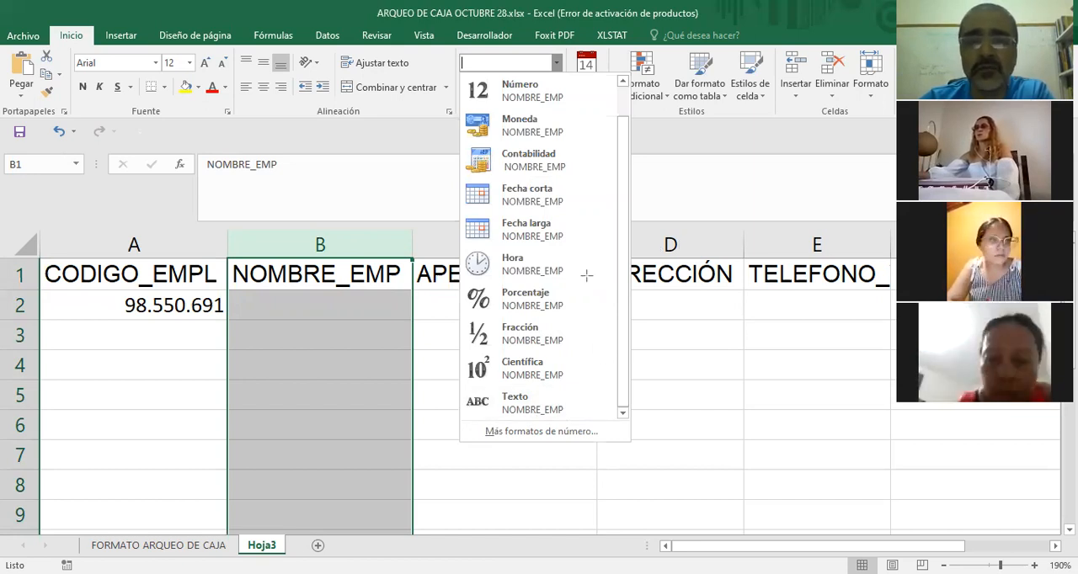
key(Escape)
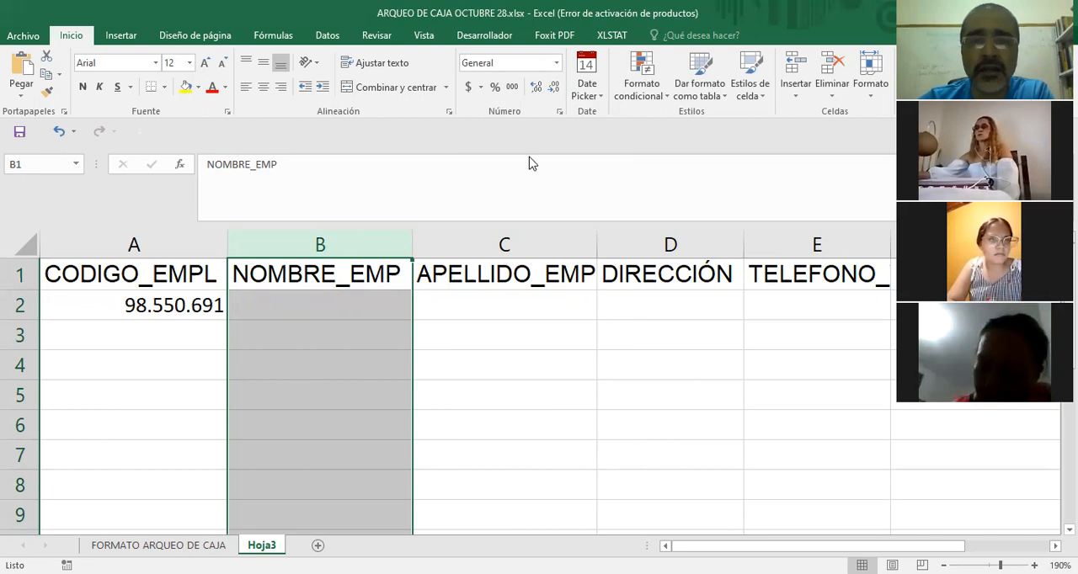
click(556, 63)
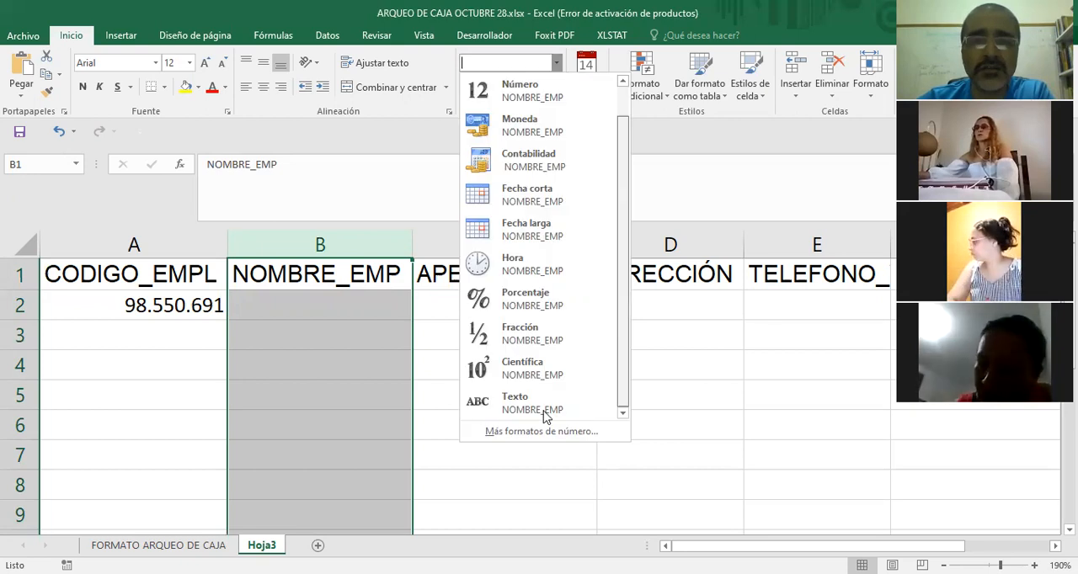
click(522, 411)
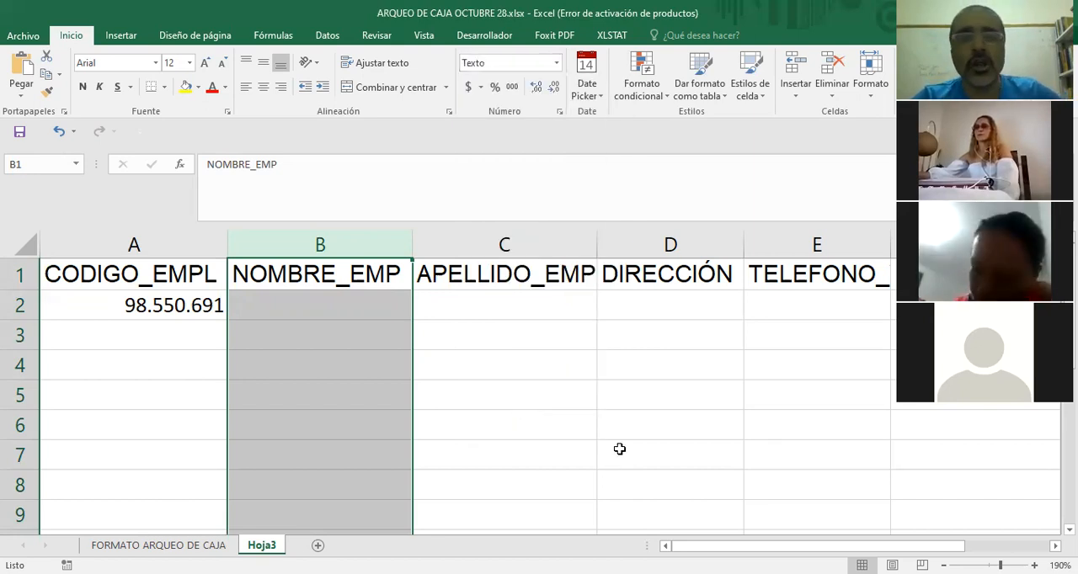
click(522, 395)
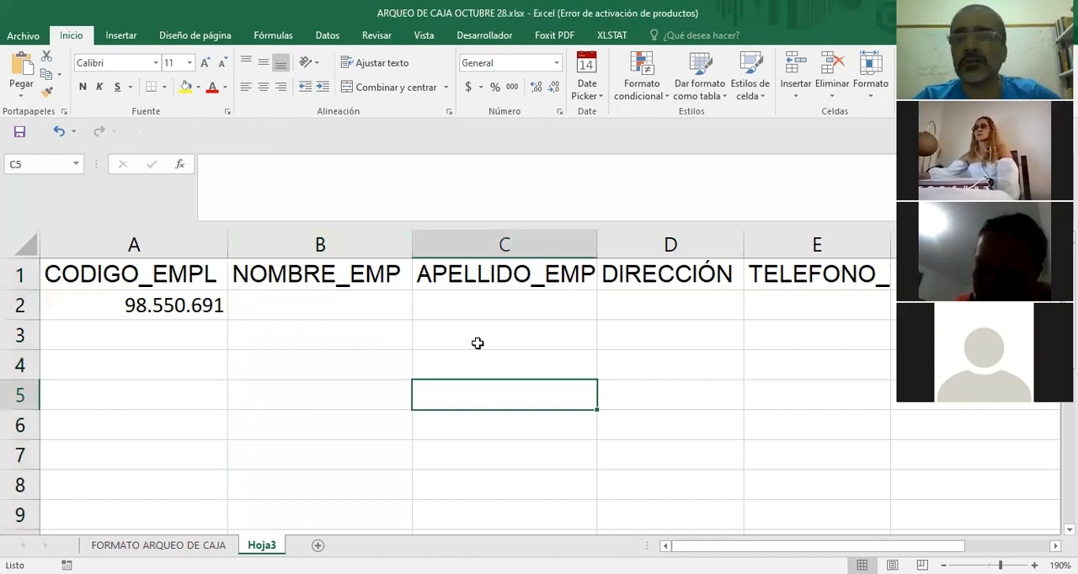
Set the number format of the whole APELLIDO_EMP column to Texto.
click(507, 243)
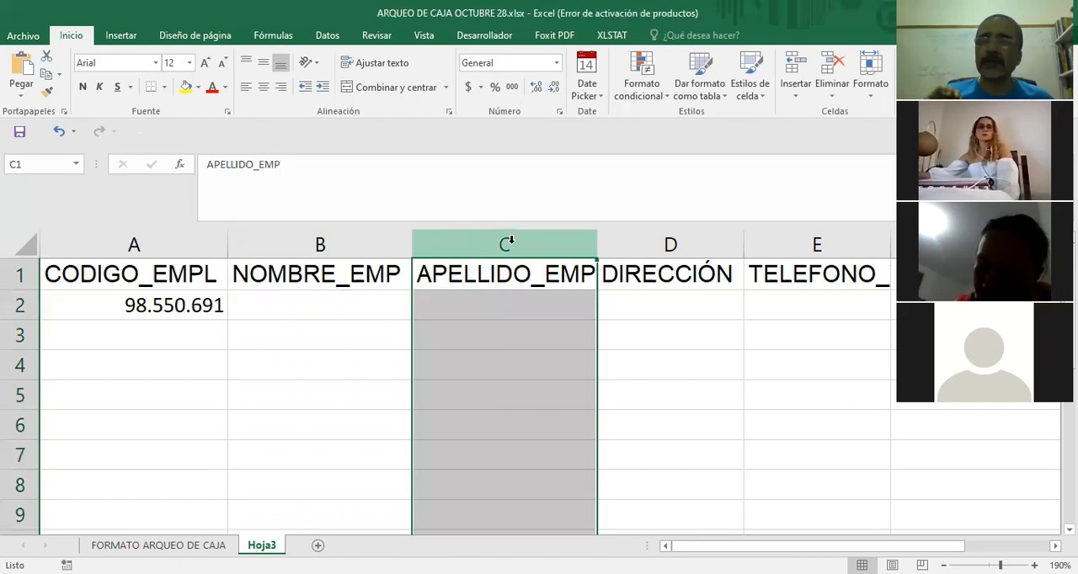
right_click(497, 375)
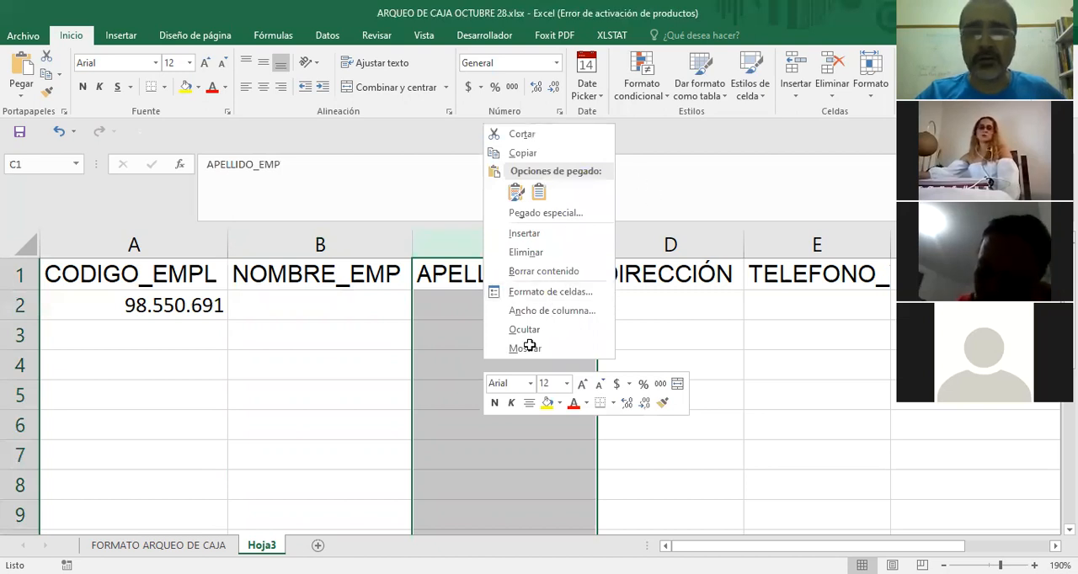
key(Escape)
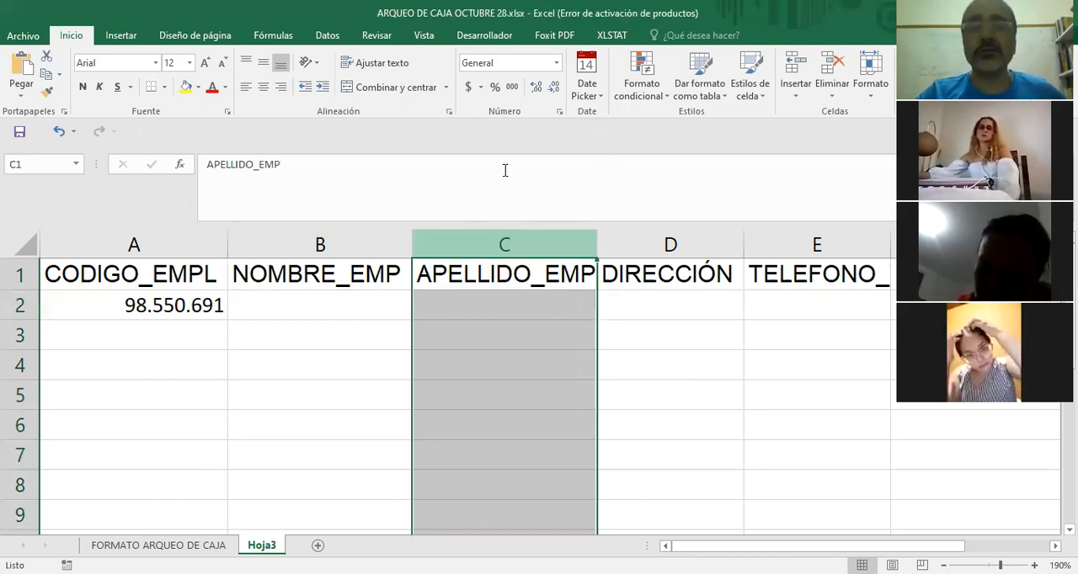
click(557, 64)
scroll(523, 415, down, 1)
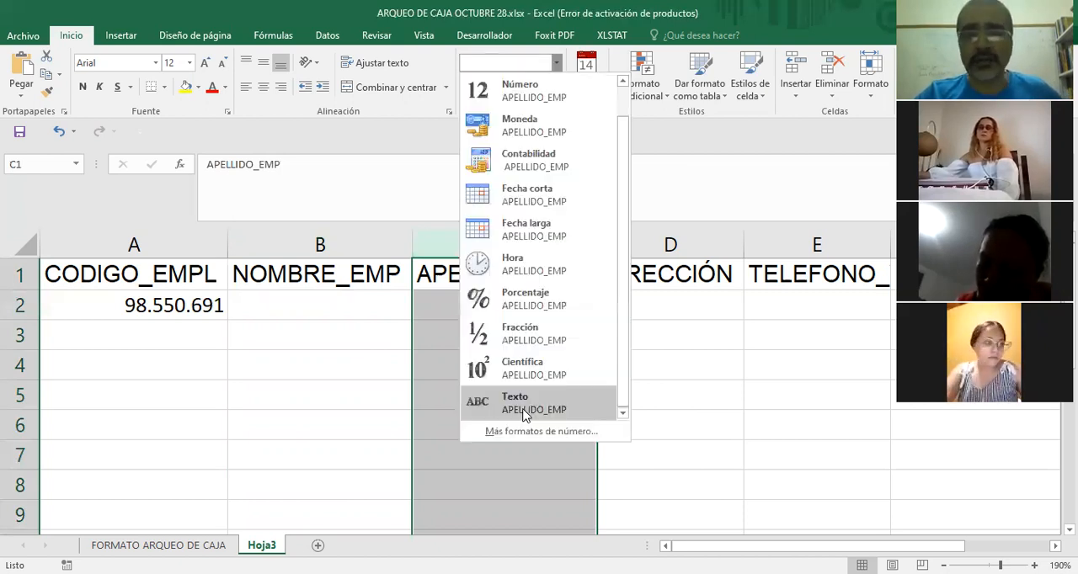
click(523, 408)
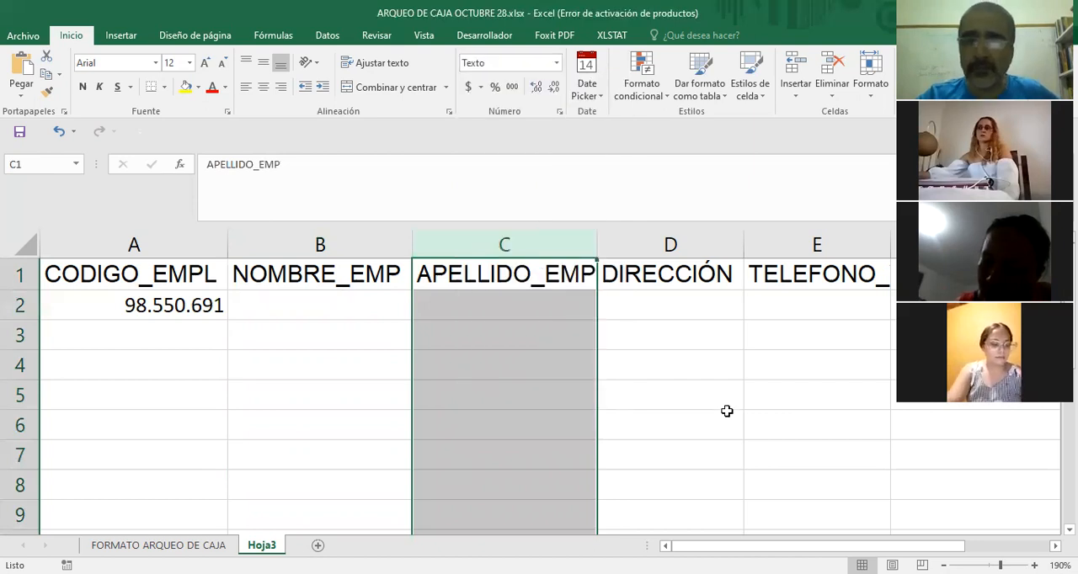
click(603, 407)
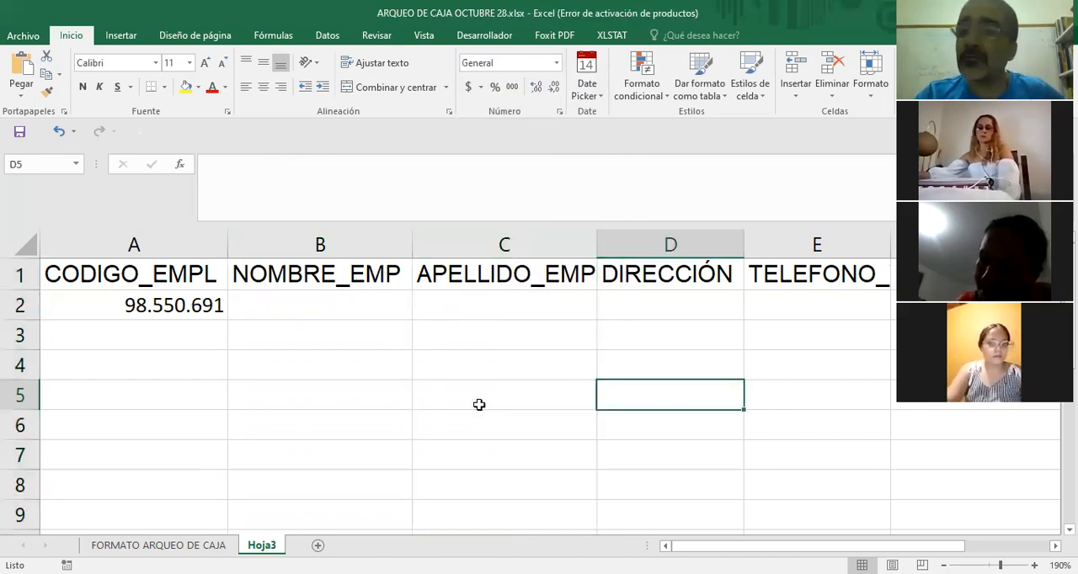
Select the NOMBRE_EMP column again and reapply the Texto number format.
click(320, 244)
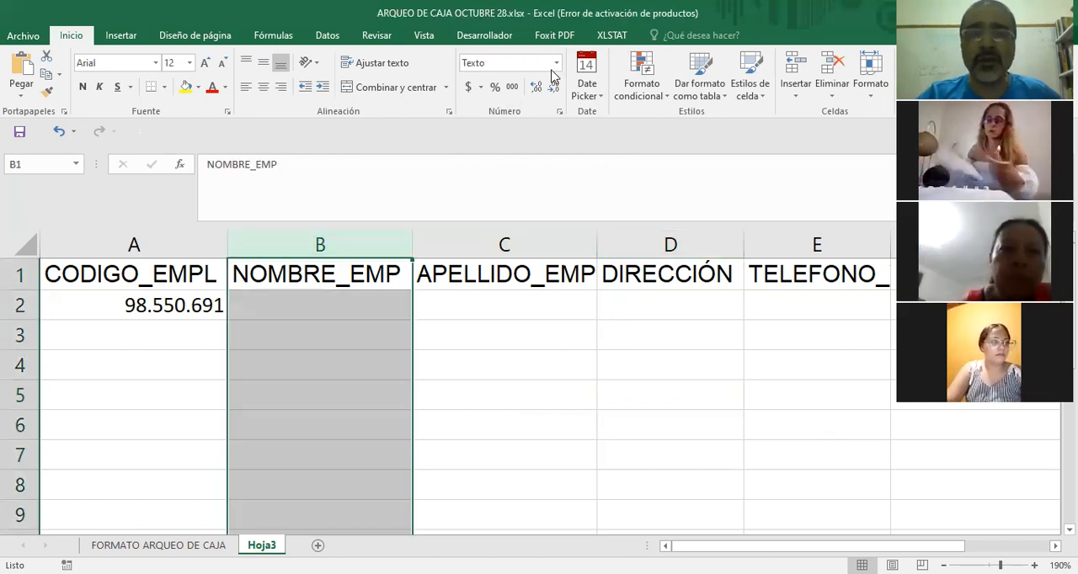
click(555, 65)
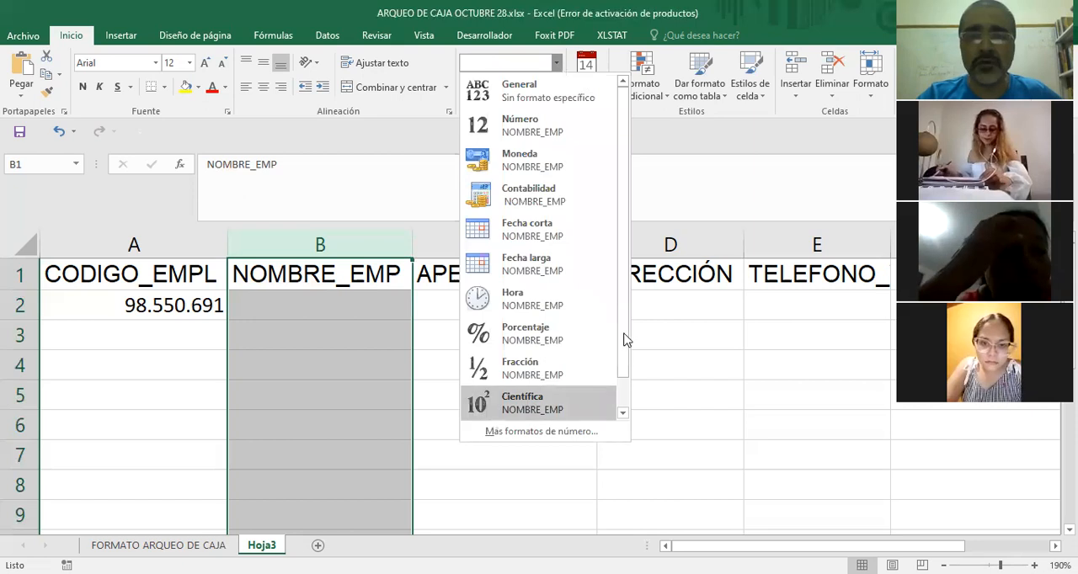
scroll(515, 421, down, 1)
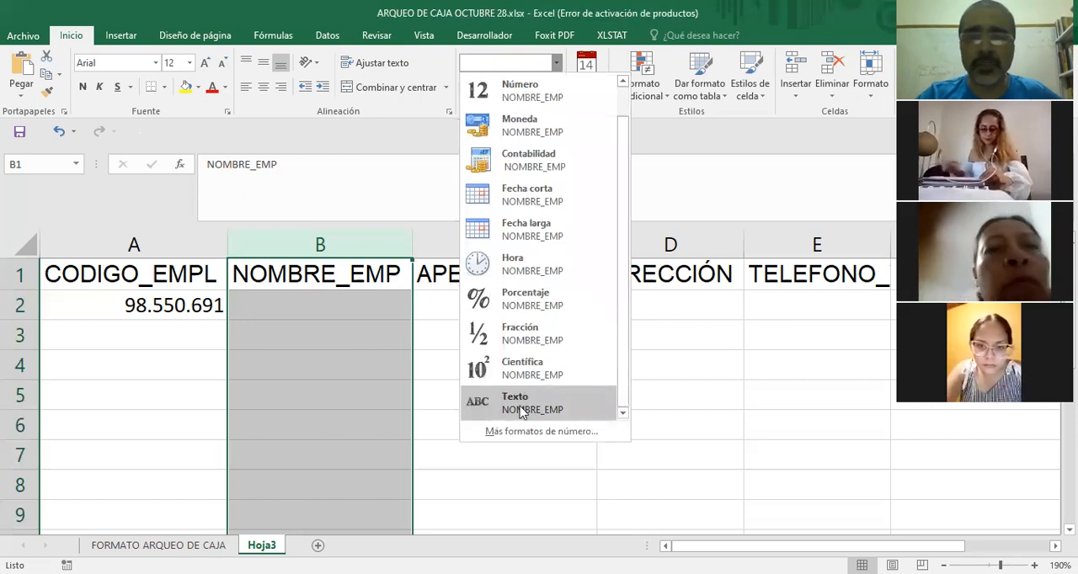
click(521, 406)
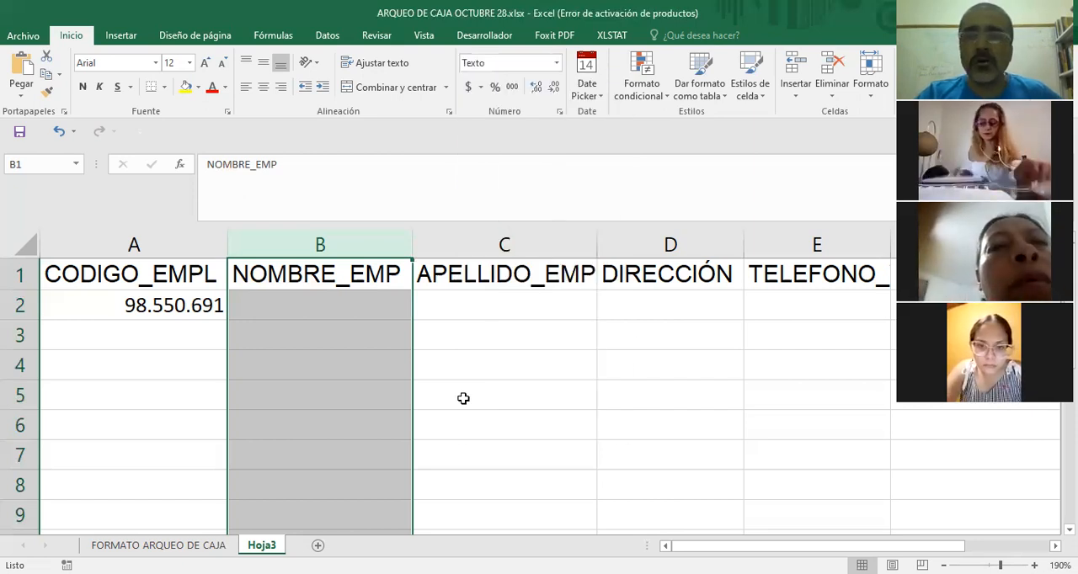
Select the APELLIDO_EMP column again and reapply the Texto number format.
click(508, 241)
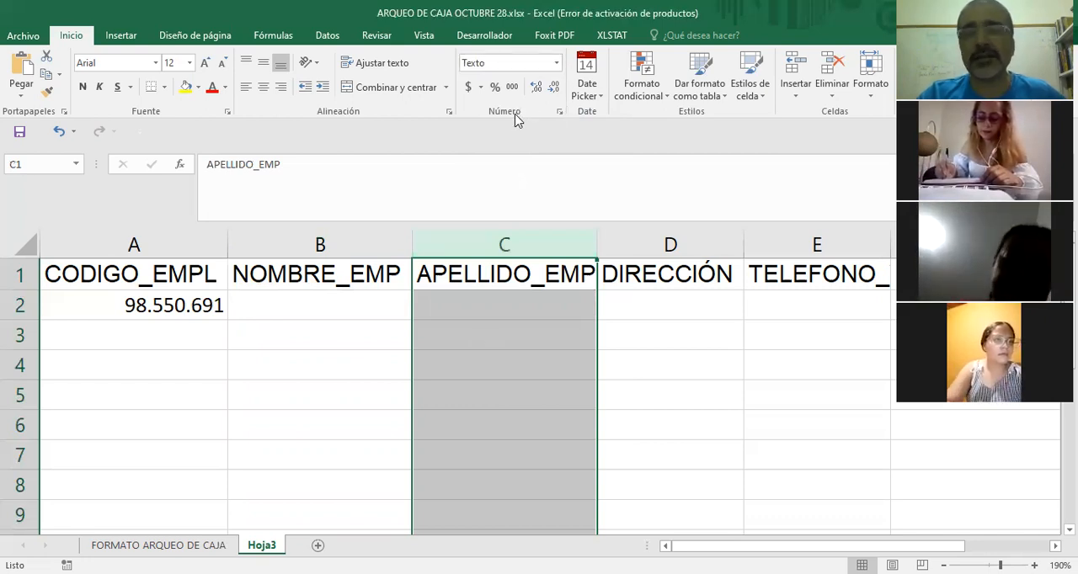
click(555, 65)
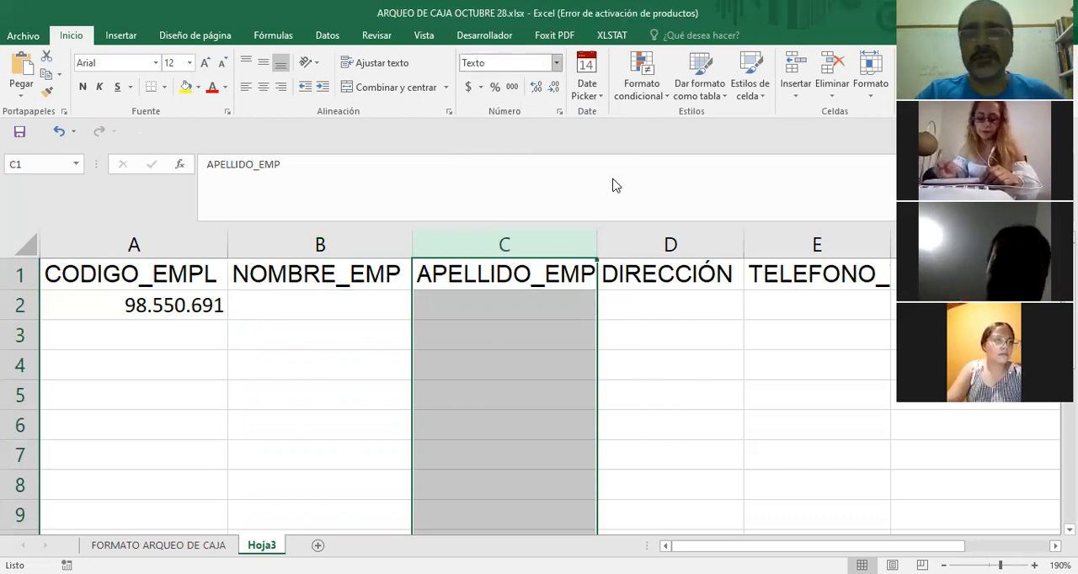
click(513, 407)
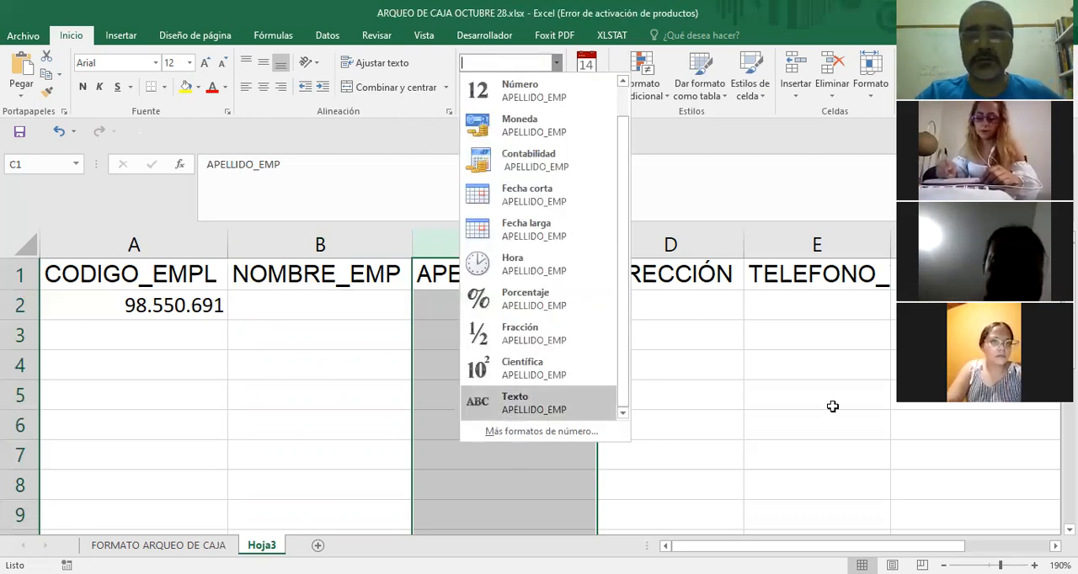
Check the number format assigned to the NOMBRE_EMP and APELLIDO_EMP columns.
click(741, 404)
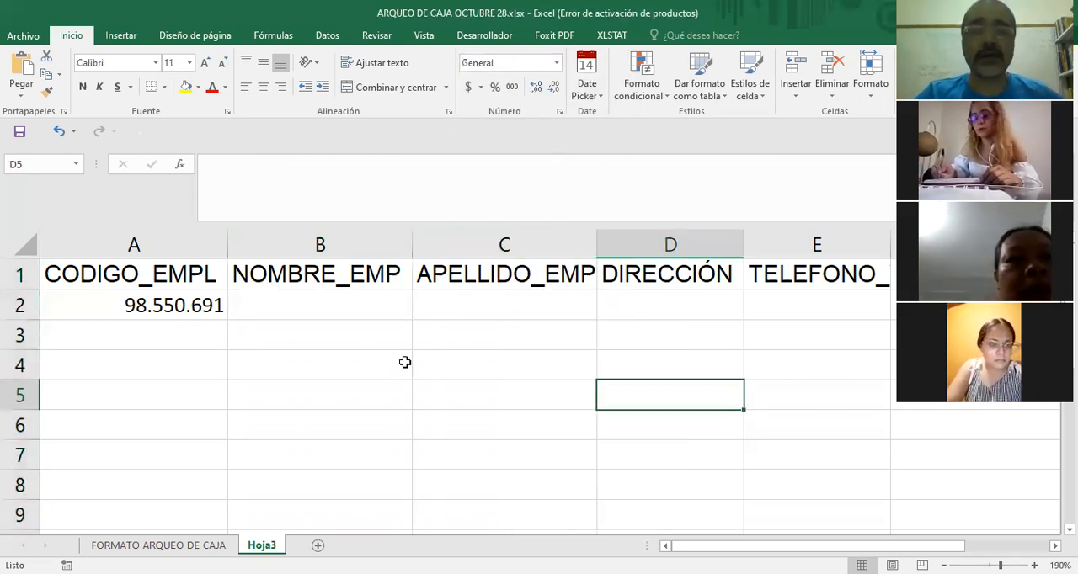
click(344, 244)
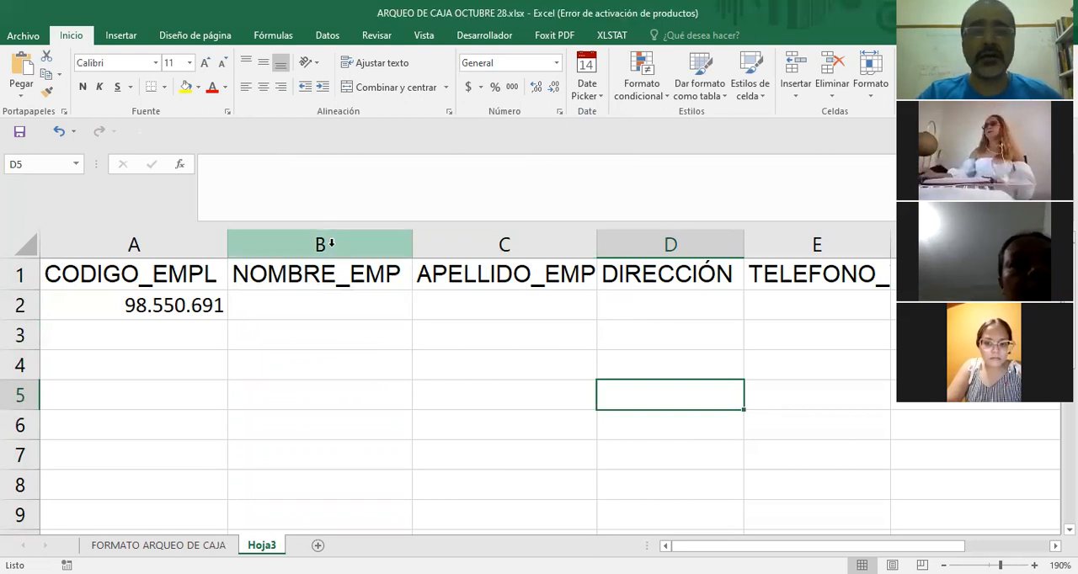
click(481, 244)
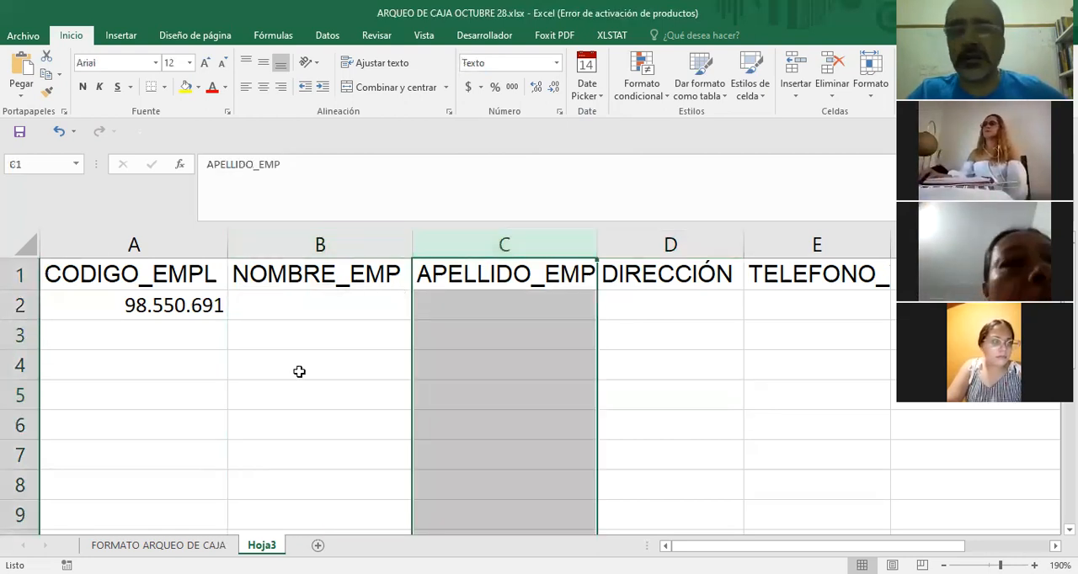
click(329, 241)
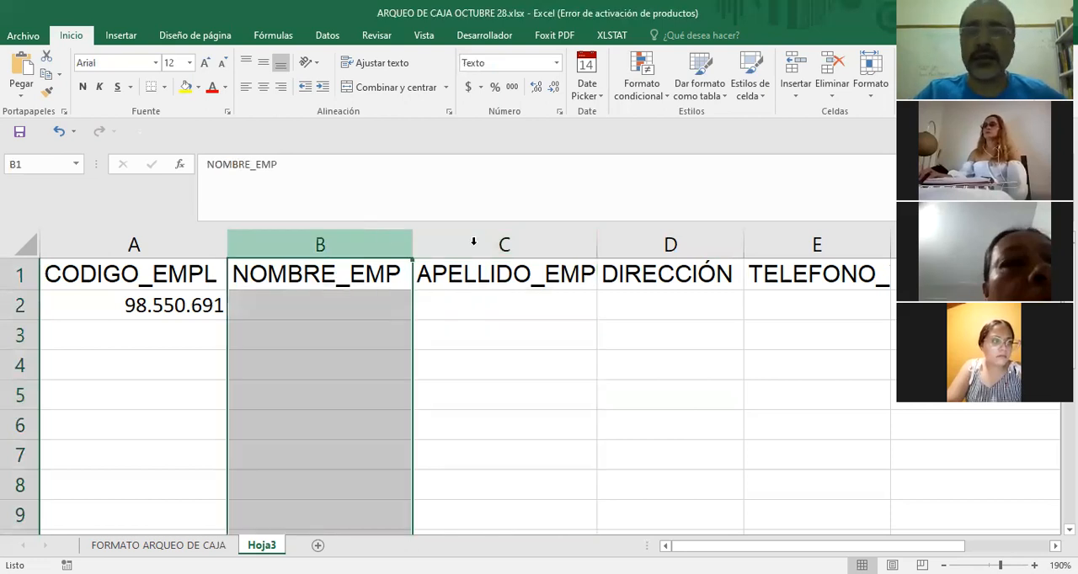
click(475, 241)
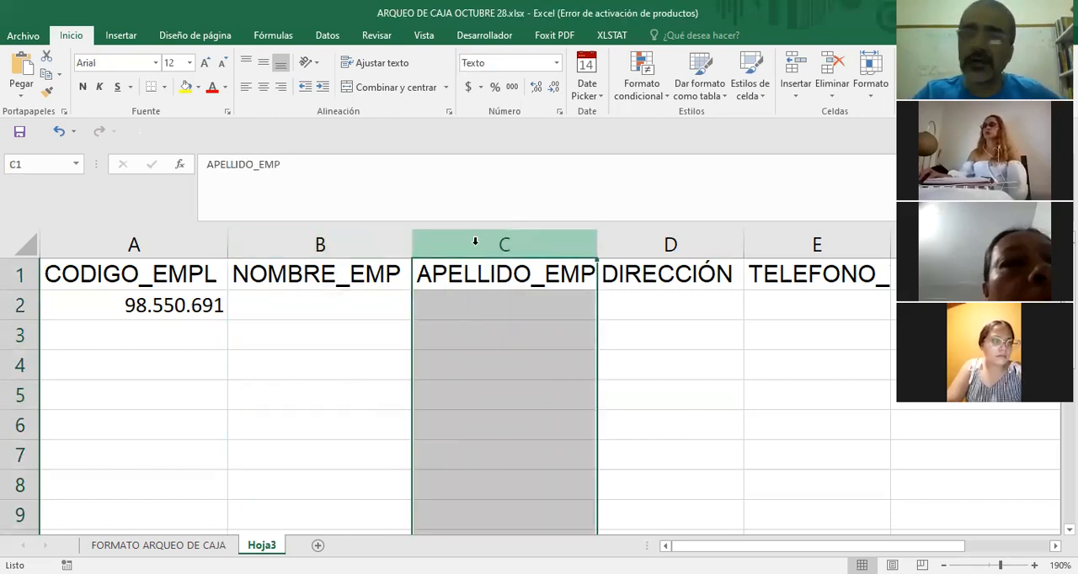
click(346, 361)
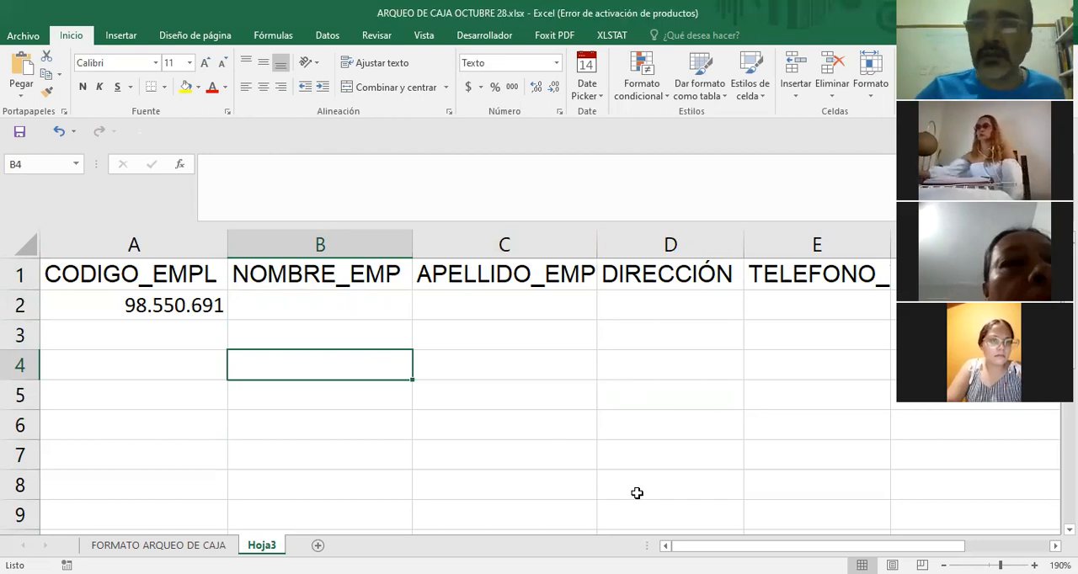
Review the number formats available for the DIRECCIÓN column without applying a new one.
click(664, 244)
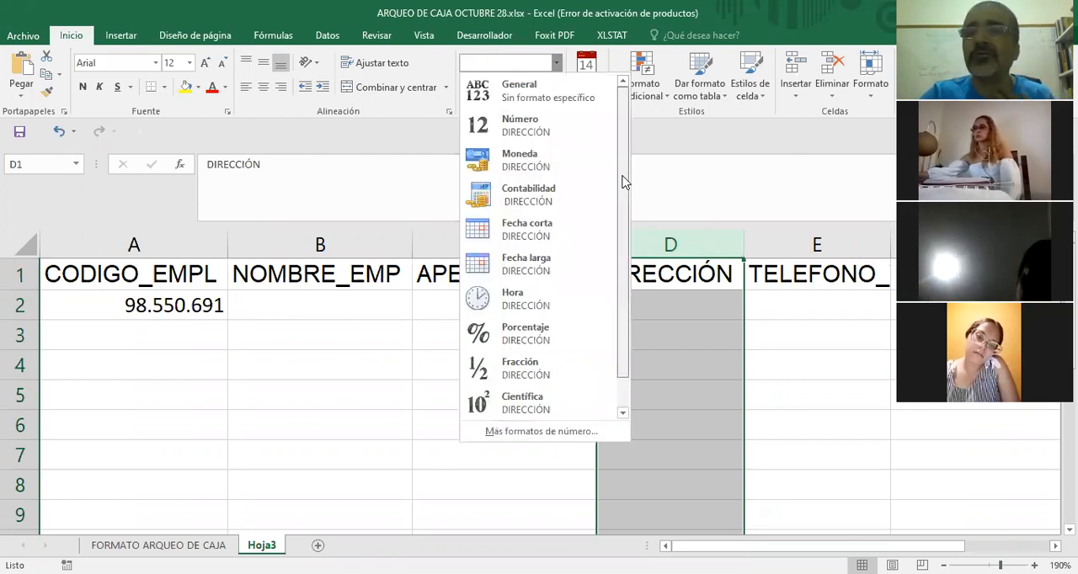
drag(623, 212, 633, 124)
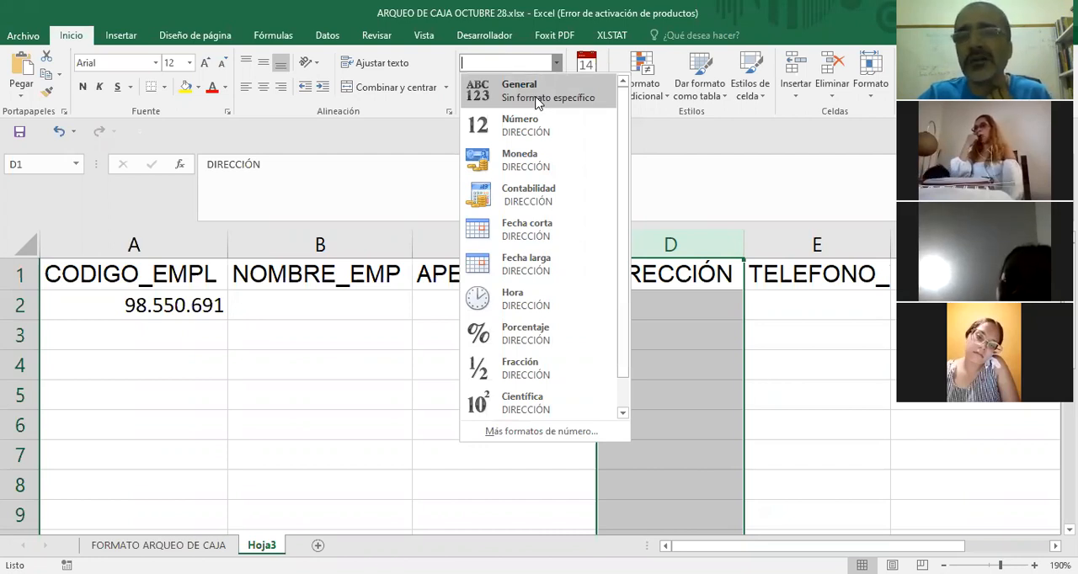
click(688, 342)
click(663, 302)
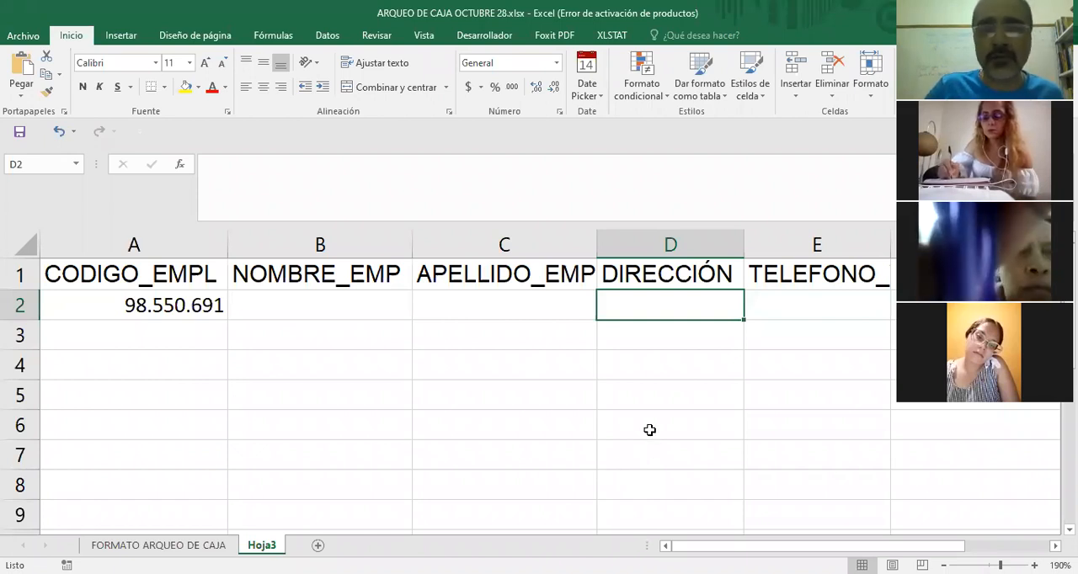
click(650, 429)
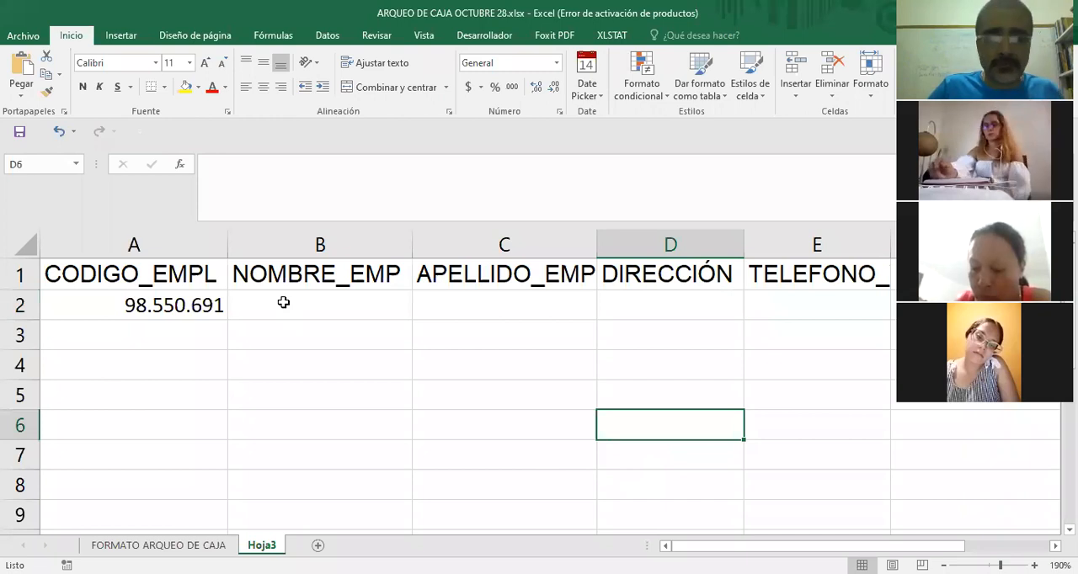
Enter the employee's first names in cell B2 under NOMBRE_EMP.
click(283, 302)
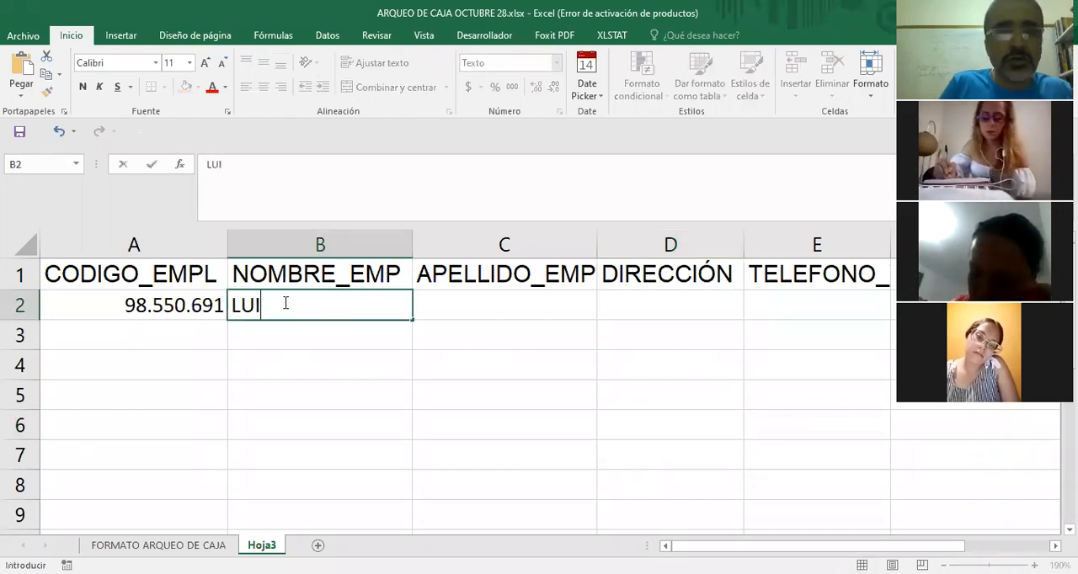
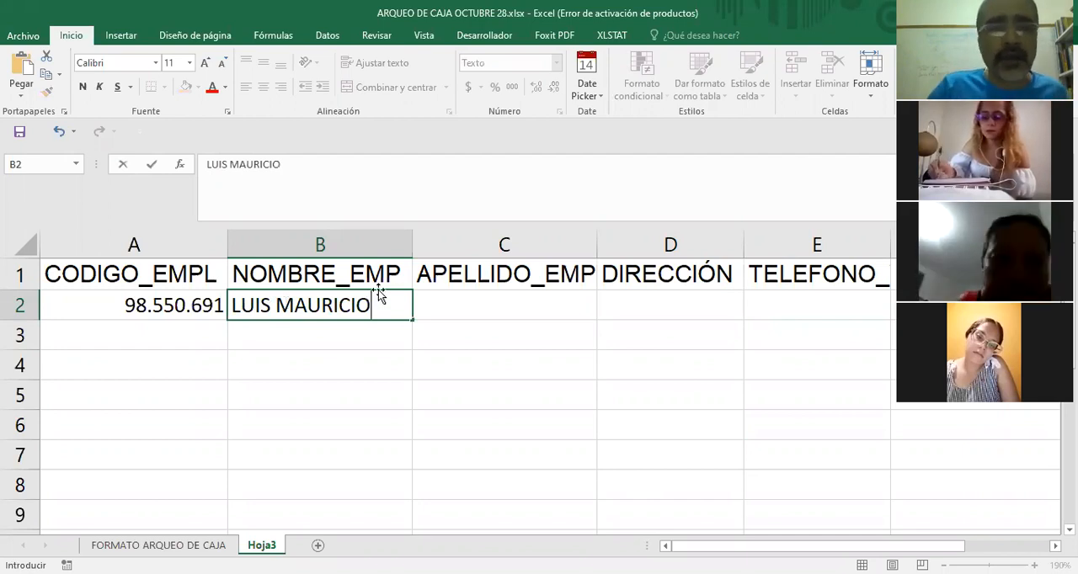
Enter the employee's surnames in cell C2 under APELLIDO_EMP.
click(456, 306)
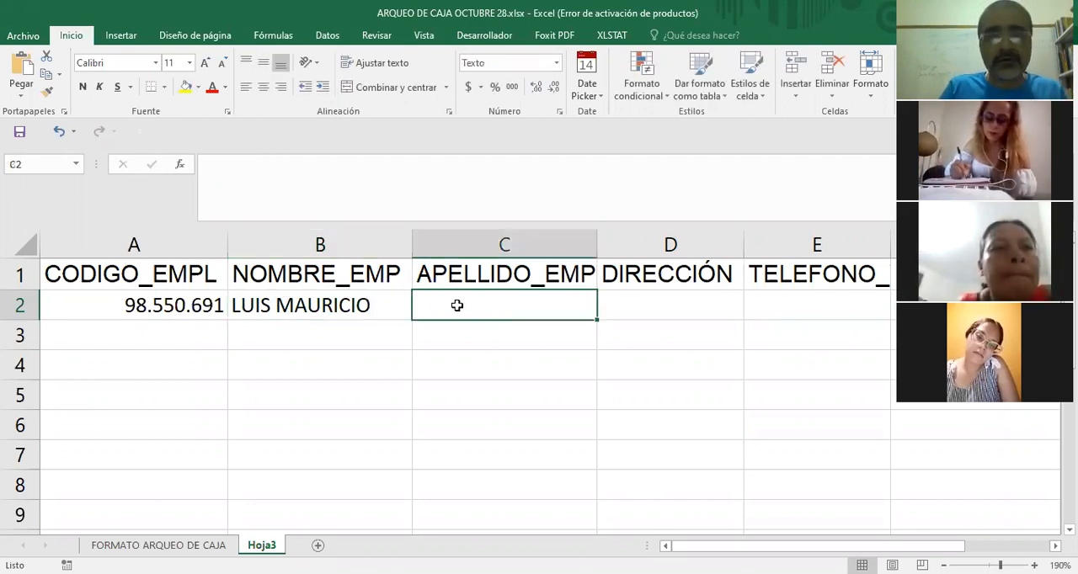
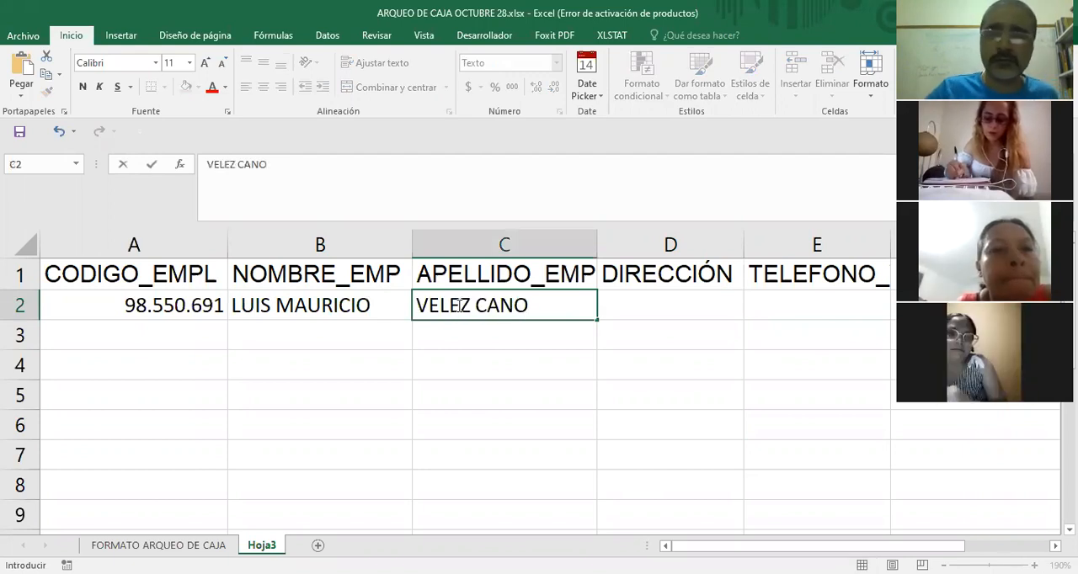
click(589, 386)
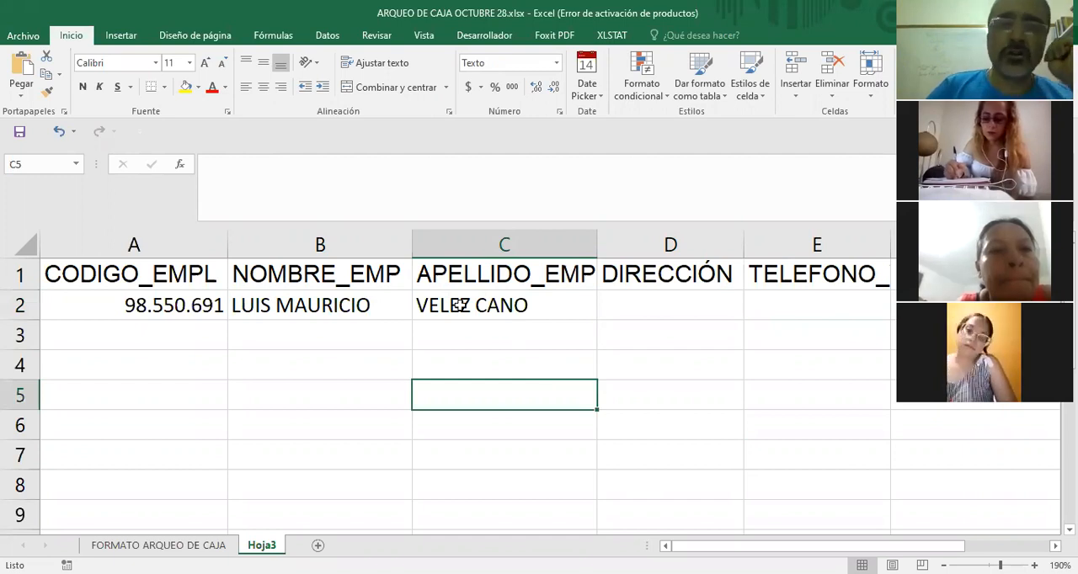
click(536, 306)
click(317, 308)
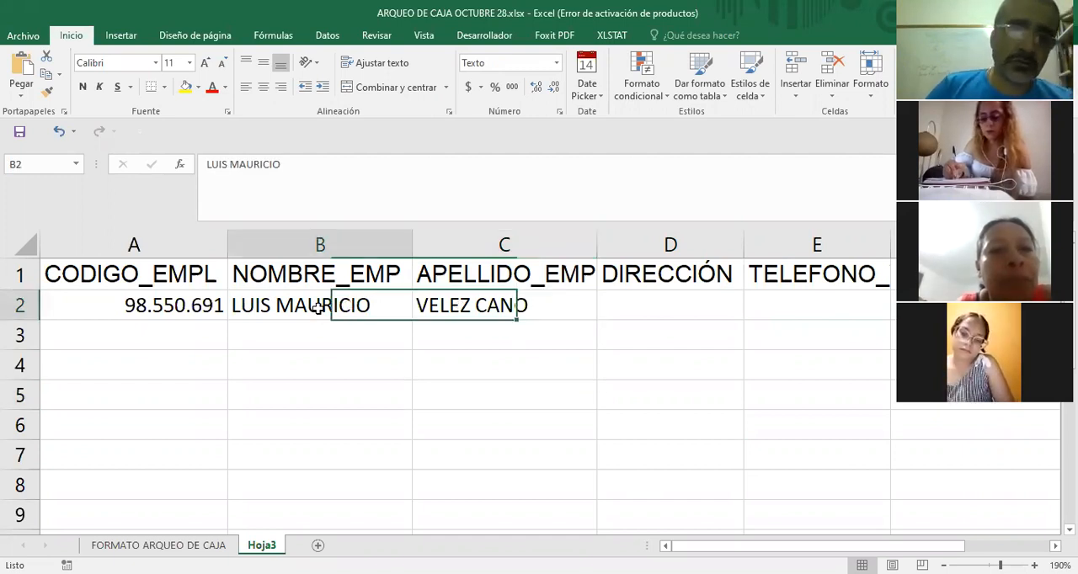
Enter the employee's street address in cell D2 under DIRECCIÓN, keeping the column's General format.
click(638, 311)
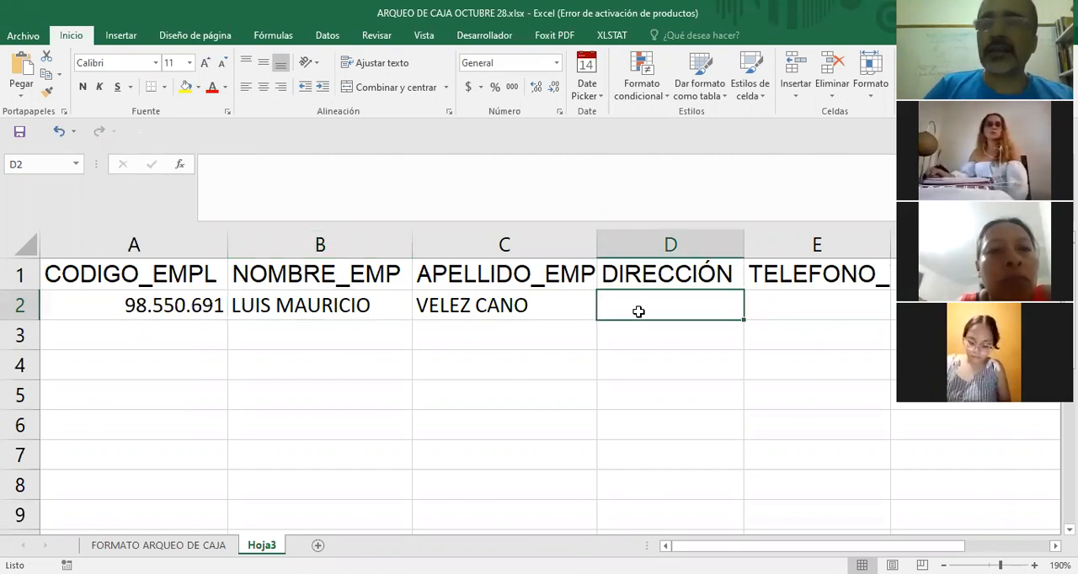
click(679, 242)
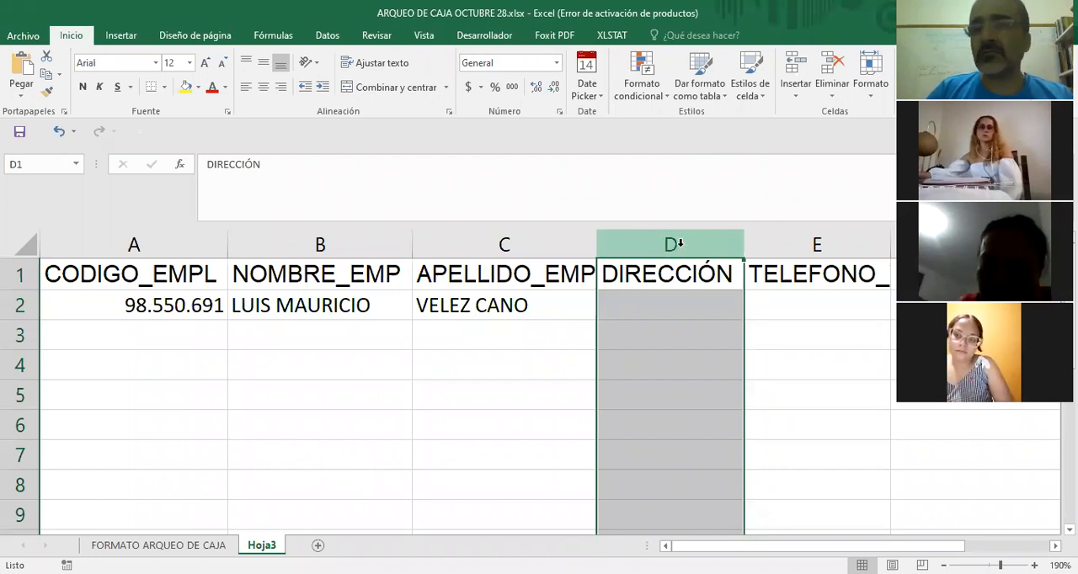
click(629, 304)
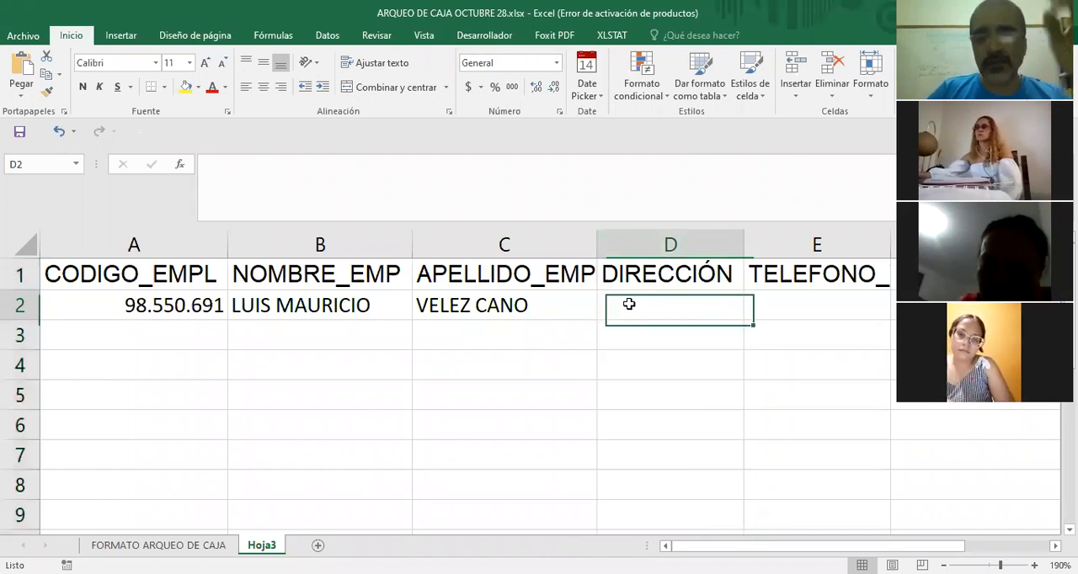
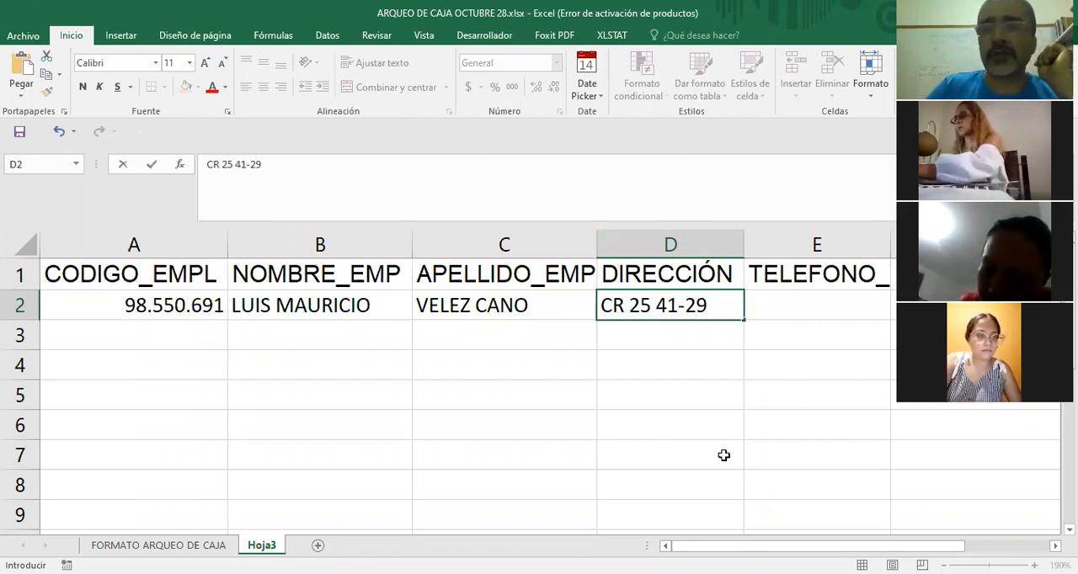
click(697, 398)
click(674, 305)
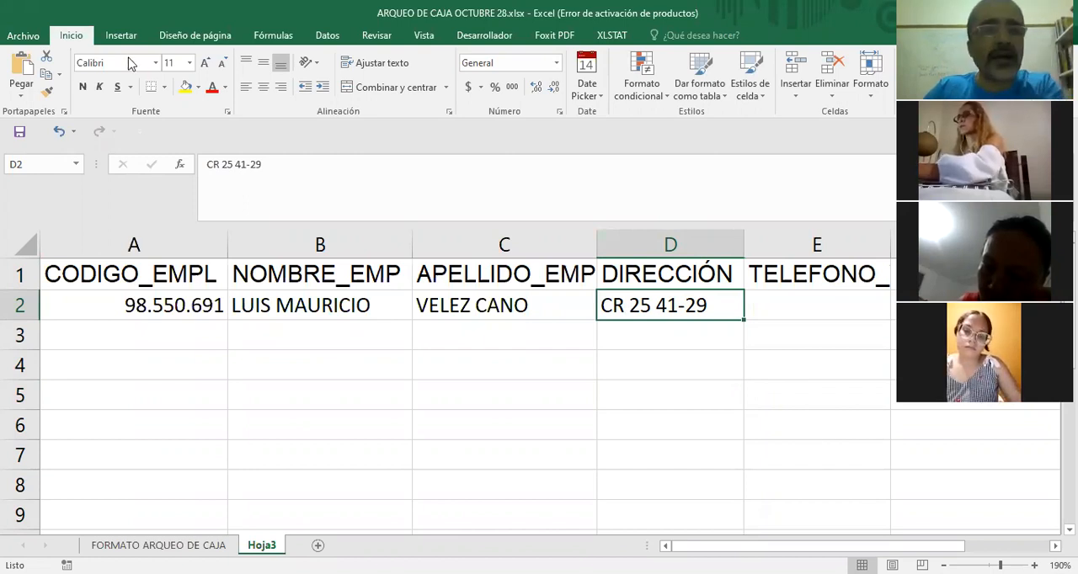
Set the number format of the whole TELEFONO_WP column to Número.
click(809, 305)
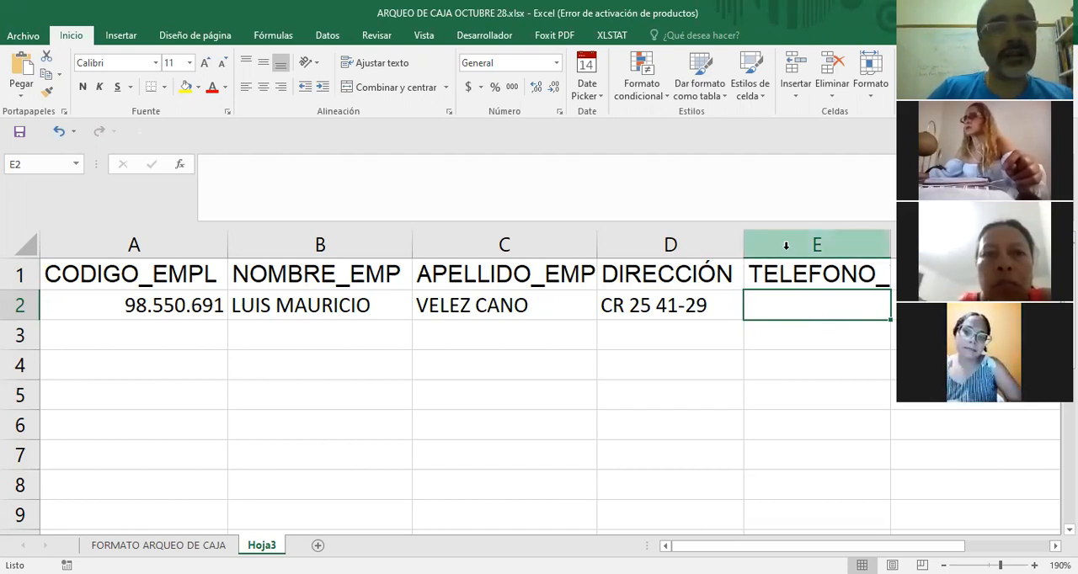
click(792, 240)
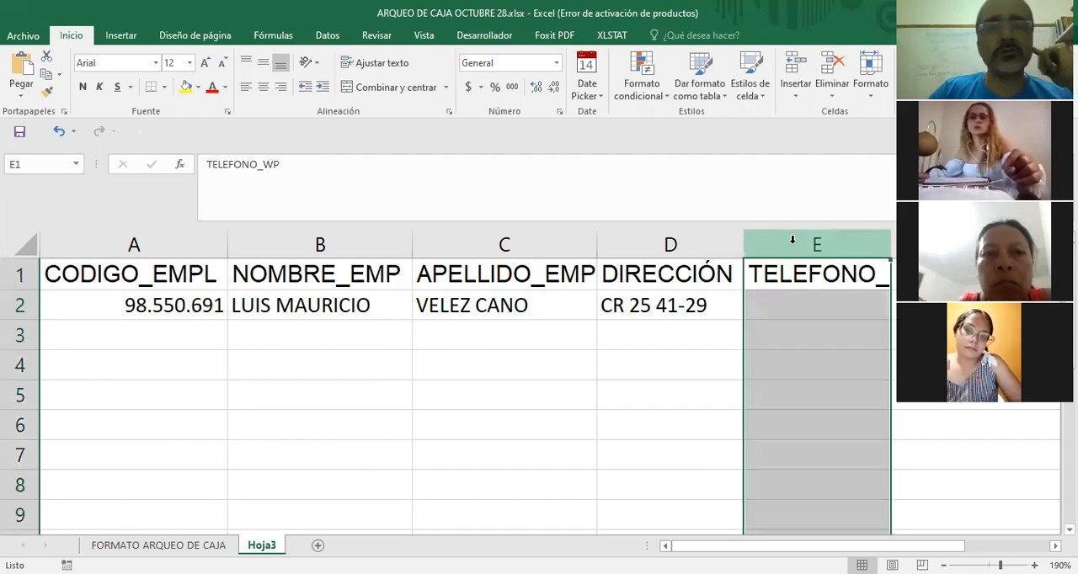
click(557, 67)
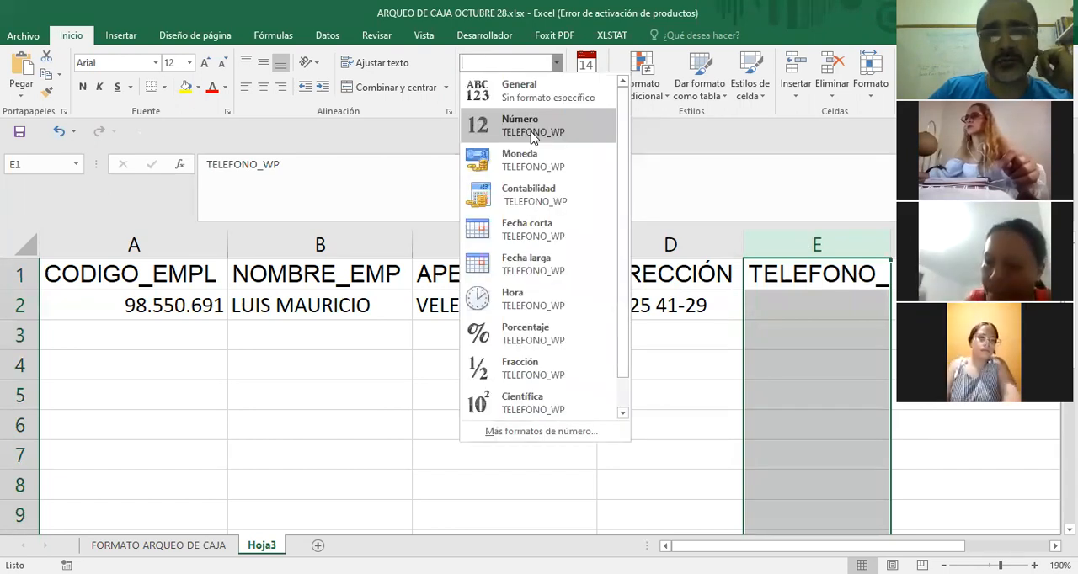
click(532, 136)
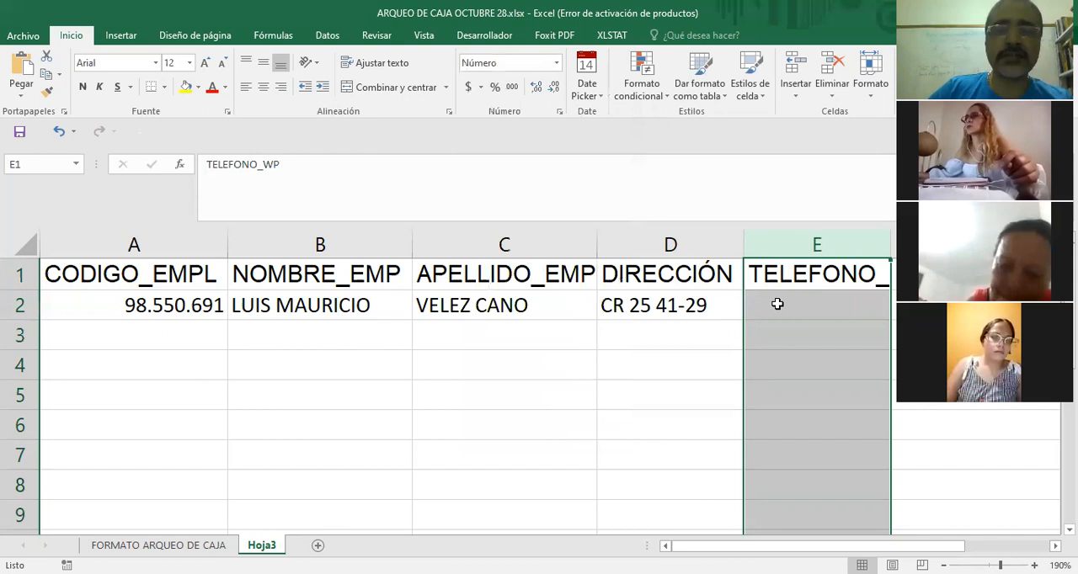
Enter the employee's phone number in cell E2 under TELEFONO_WP.
click(777, 304)
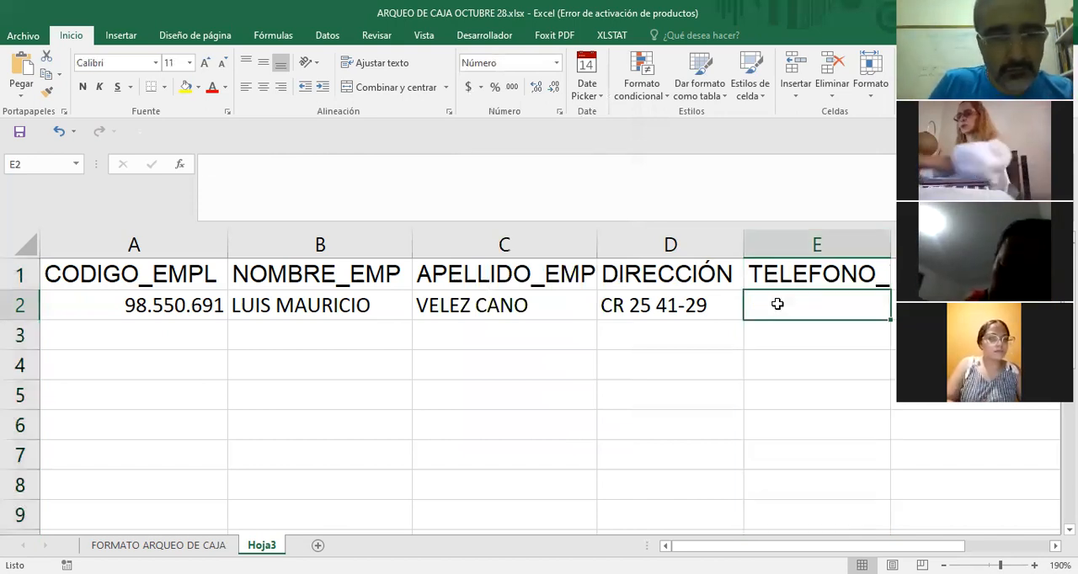
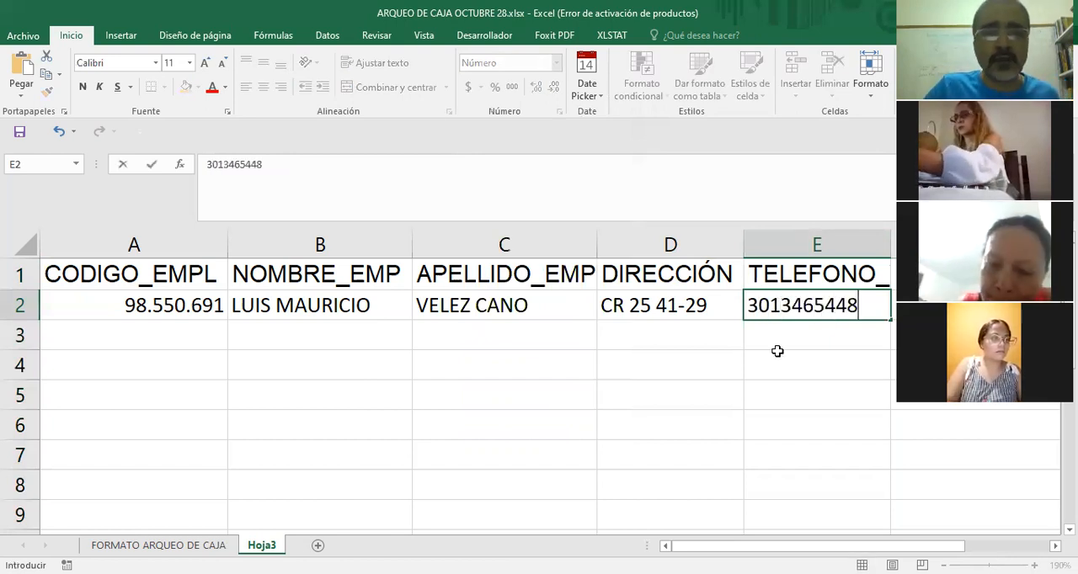
click(772, 351)
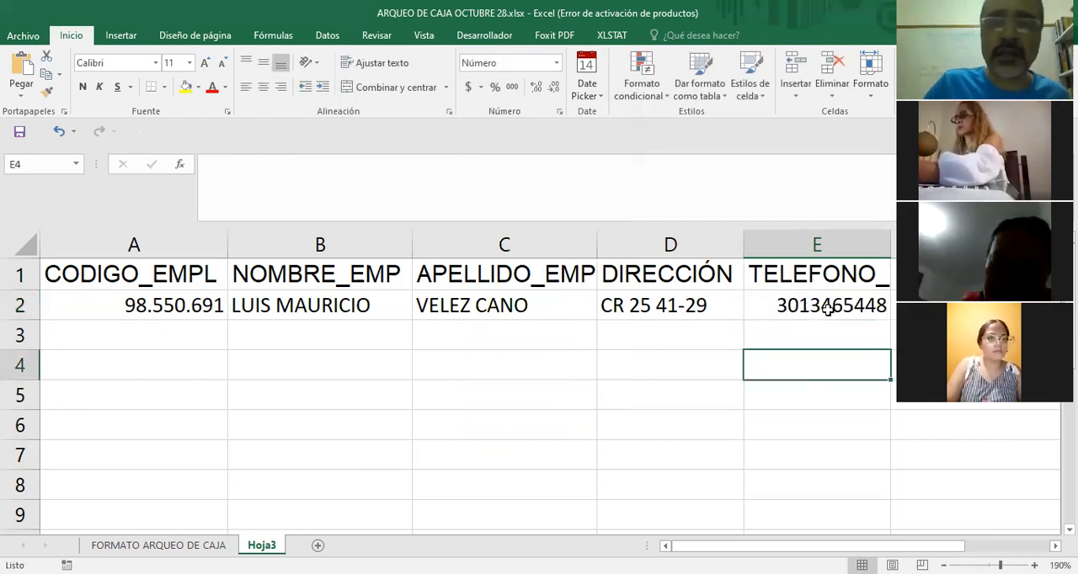
key(Up)
key(Up)
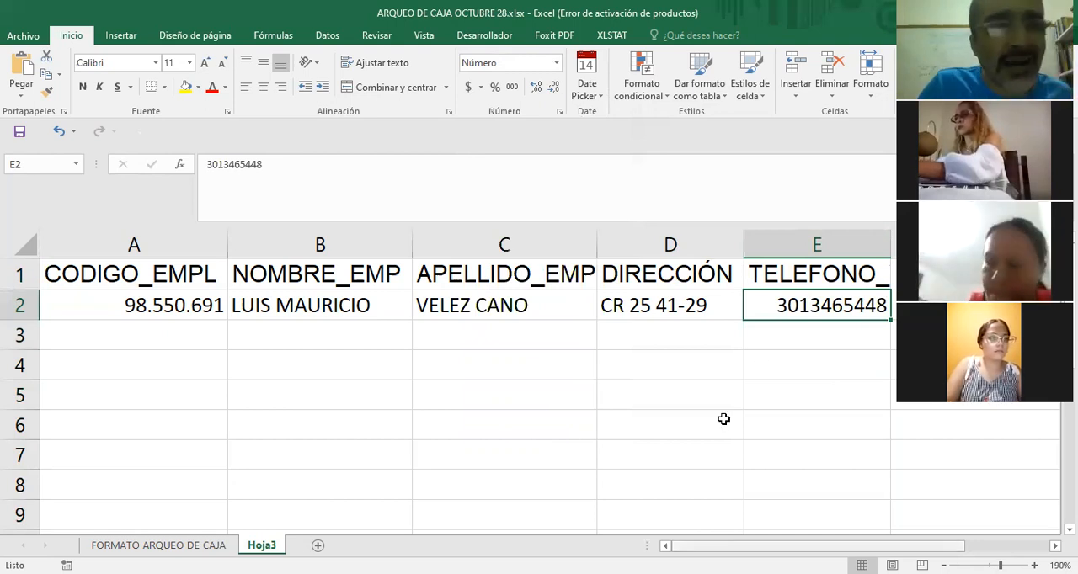
scroll(723, 418, right, 1)
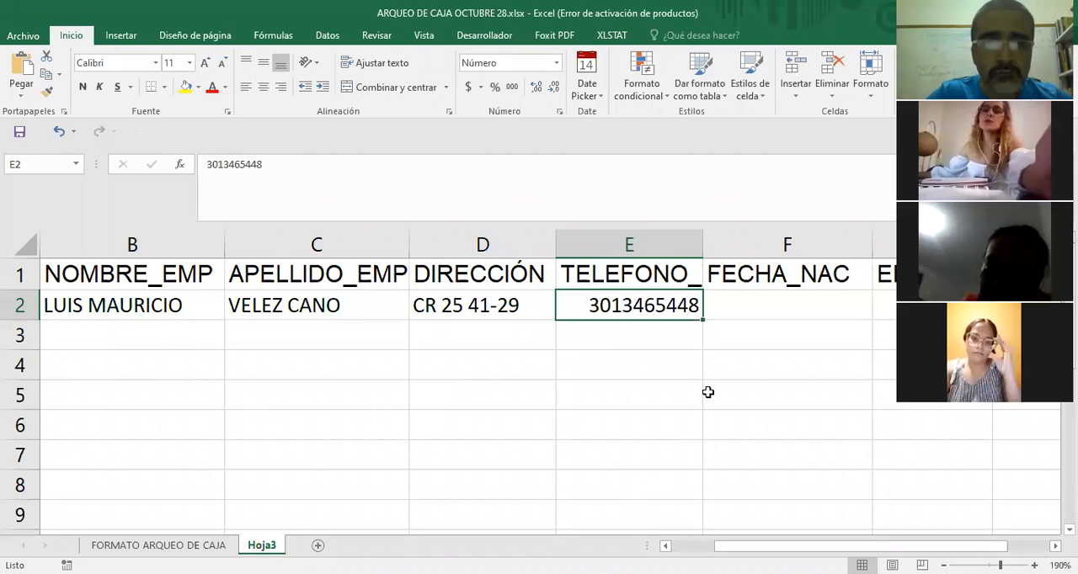
key(alt+Tab)
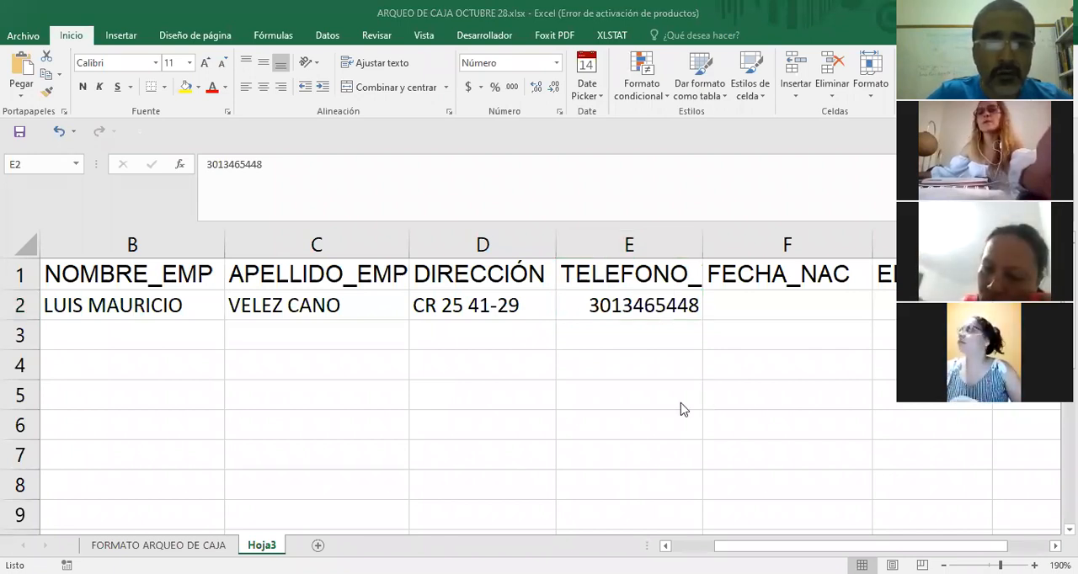